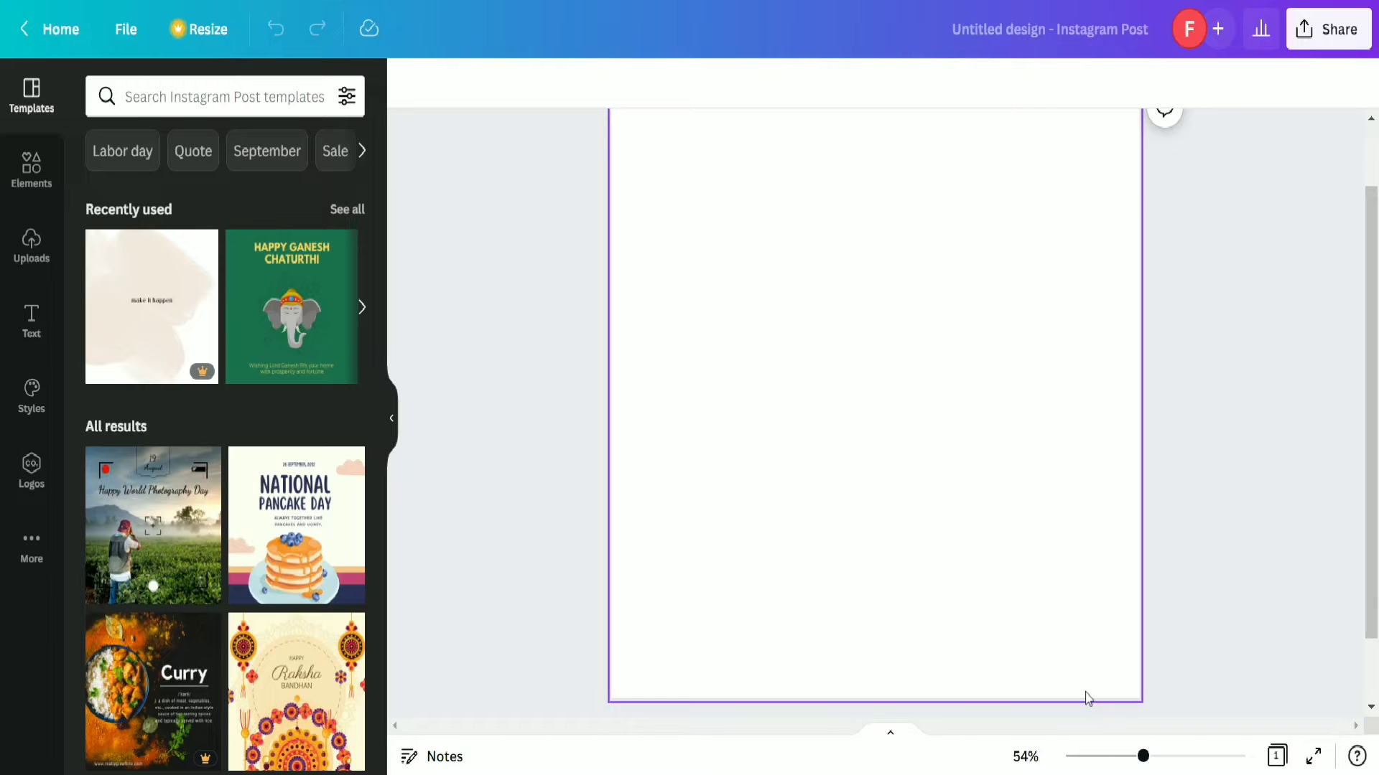
scroll(1088, 698, up, 2)
scroll(1088, 699, down, 5)
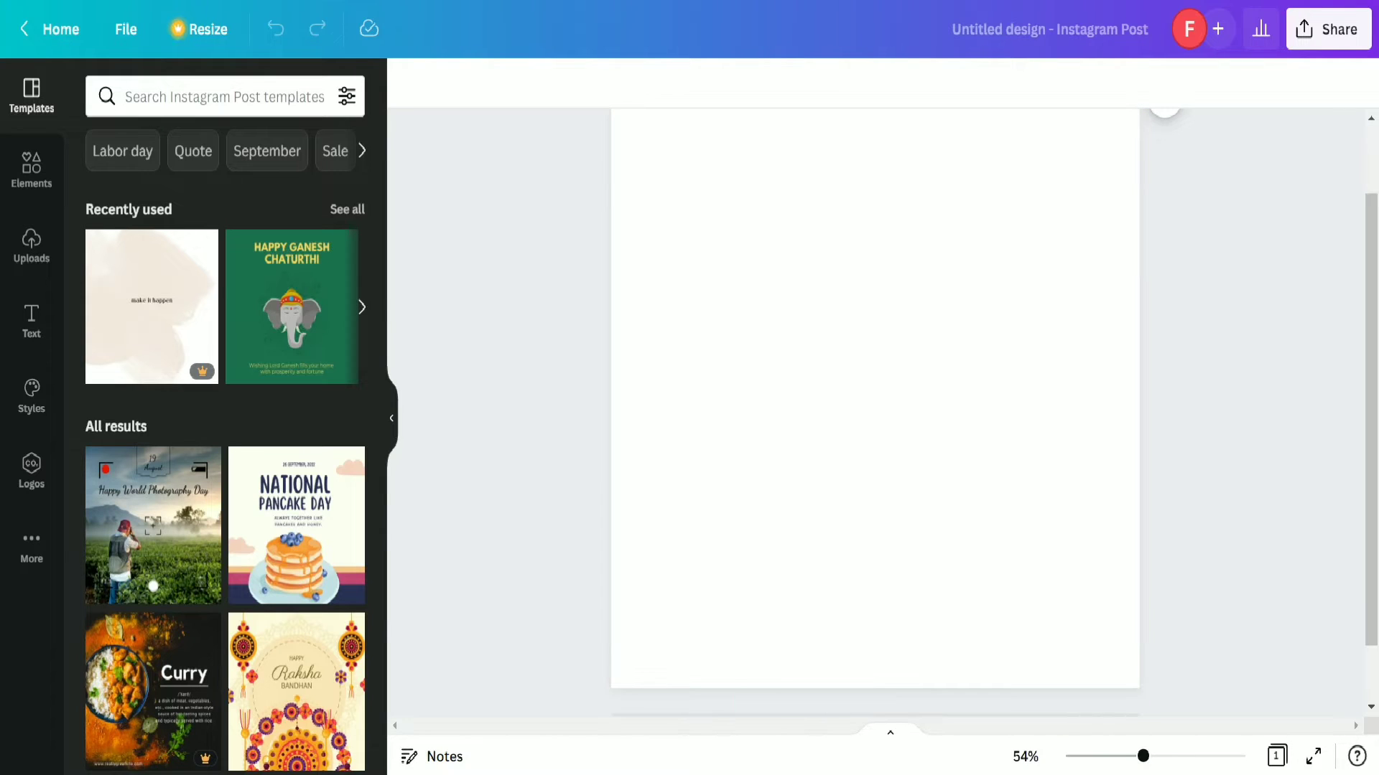
click(1129, 757)
drag(1133, 760, 1139, 758)
scroll(1153, 680, up, 2)
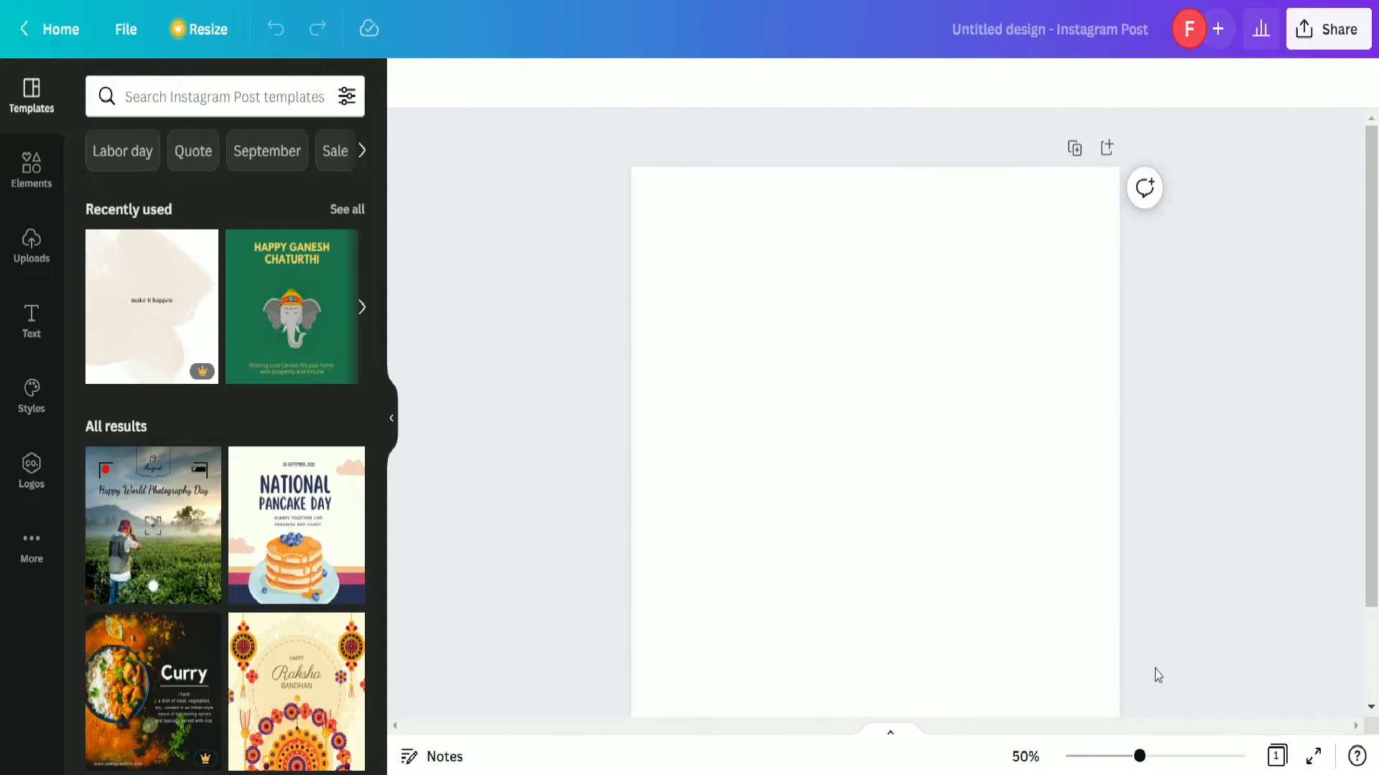
scroll(1155, 669, down, 2)
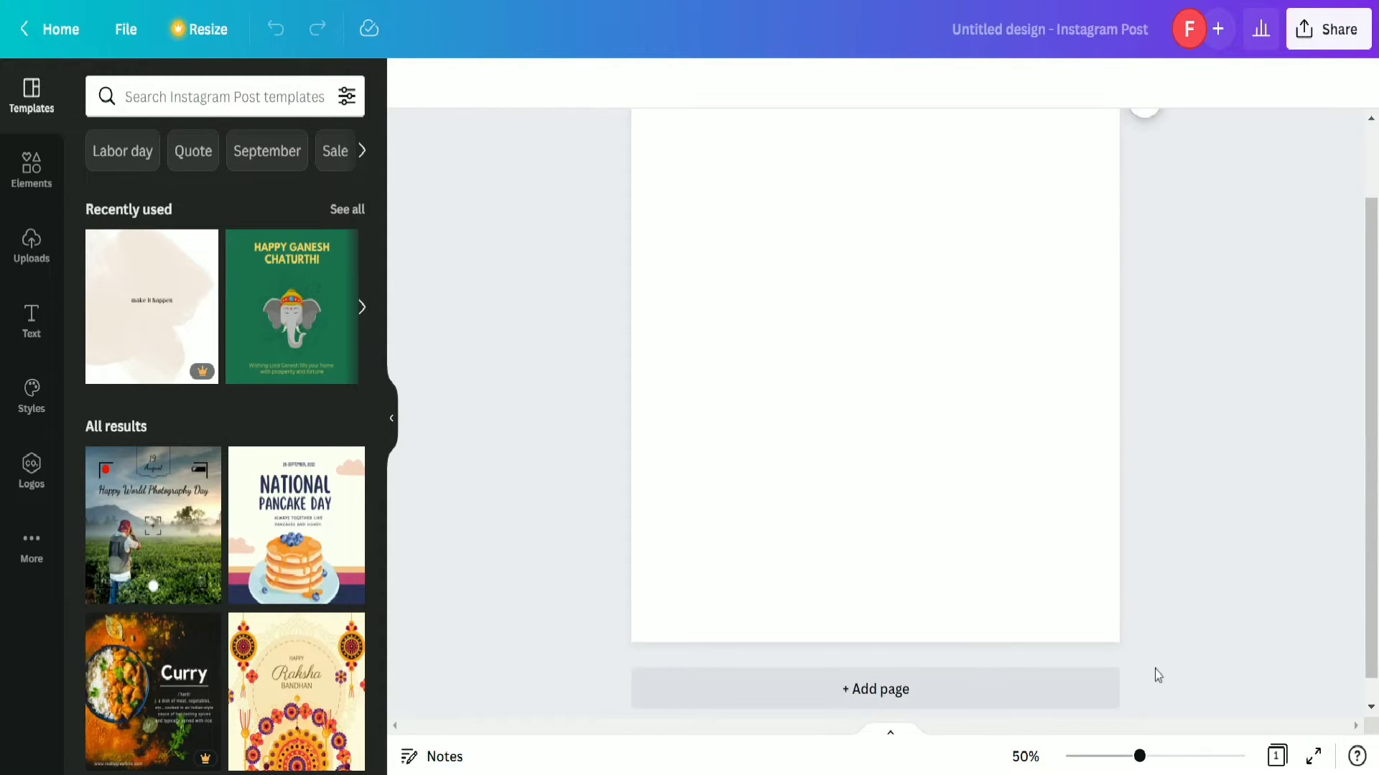
scroll(1155, 669, up, 2)
scroll(1154, 670, down, 2)
scroll(1163, 681, up, 2)
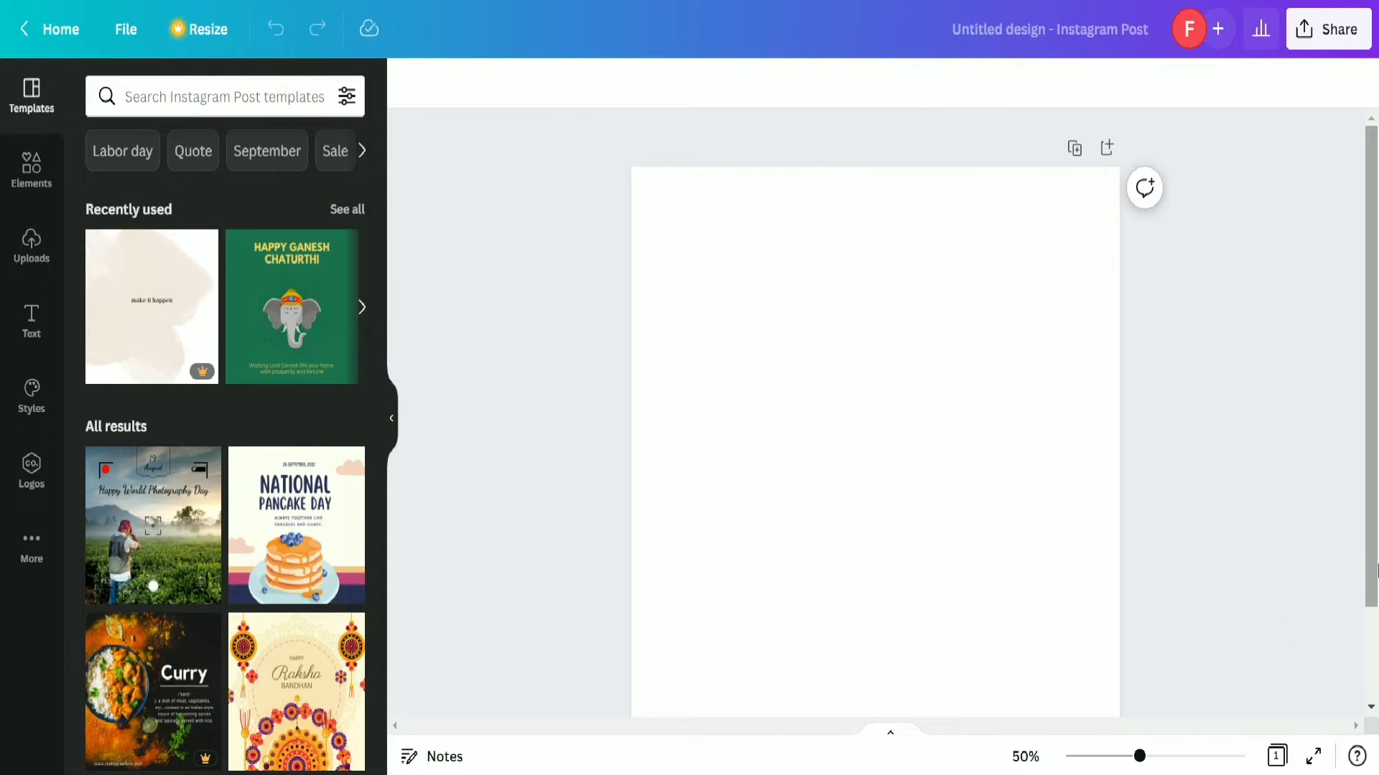
scroll(1375, 571, down, 1)
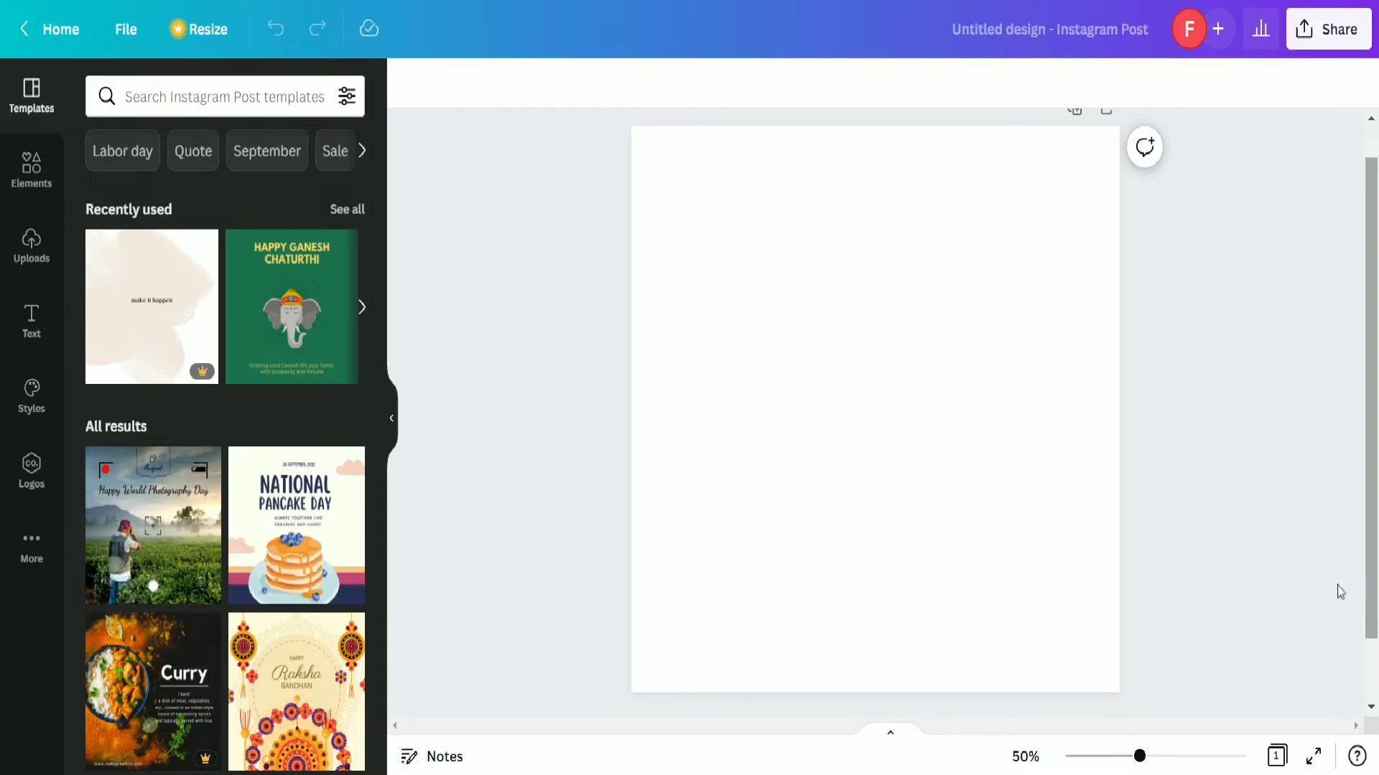
Add a heading to the page and replace its placeholder text with "LOVE".
click(37, 340)
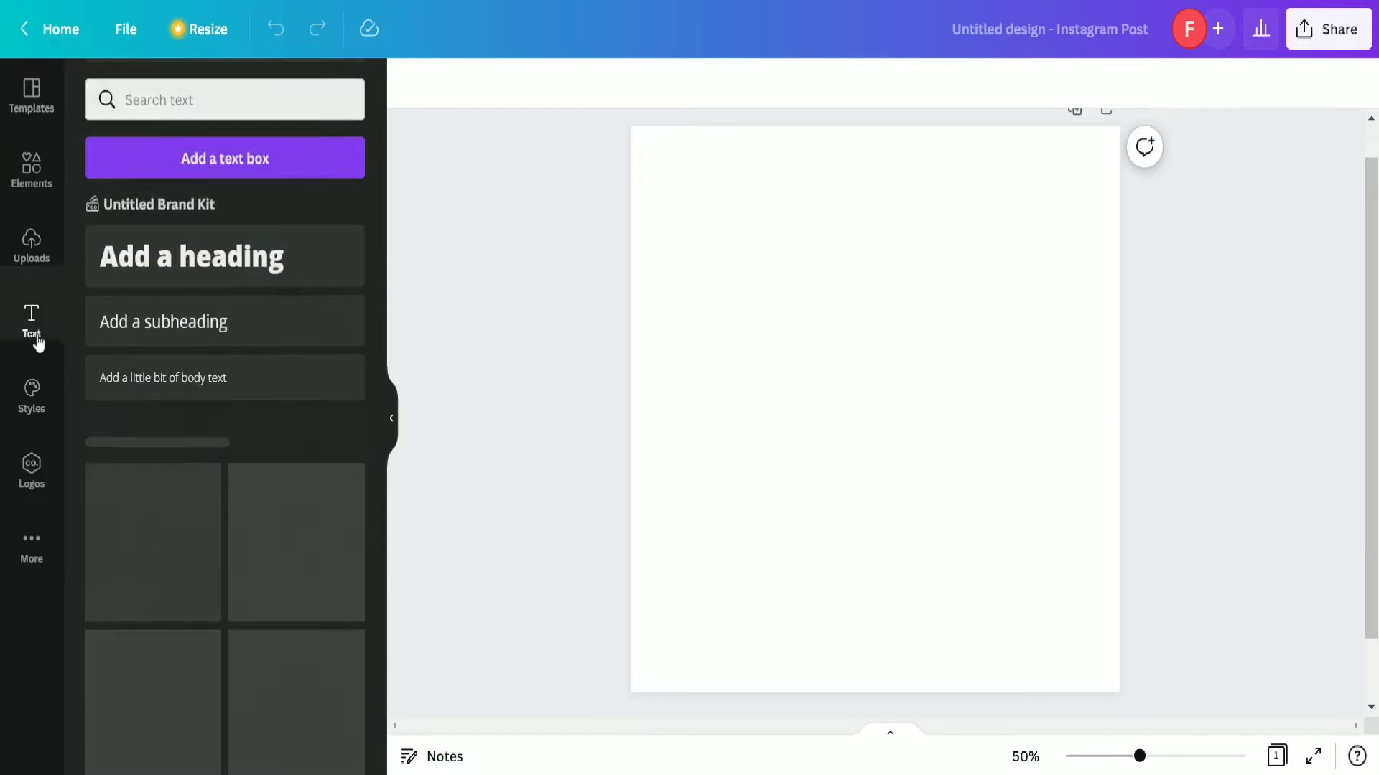
click(244, 270)
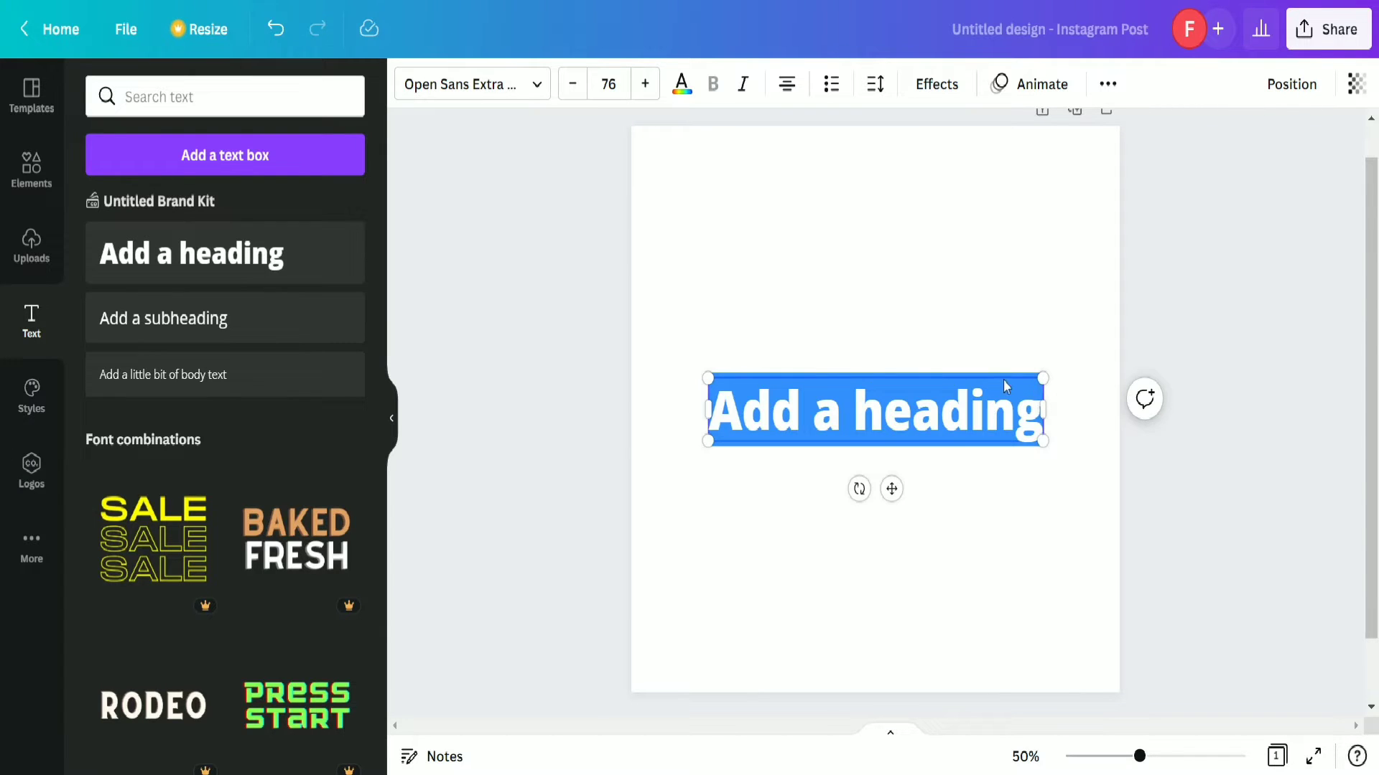
key(BackSpace)
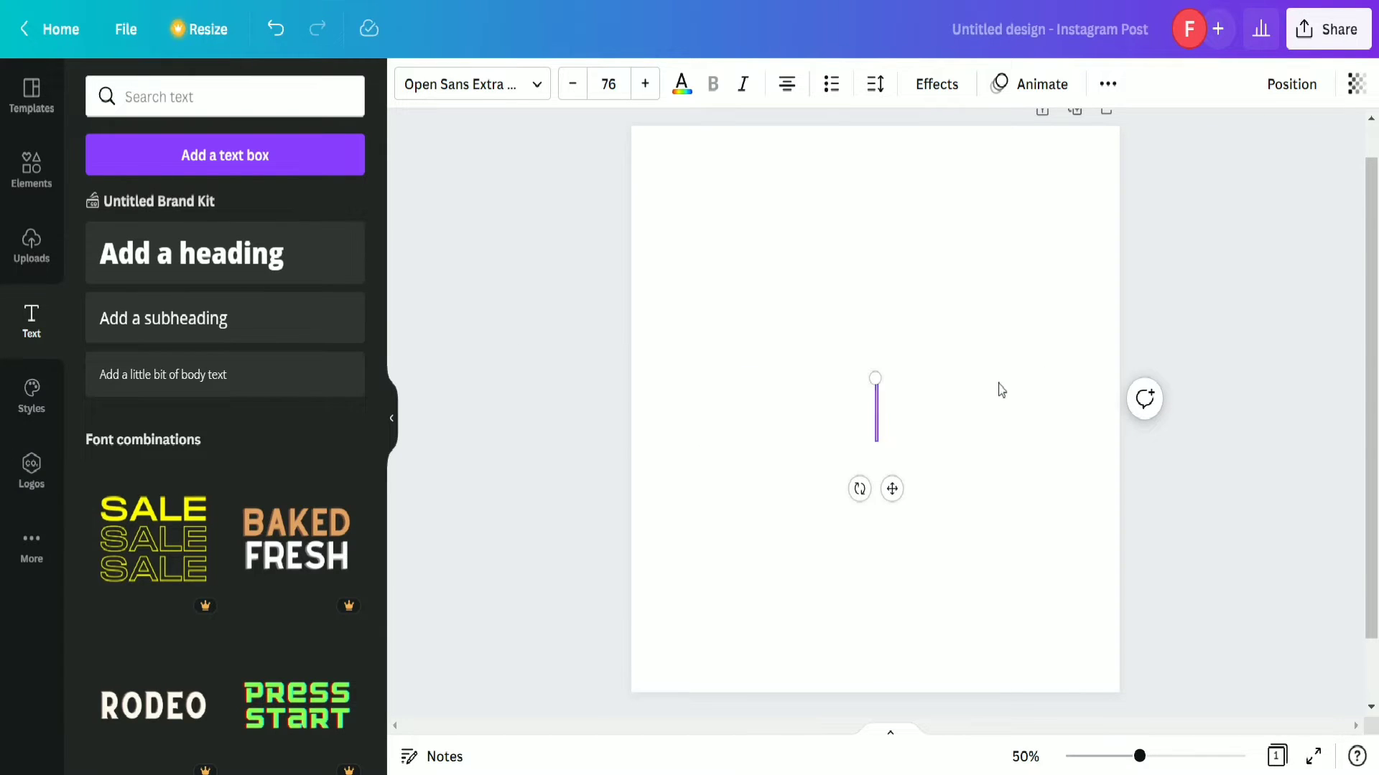
text(L)
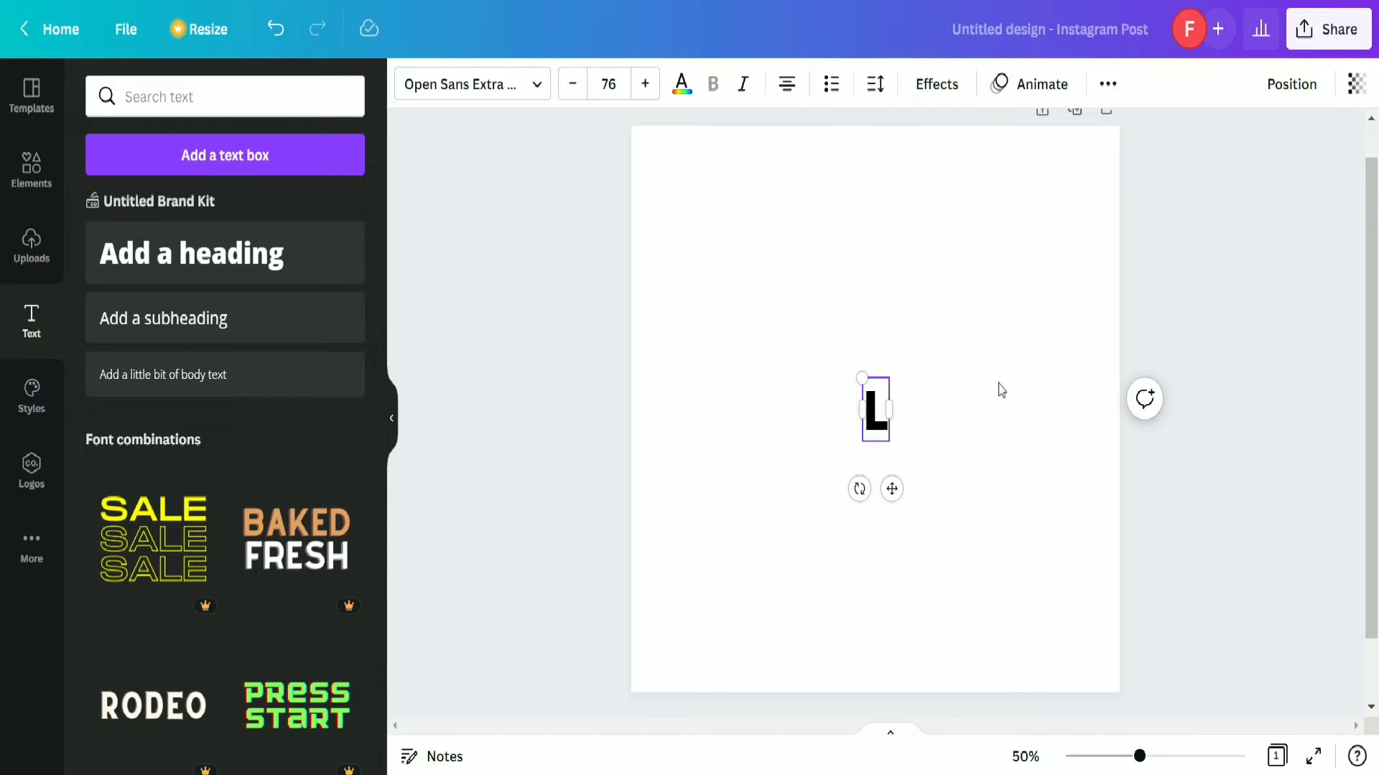
text(OVE)
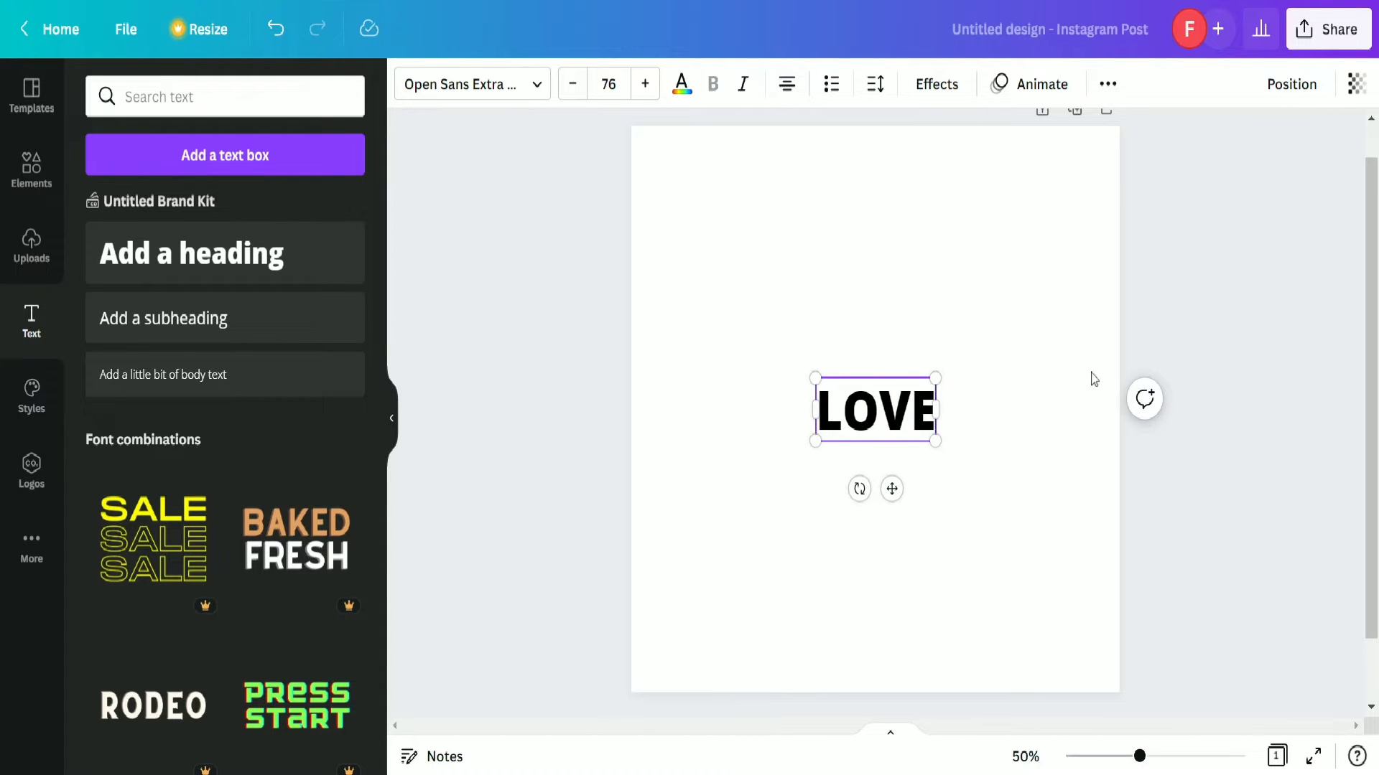
click(1169, 244)
Change the font of the "LOVE" heading to TT Masters.
click(863, 407)
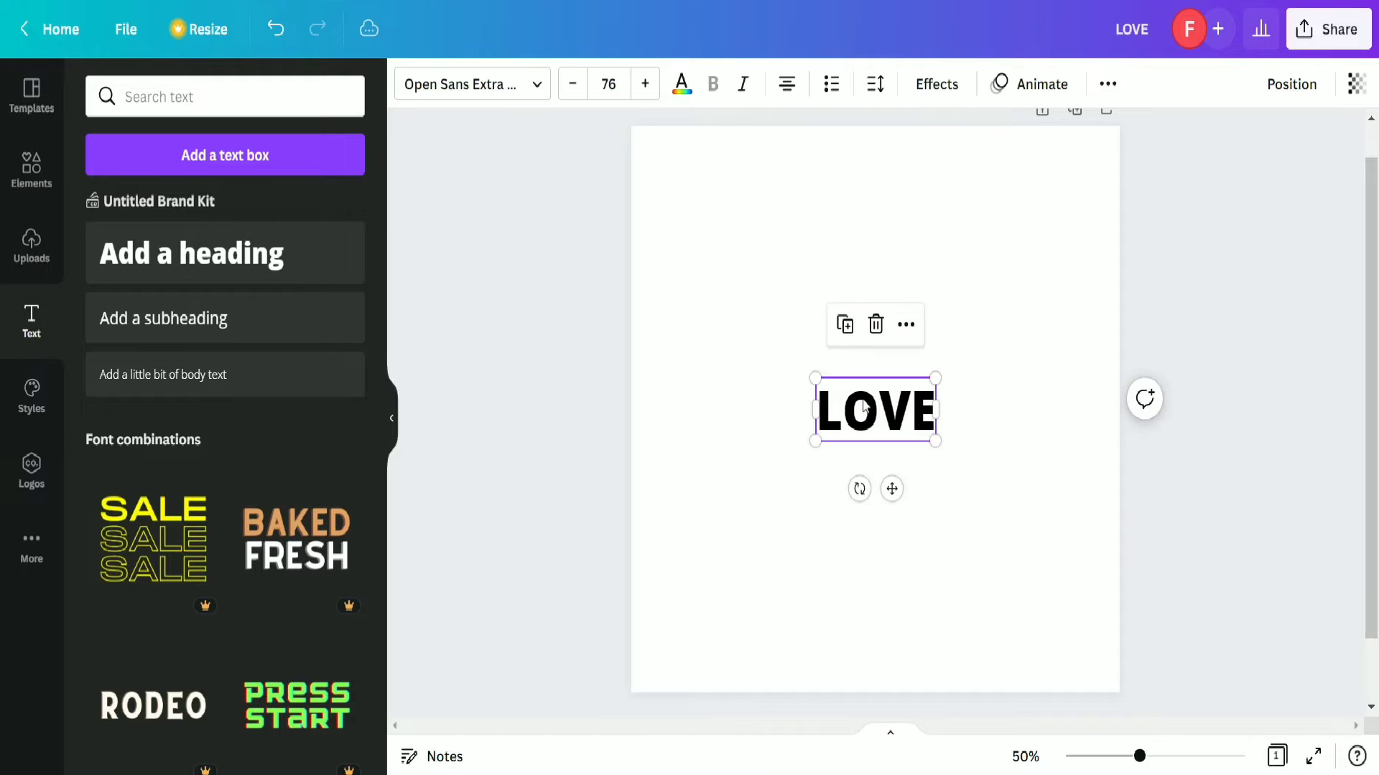
click(539, 83)
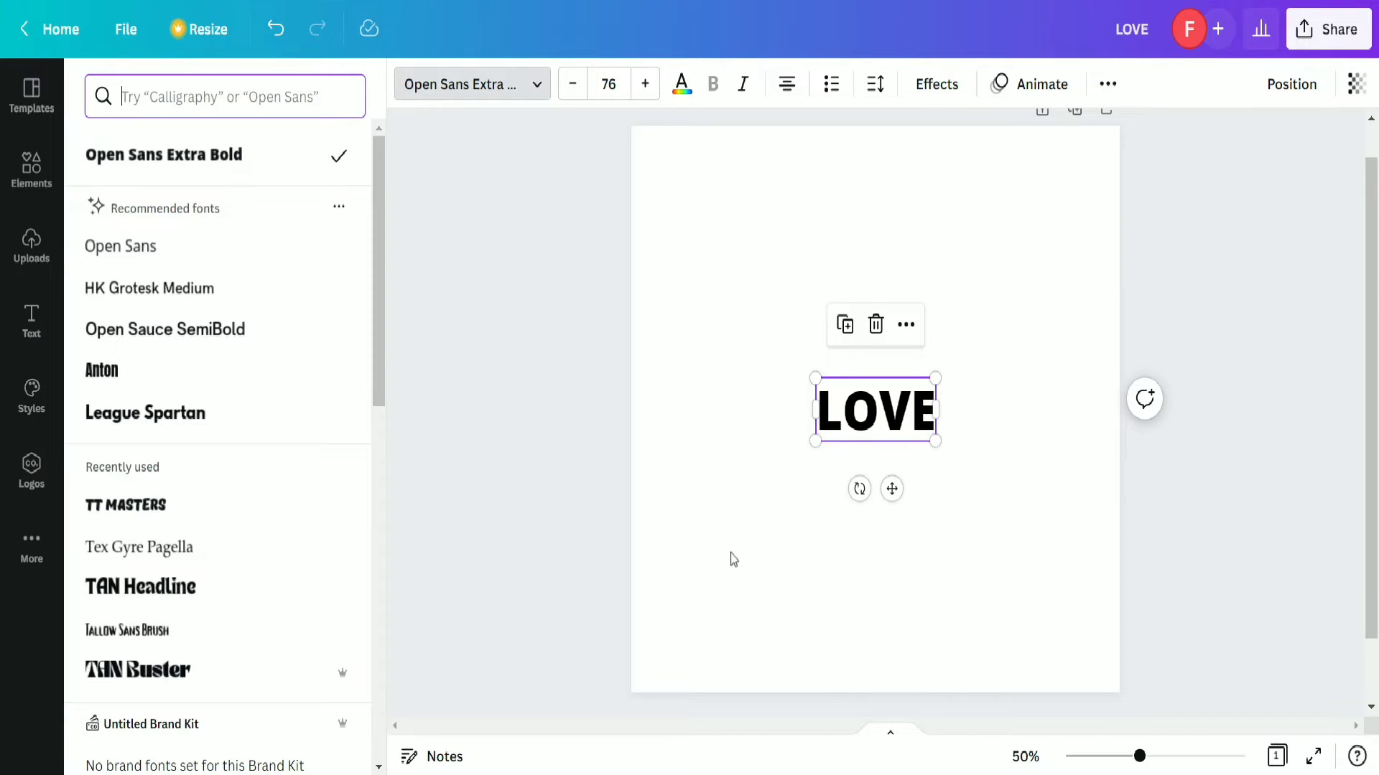
click(141, 96)
text(TT)
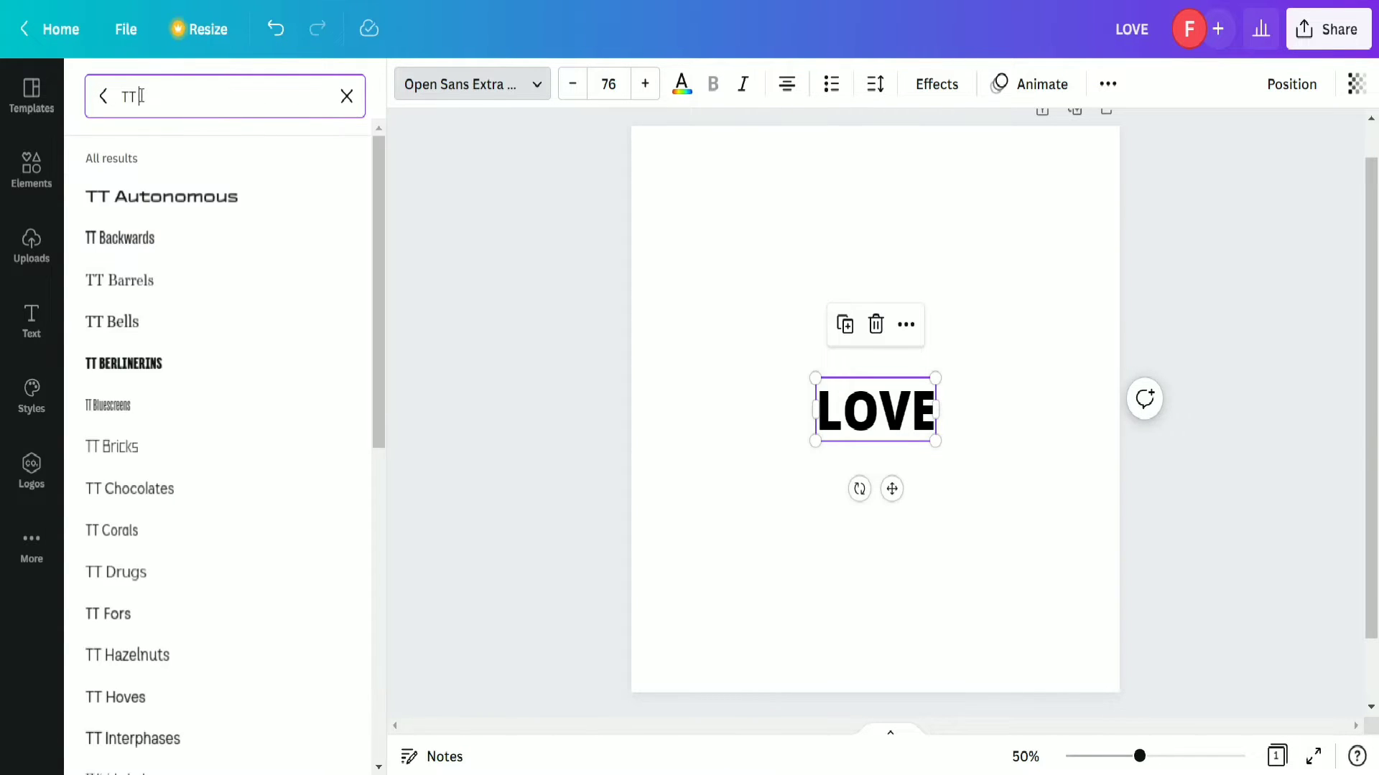
text( MASTER)
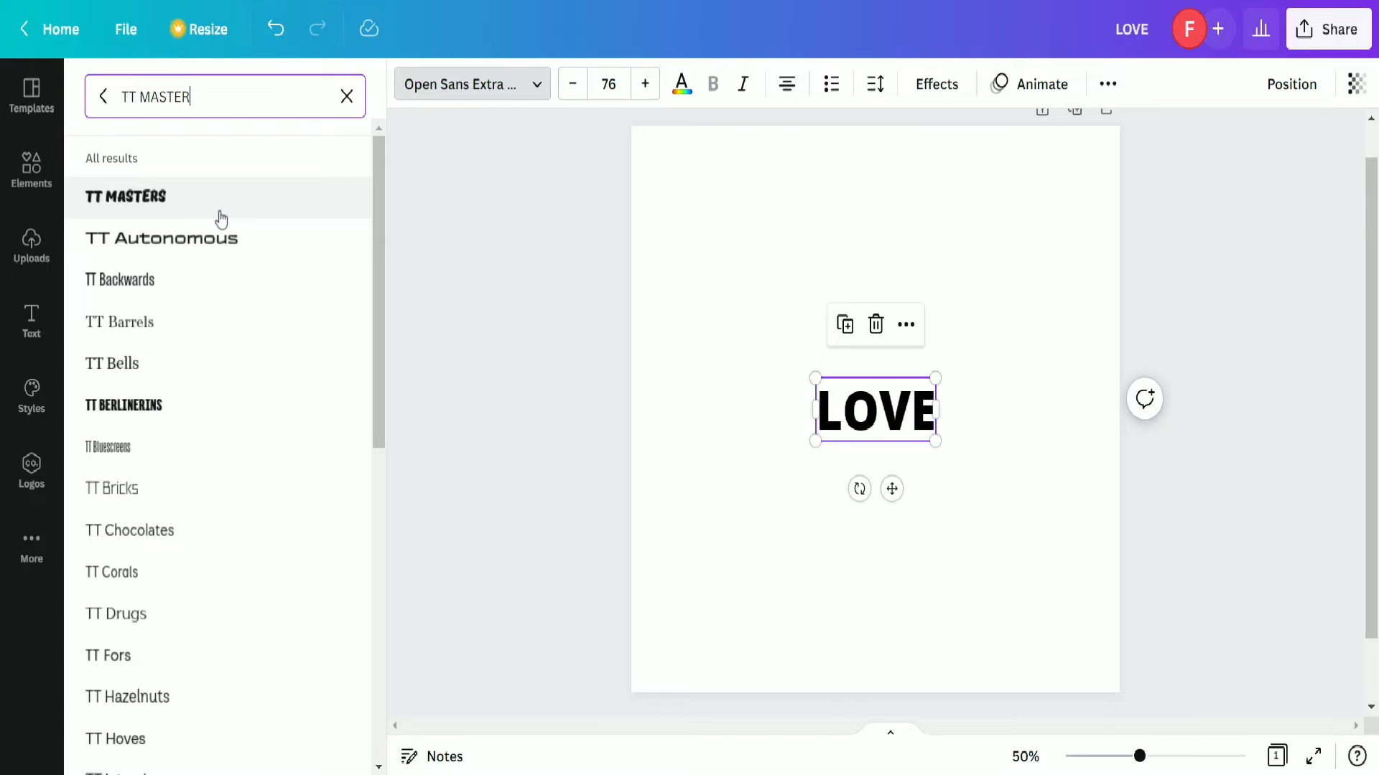
click(223, 215)
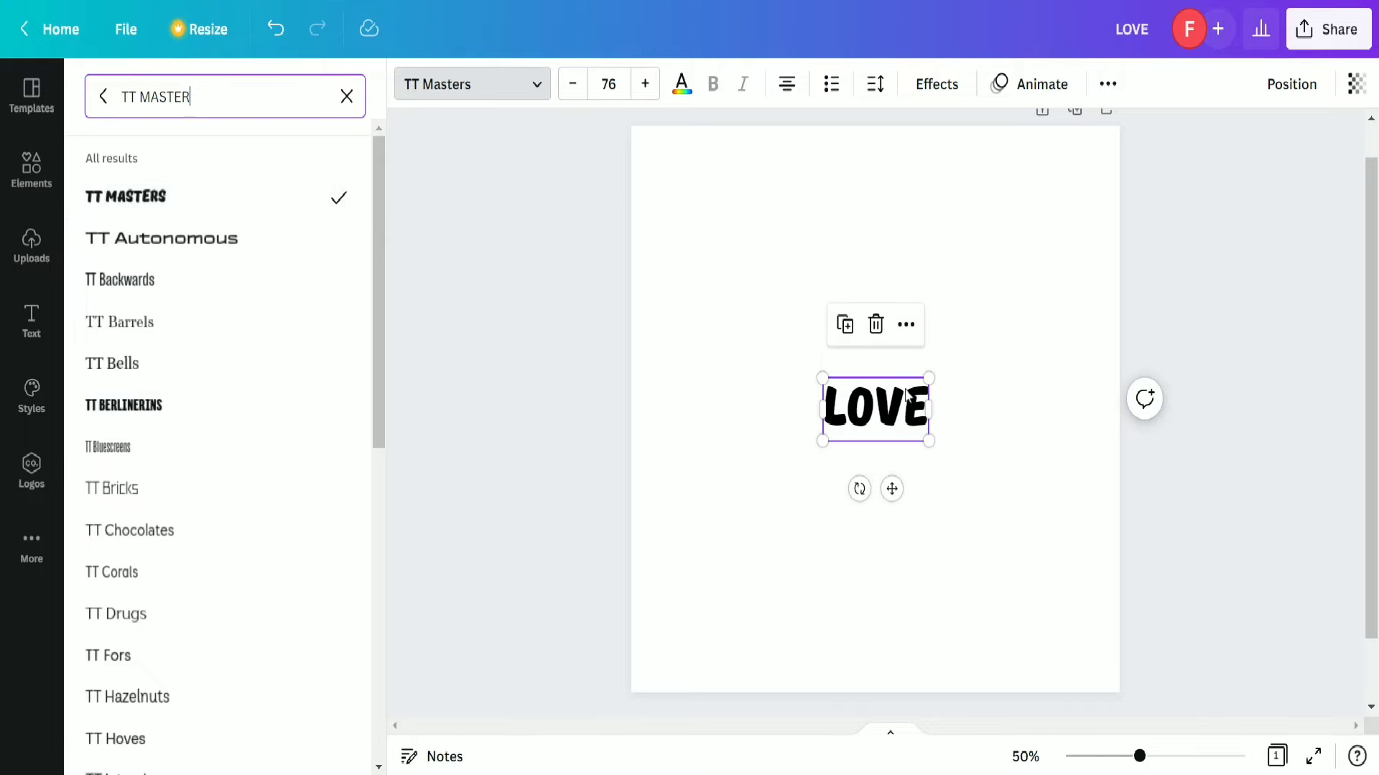
Enlarge the "LOVE" heading to a font size of about 201 and centre it on the page.
drag(929, 369, 1083, 214)
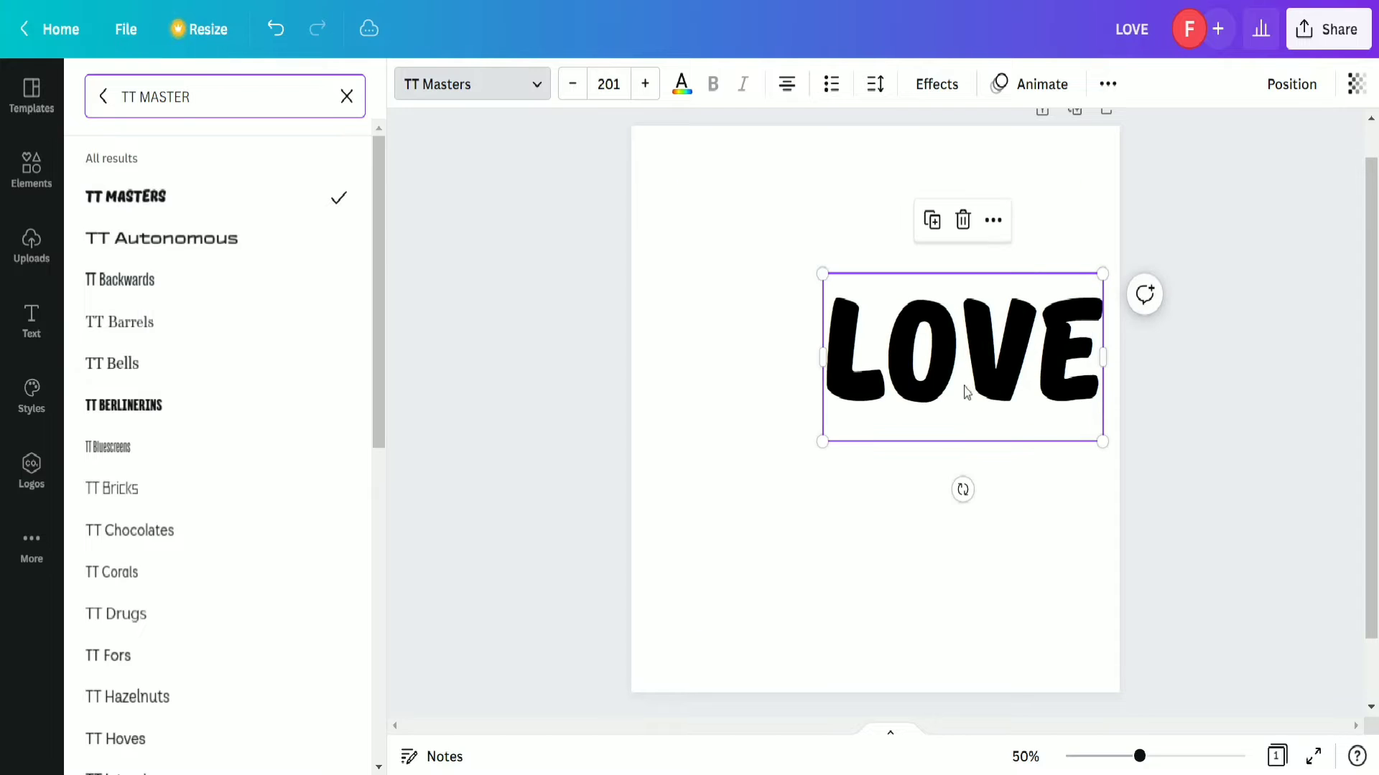
drag(963, 390, 879, 436)
key(Escape)
key(Escape)
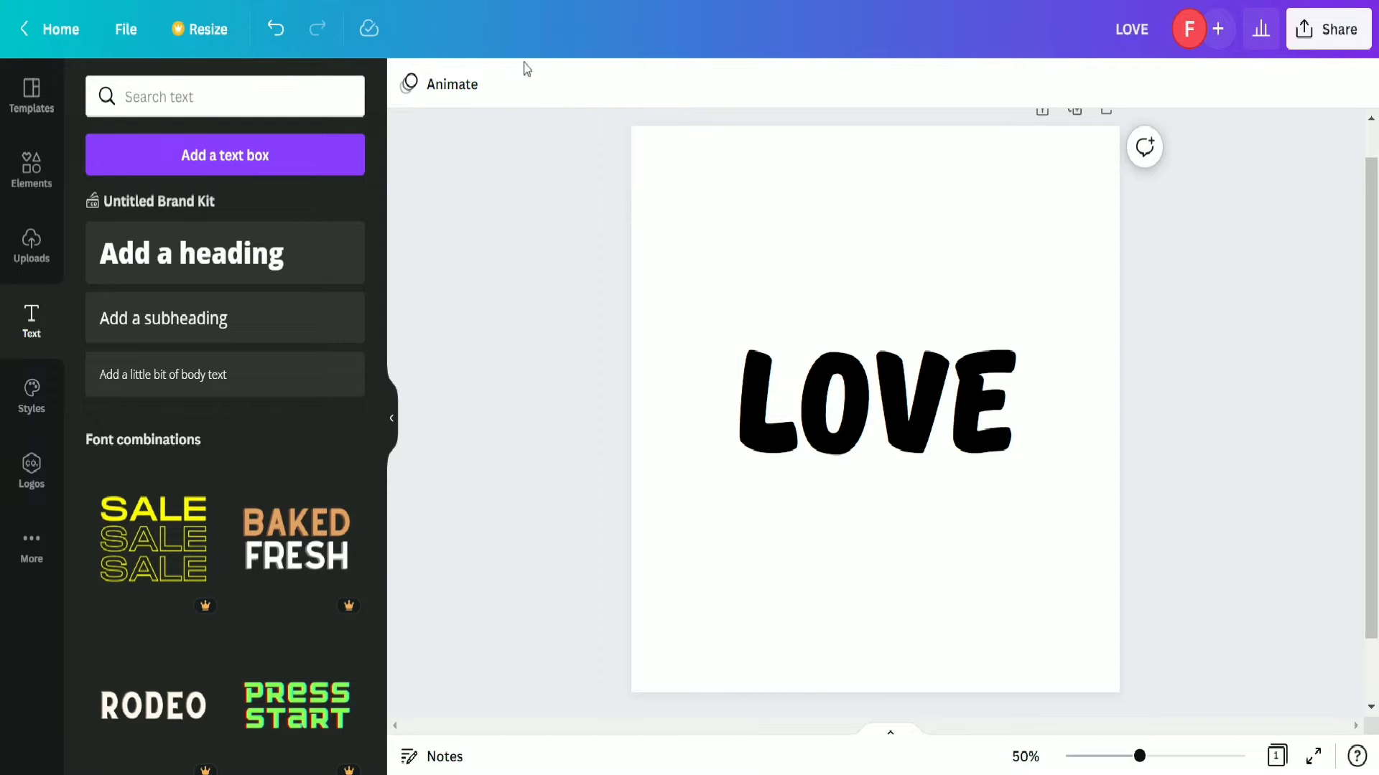
Replace the letter O in the "LOVE" heading with blank spaces, leaving a gap between L and V.
click(930, 422)
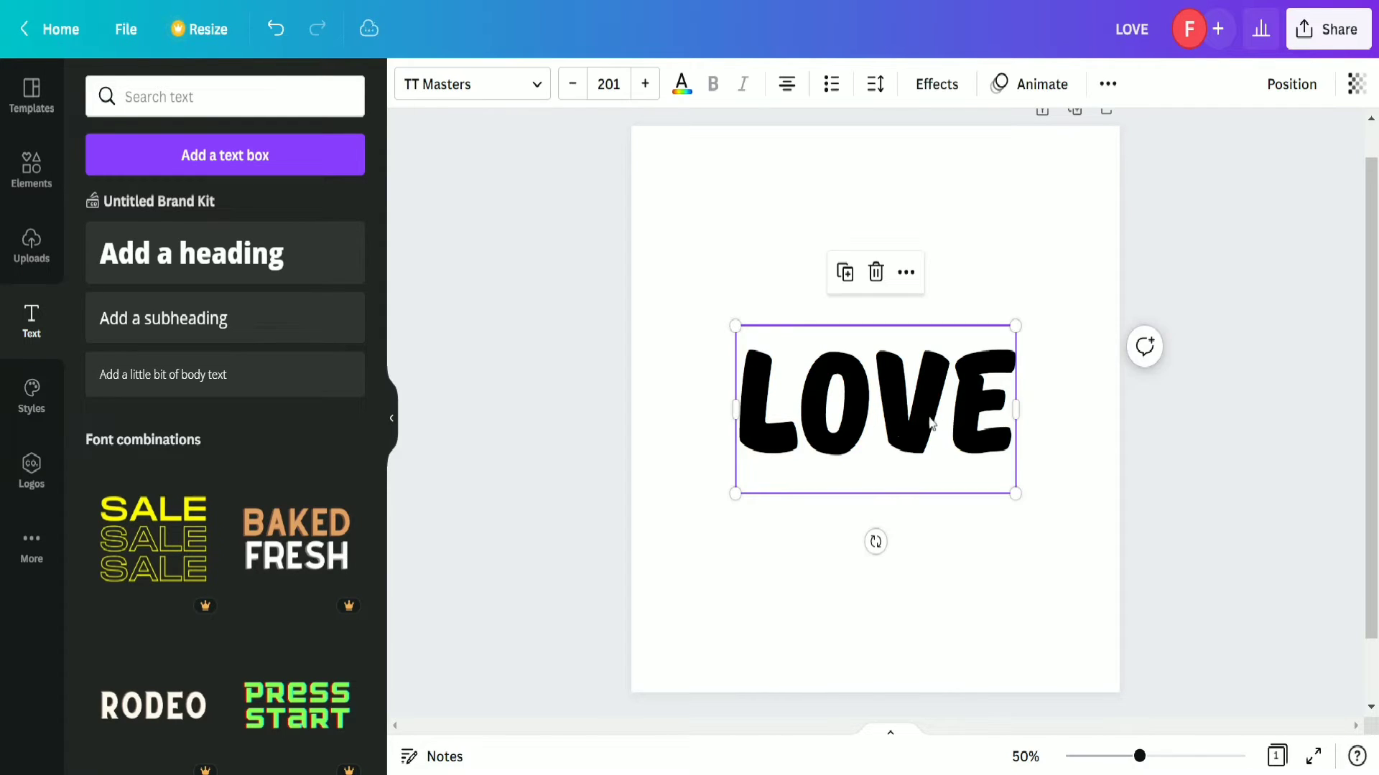
click(879, 428)
key(BackSpace)
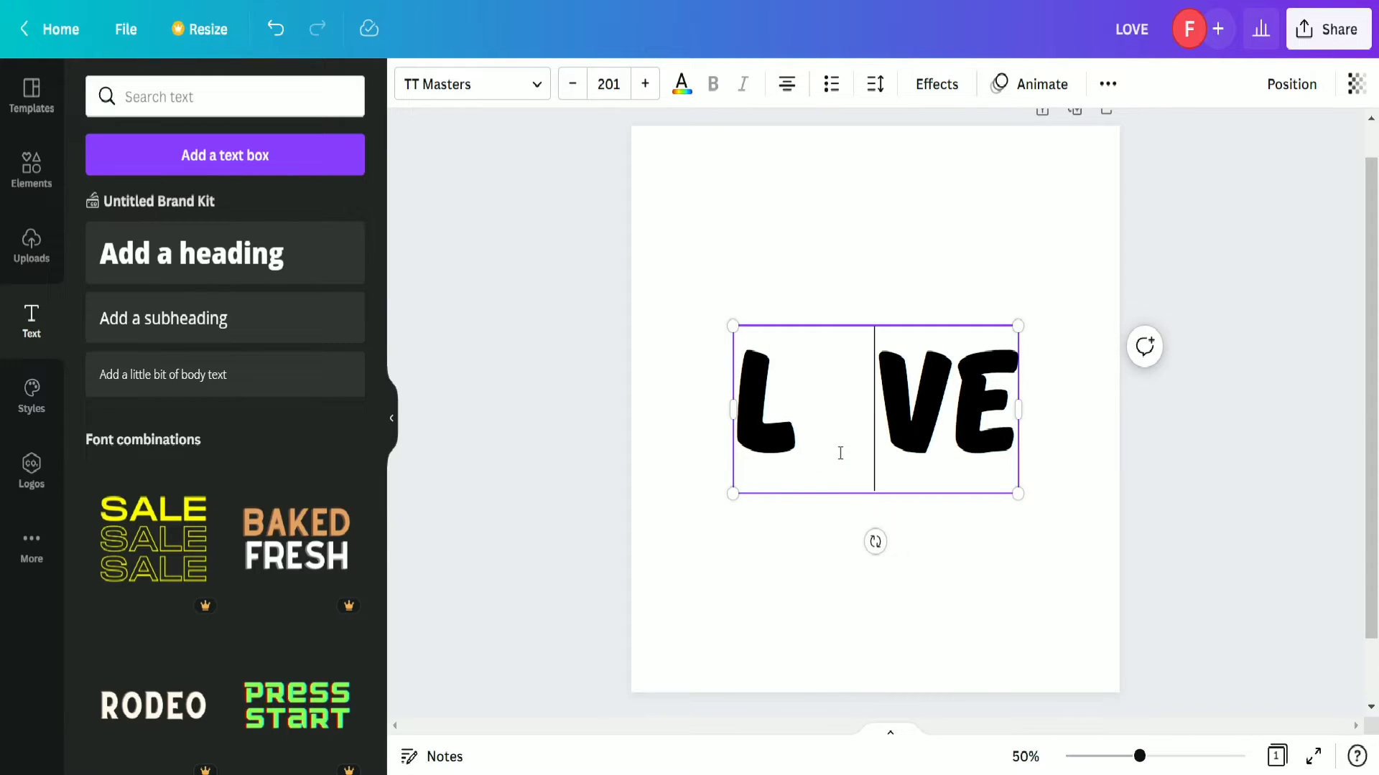
click(1199, 483)
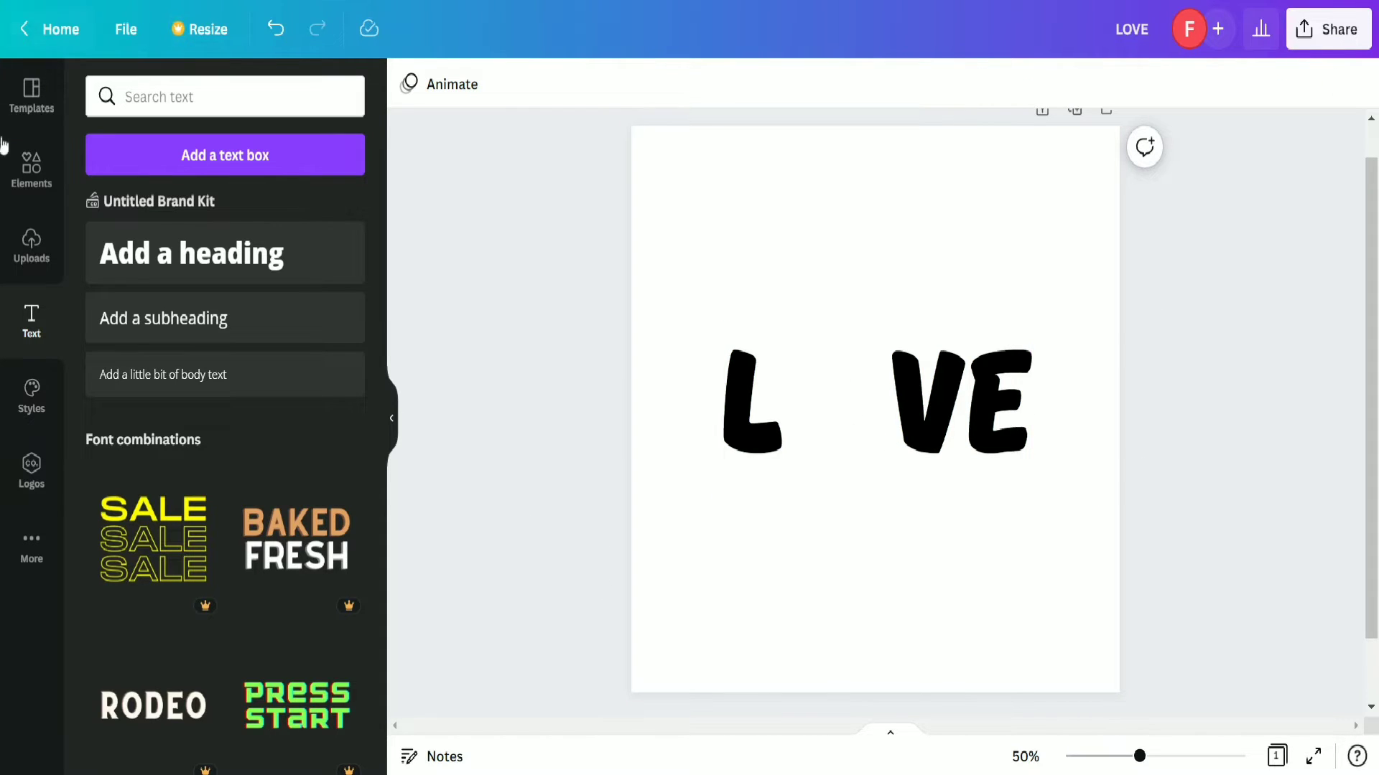
Search the elements for "heart" and limit the results to graphics.
click(29, 170)
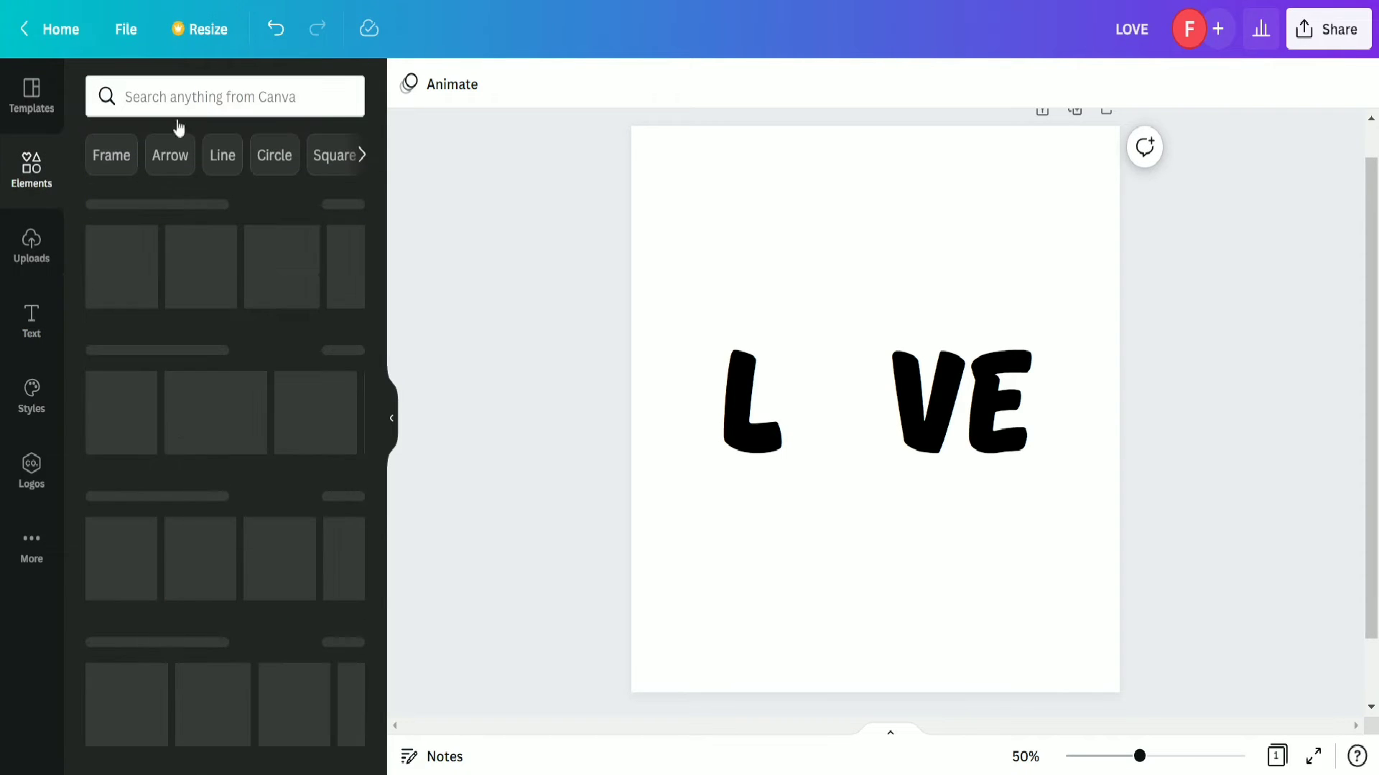
click(321, 89)
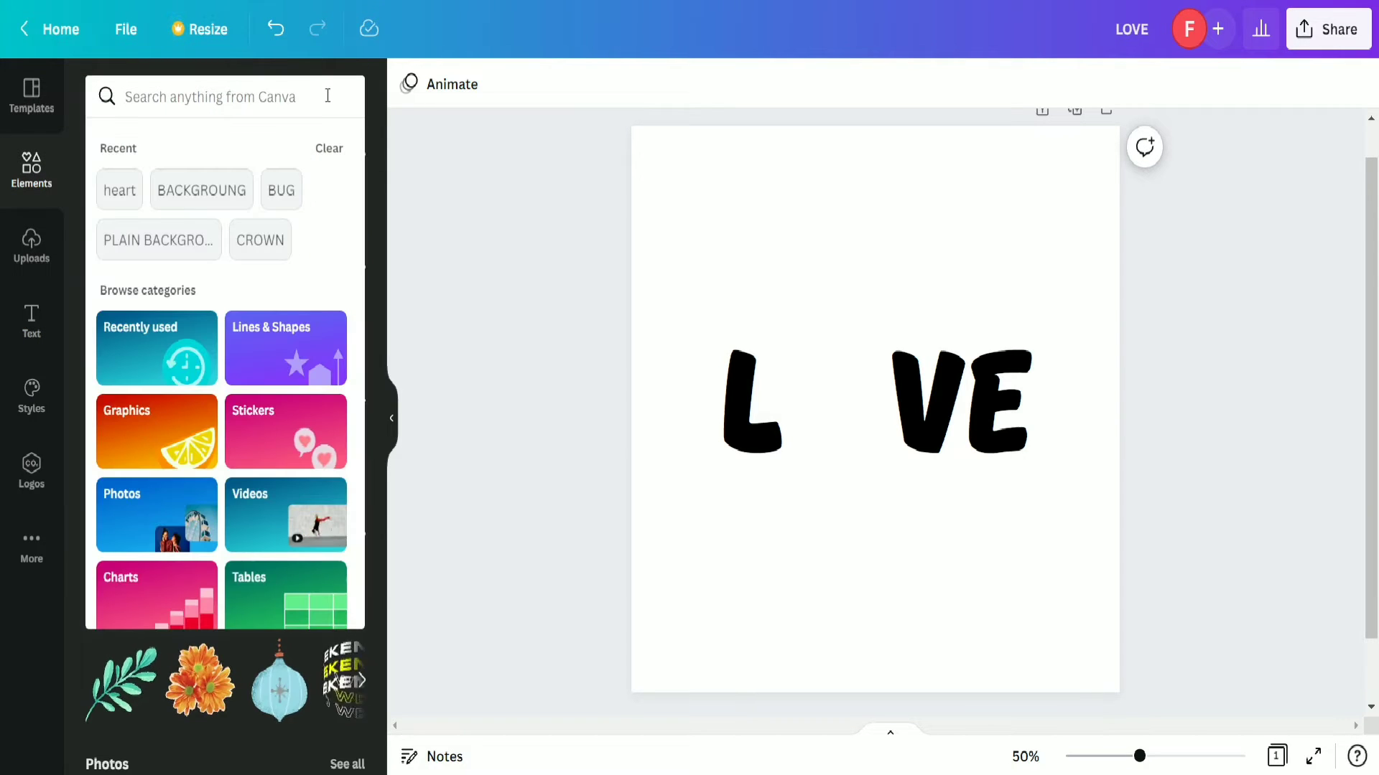
text(heart)
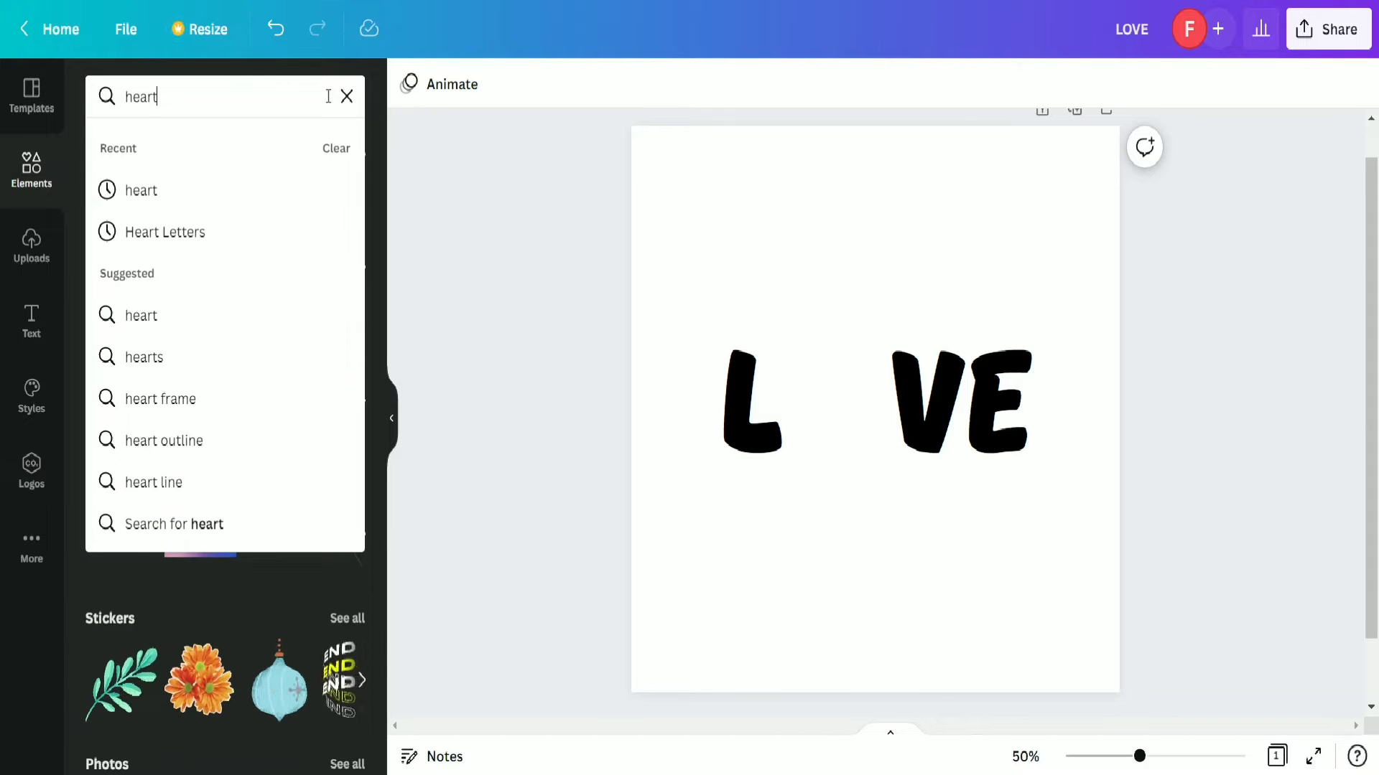
key(Return)
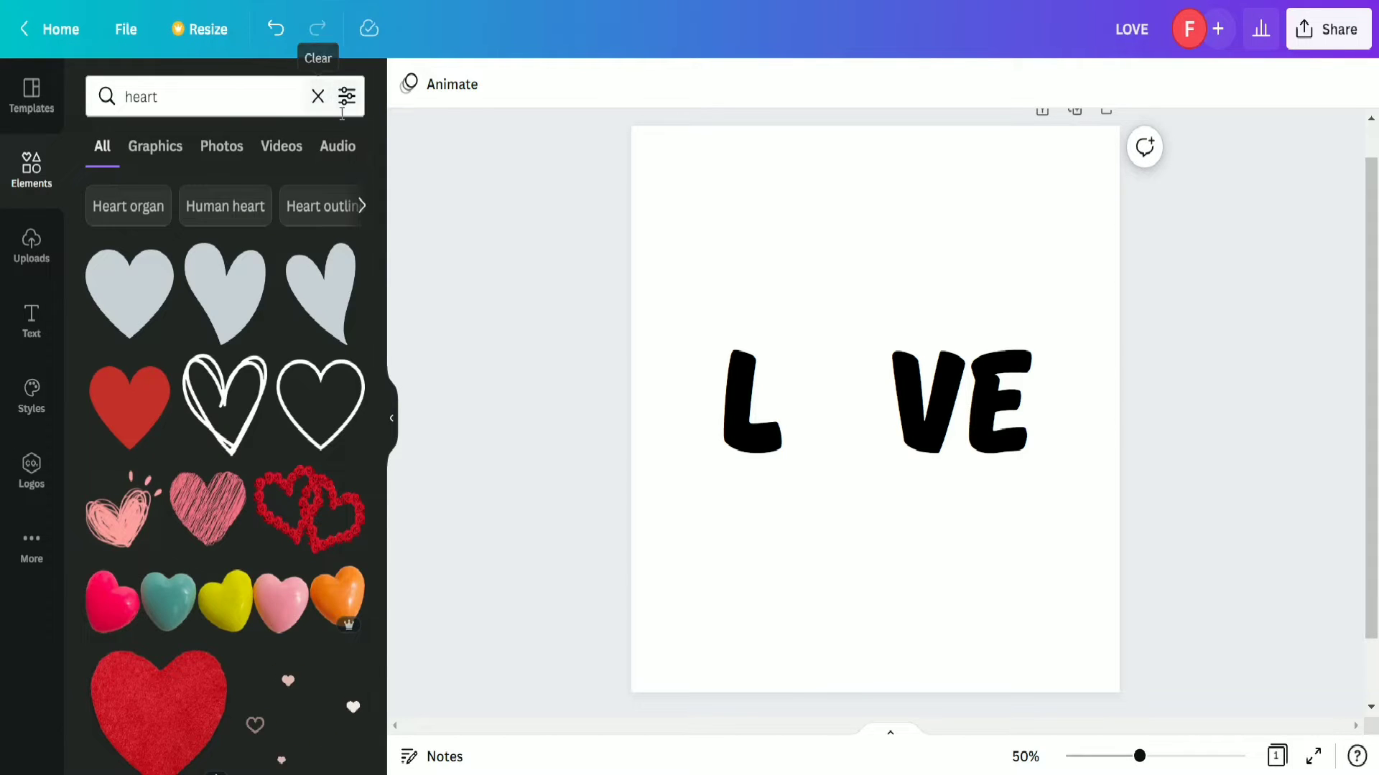
scroll(328, 483, down, 3)
scroll(329, 483, down, 8)
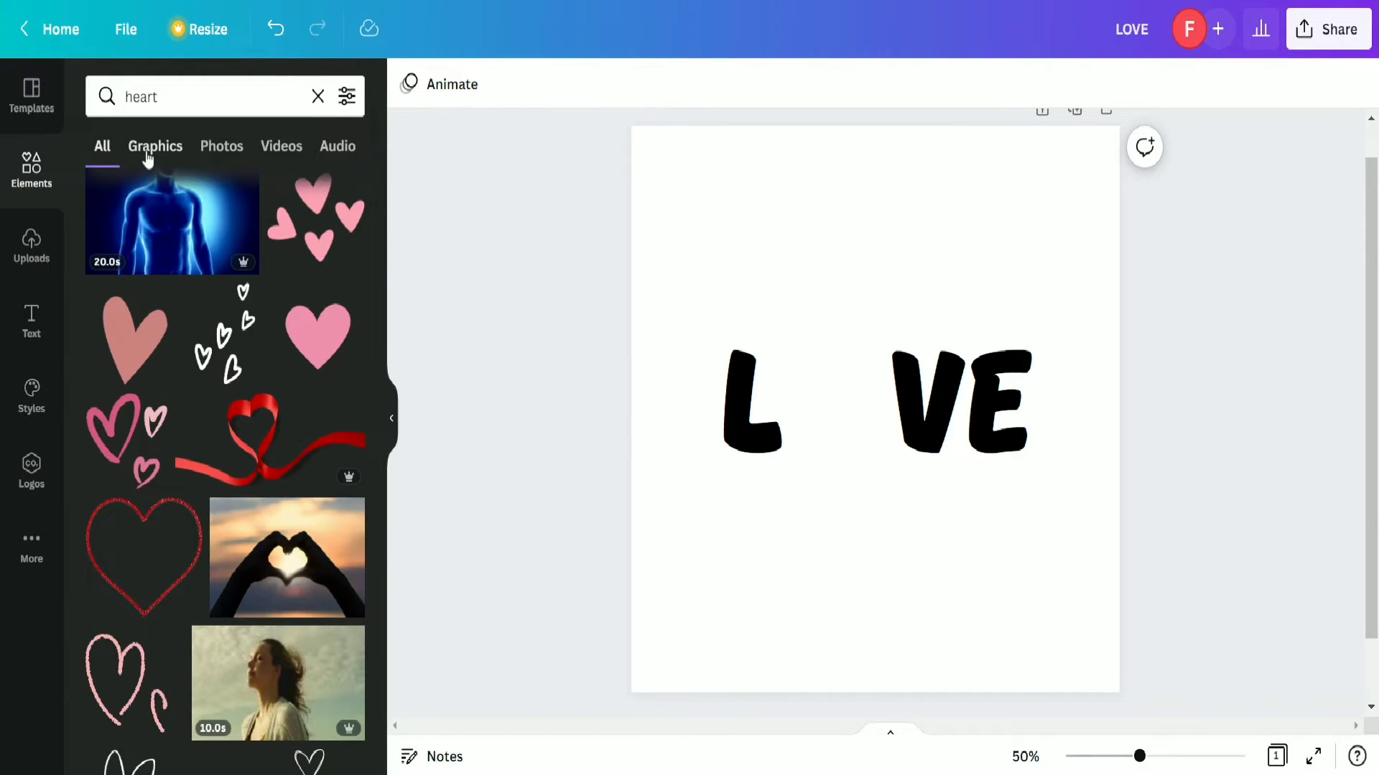
click(148, 147)
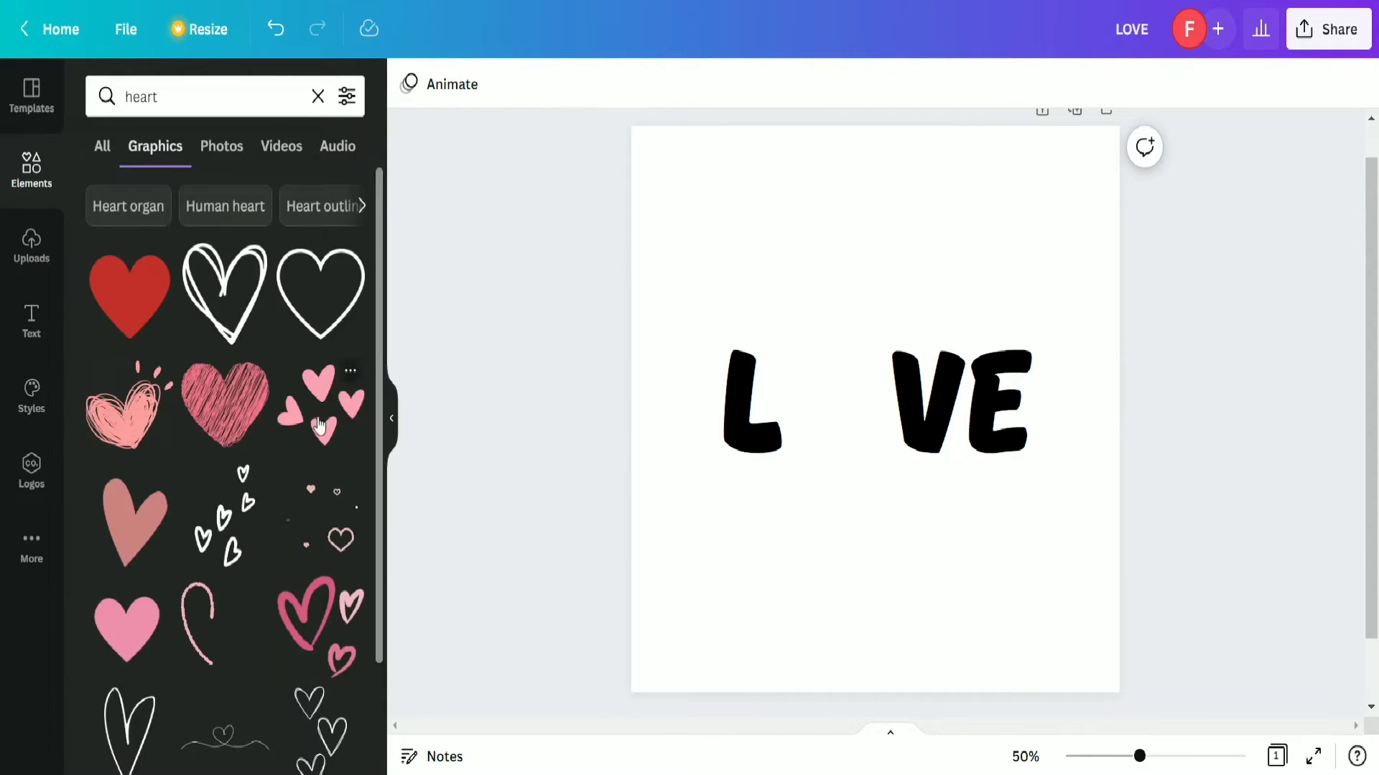
Insert the free Black Heart Doodle graphic on the page and shrink it to roughly two thirds of its size.
scroll(316, 427, down, 3)
scroll(316, 428, down, 5)
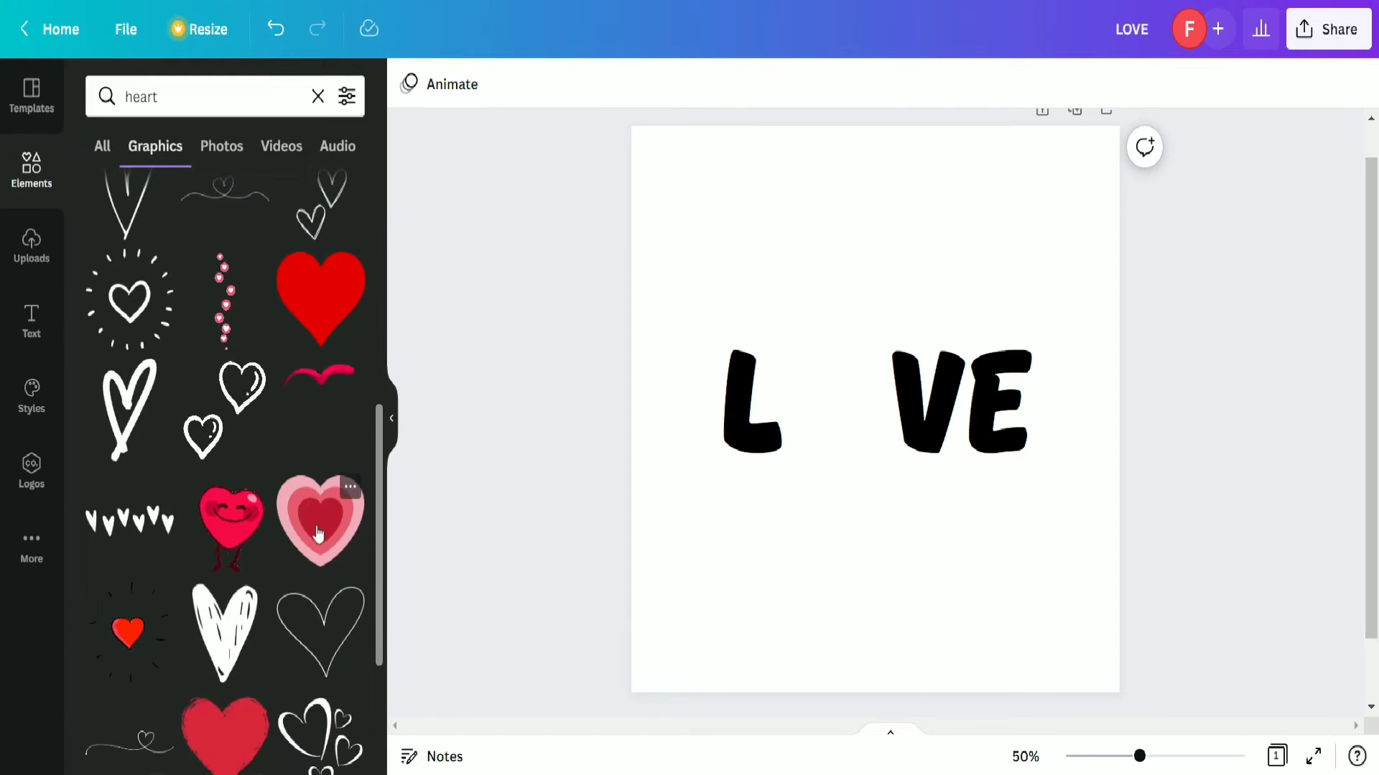
scroll(296, 555, down, 5)
scroll(316, 567, down, 5)
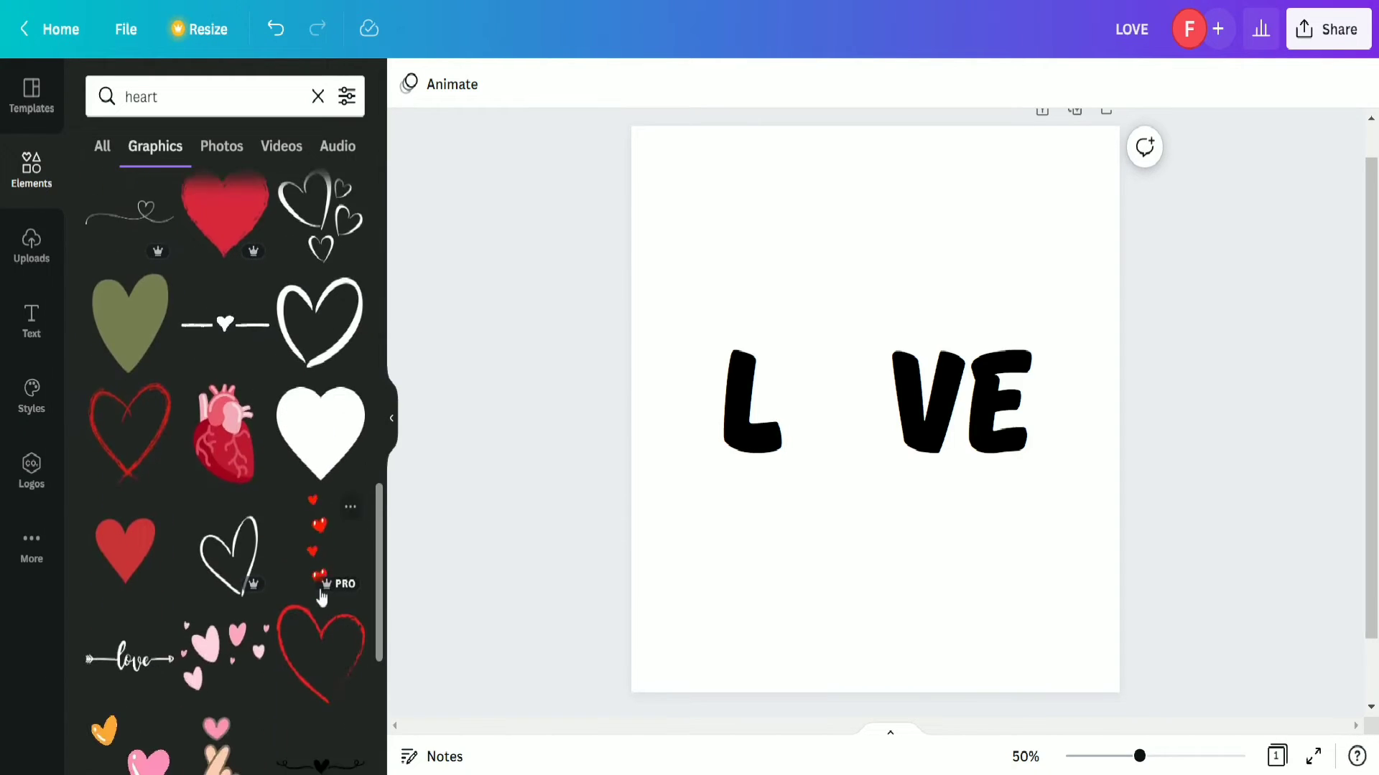
scroll(316, 567, down, 7)
scroll(309, 550, down, 5)
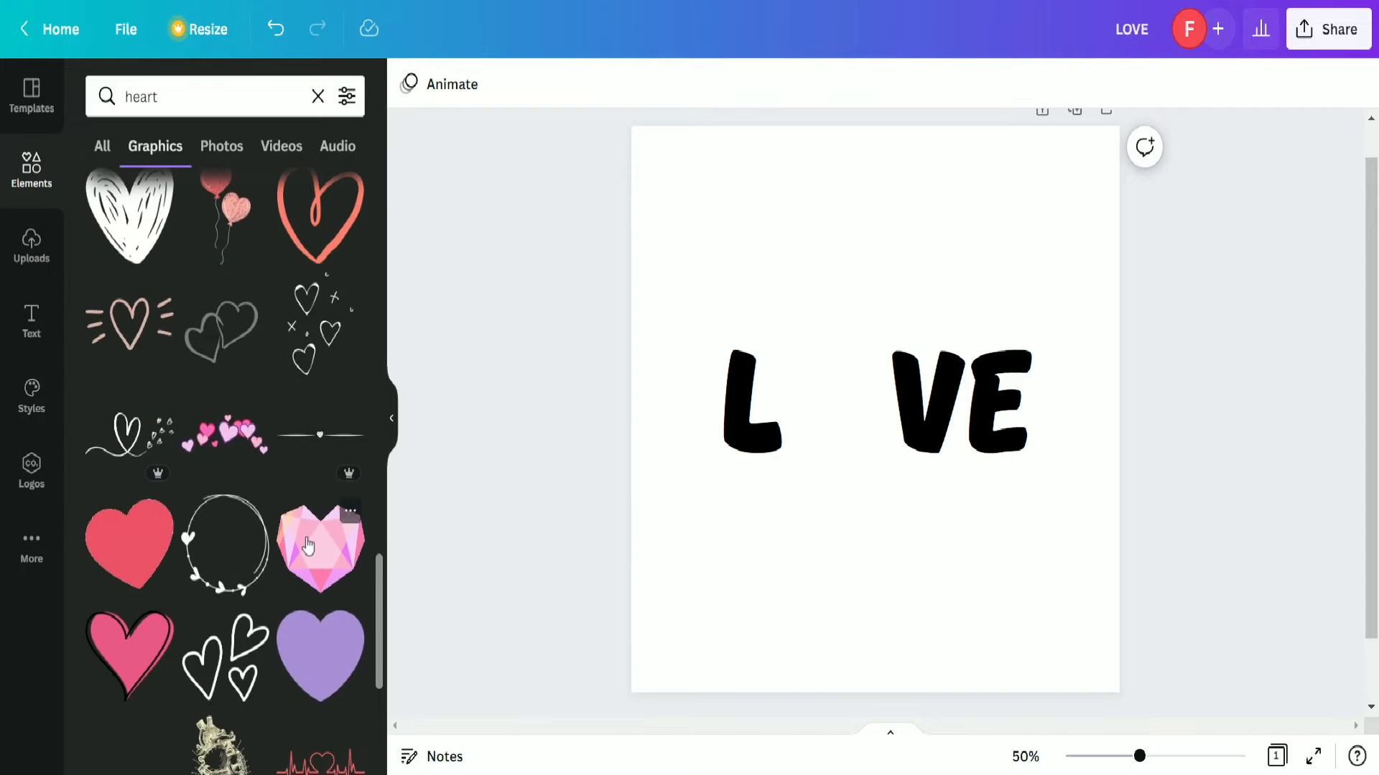
scroll(319, 553, down, 7)
scroll(322, 559, down, 7)
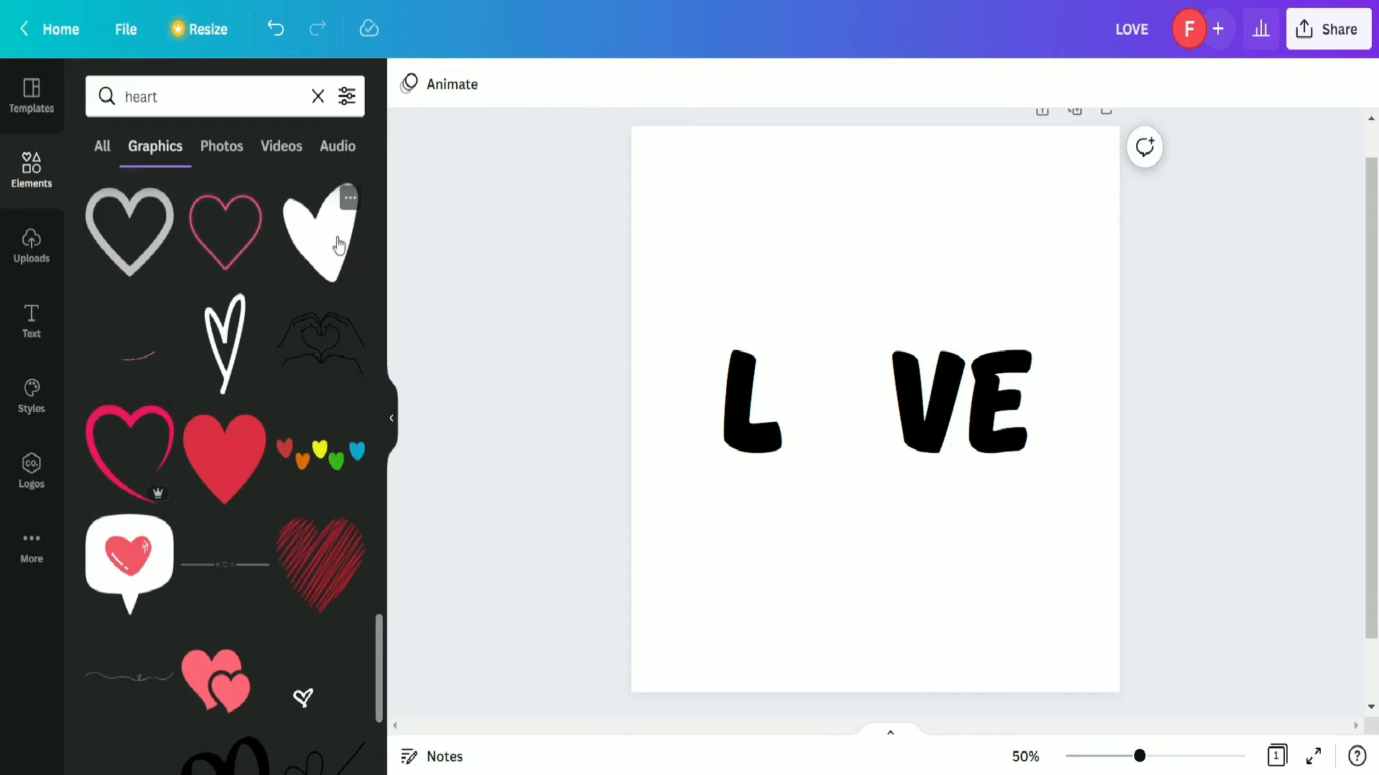
click(349, 198)
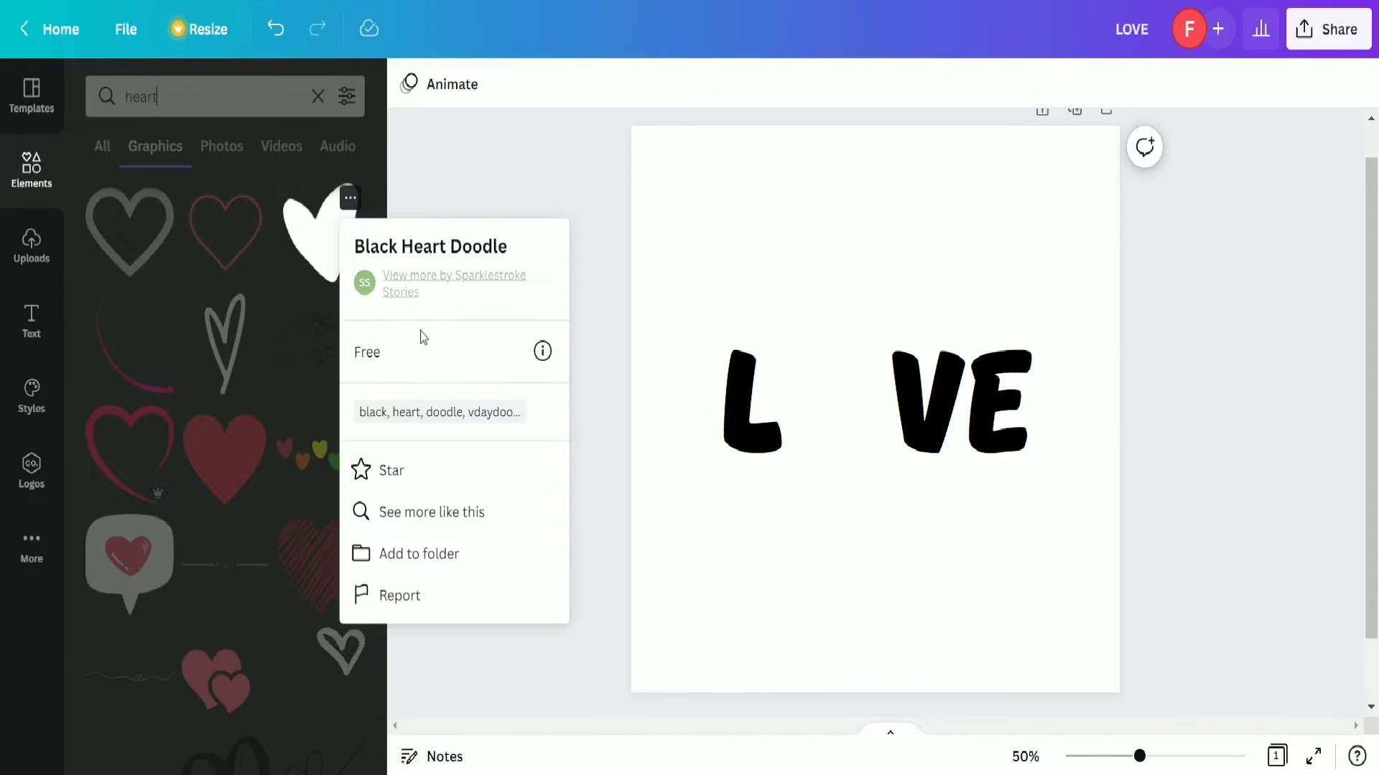
click(403, 207)
click(330, 234)
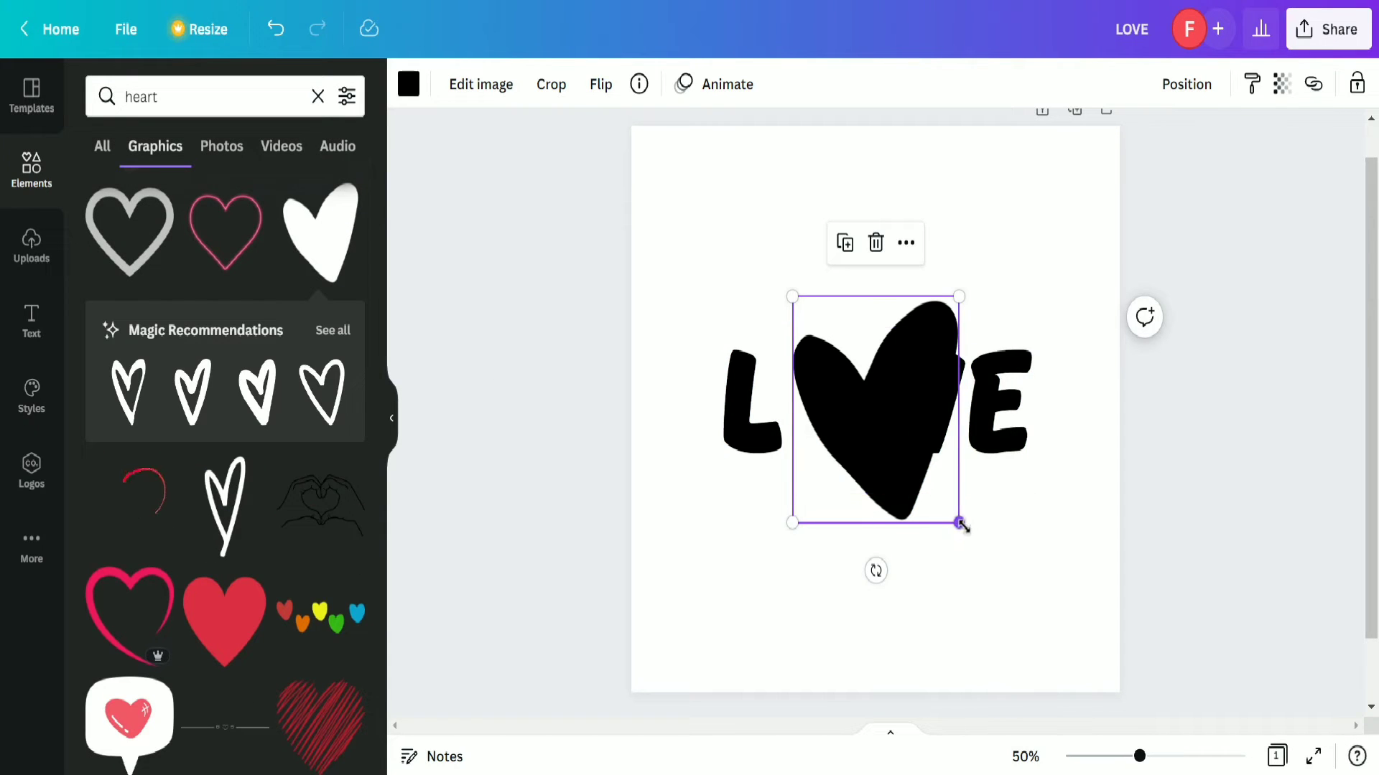
drag(959, 524, 905, 451)
drag(848, 373, 832, 396)
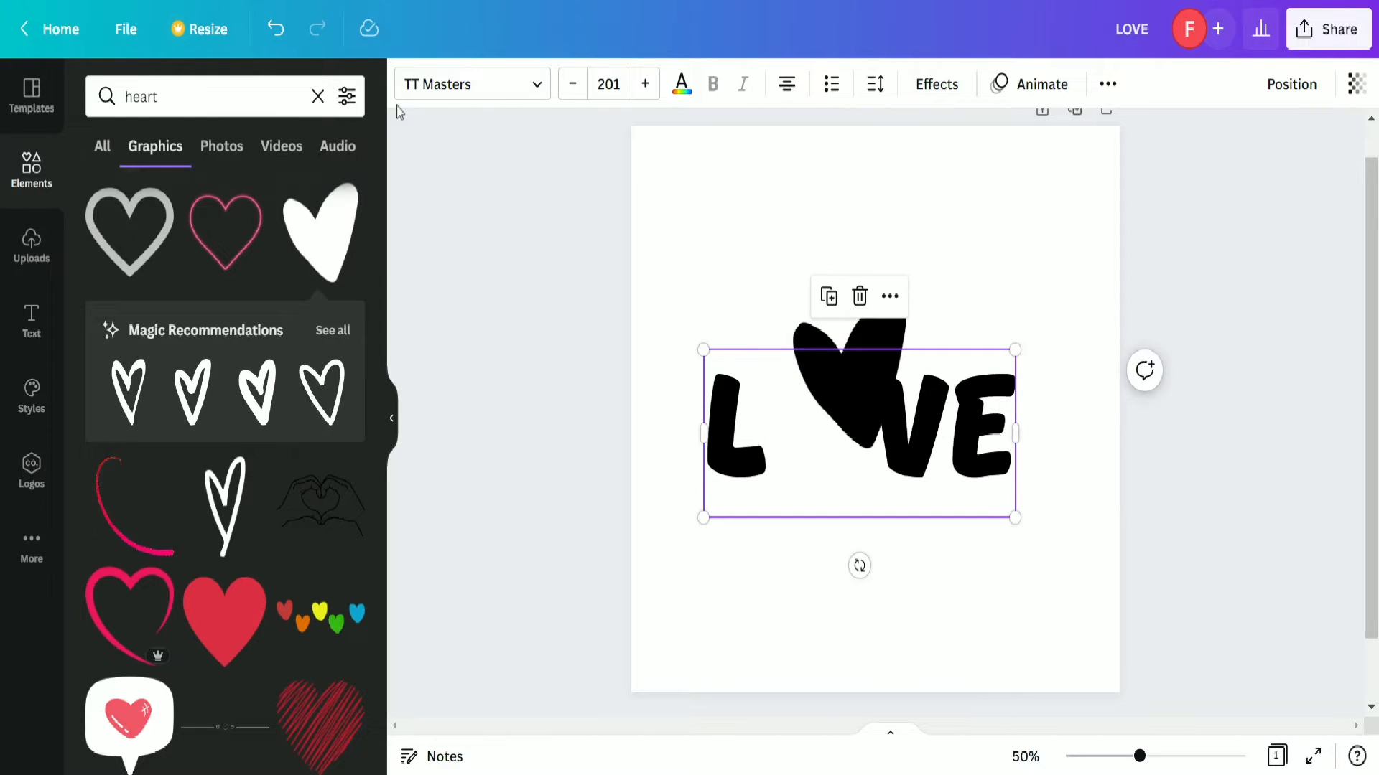
click(276, 29)
click(1207, 486)
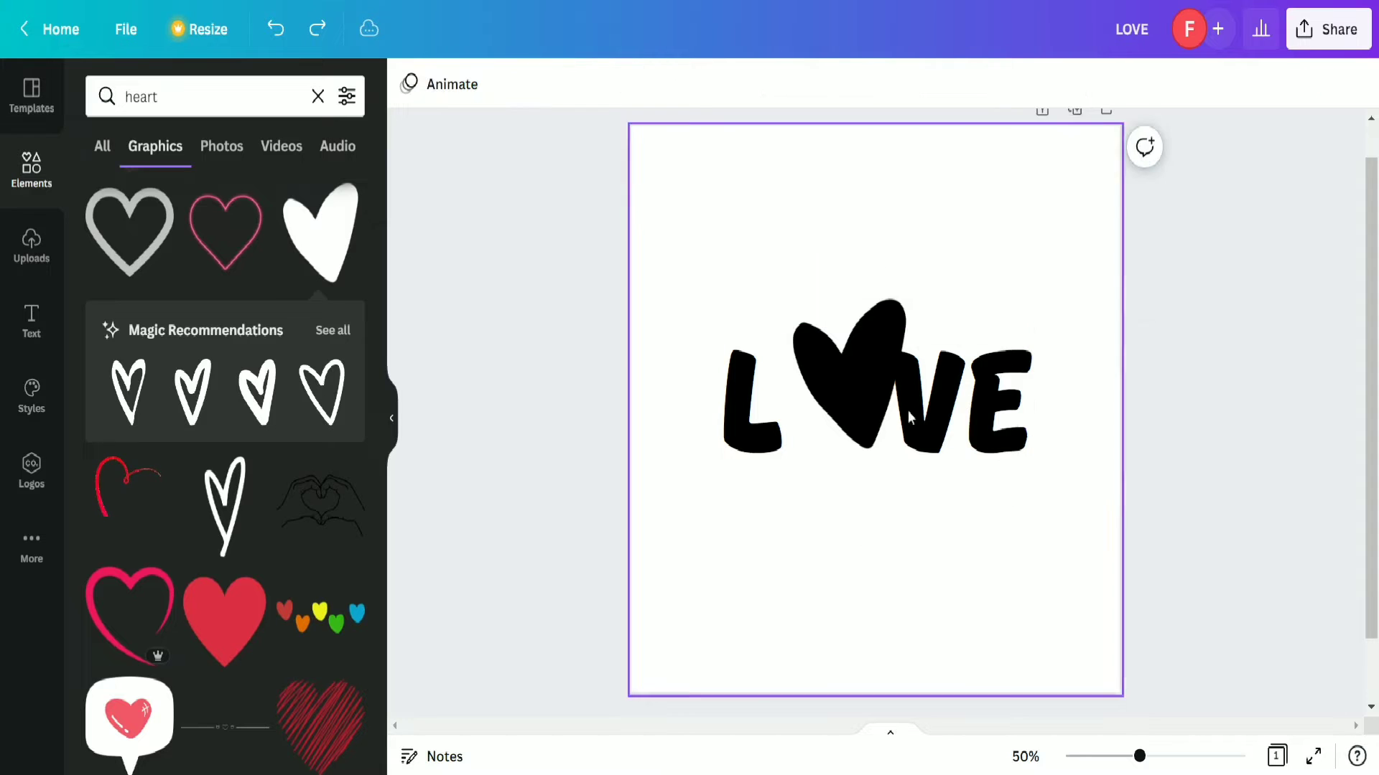
Send the "LOVE" heading to the back, behind the heart graphic.
right_click(886, 366)
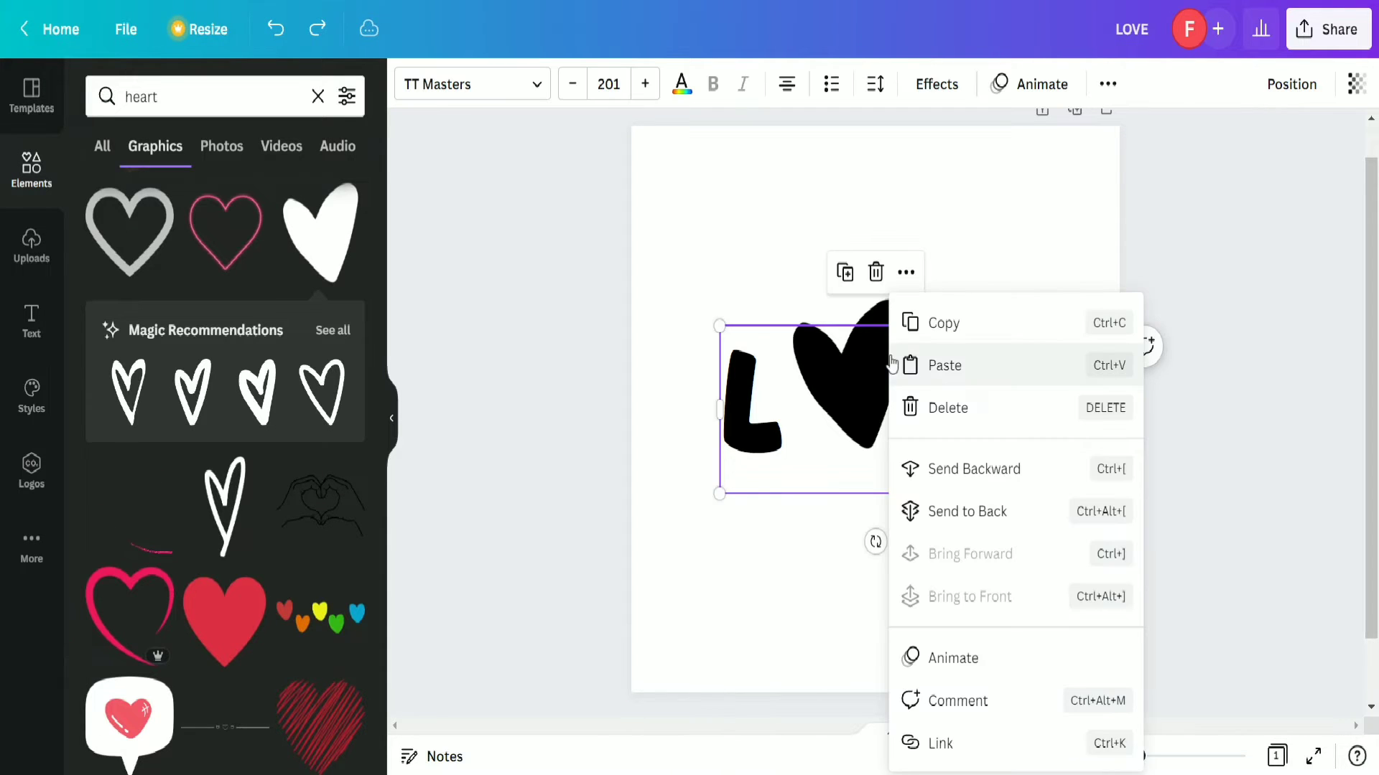
click(978, 508)
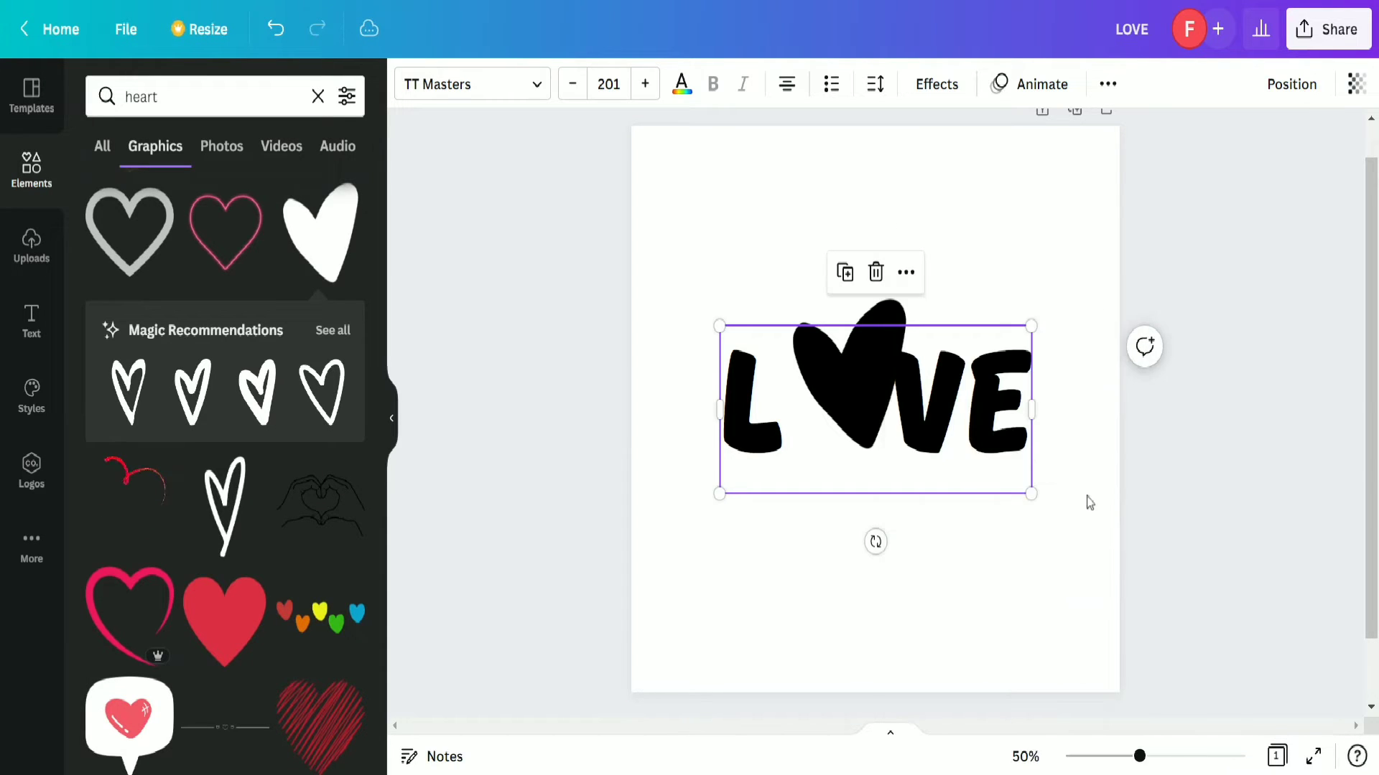
click(1168, 515)
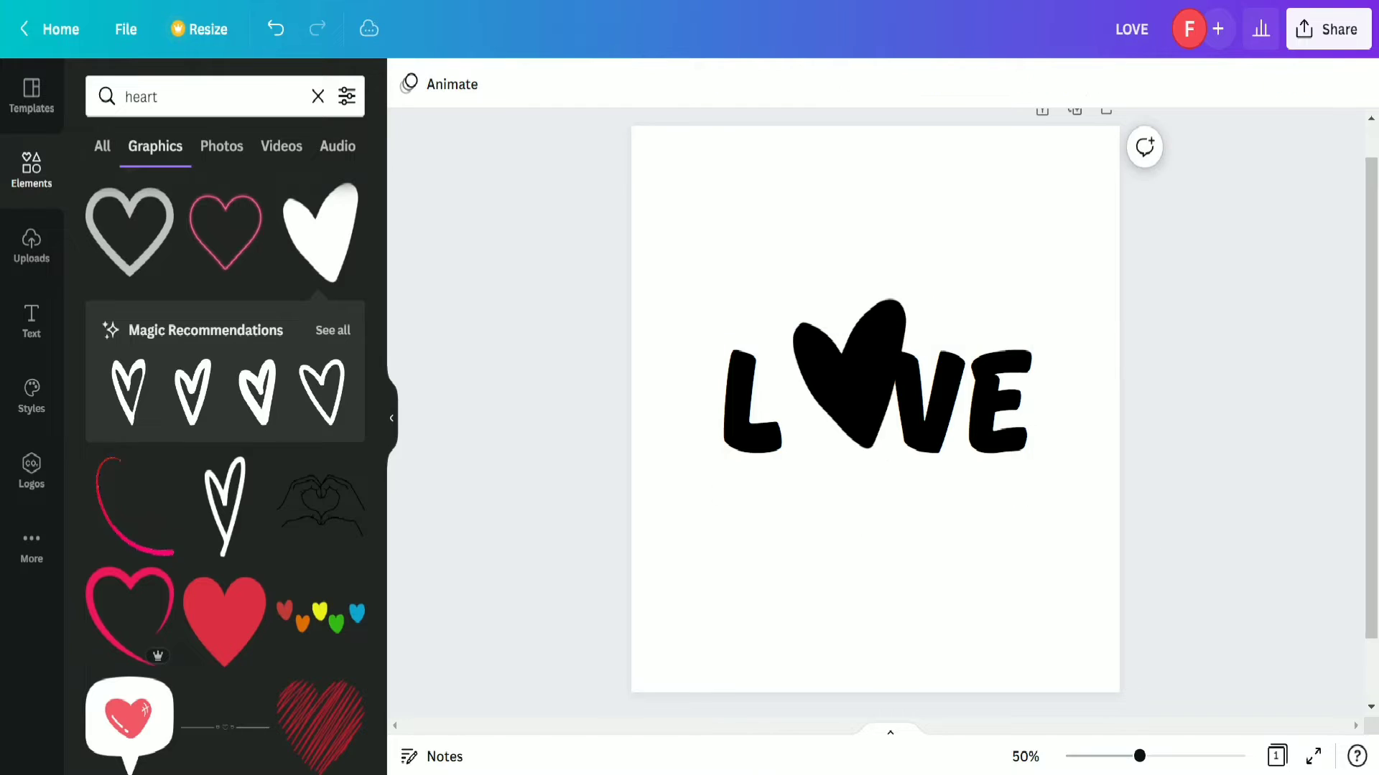
Shrink the heart graphic to about the height of the letters and place it in the gap between L and V.
click(860, 355)
drag(906, 299, 876, 337)
drag(846, 413, 846, 408)
click(1331, 360)
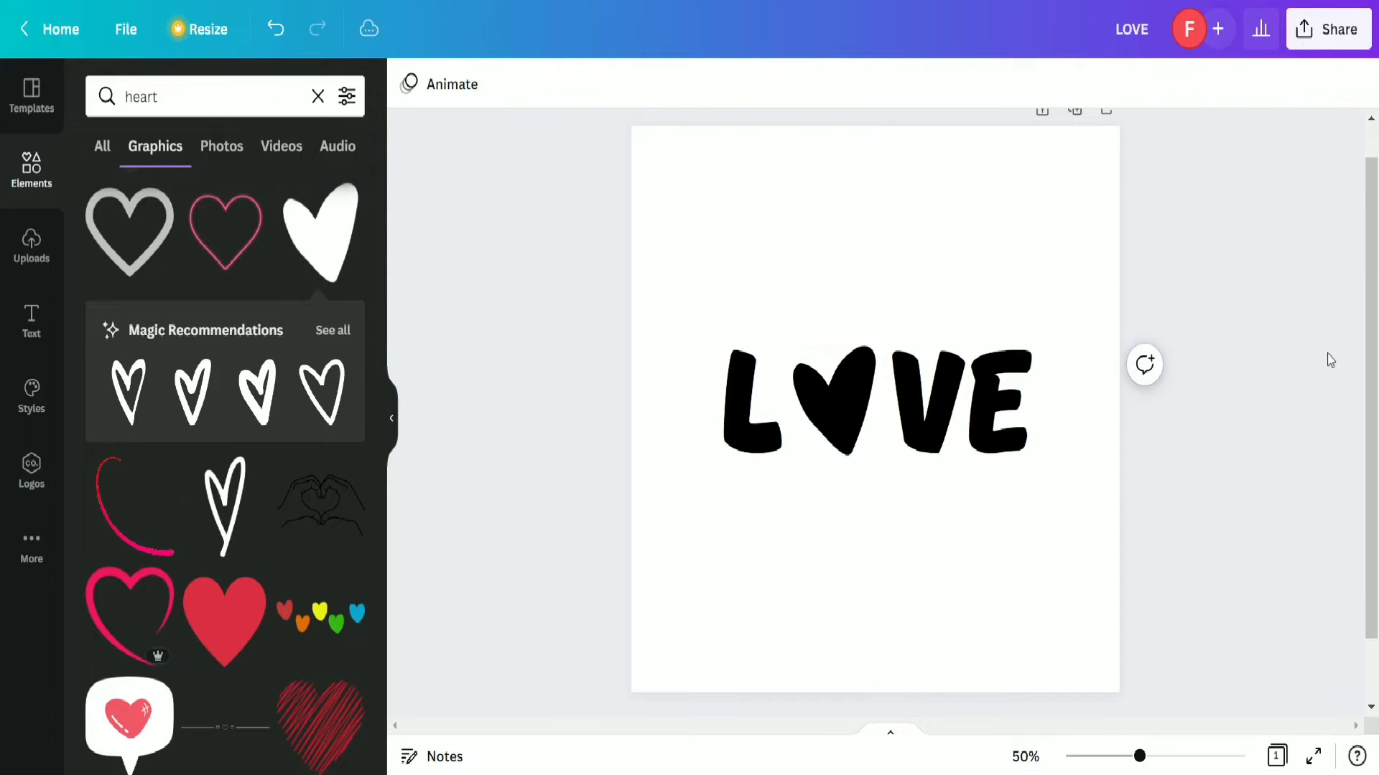
Remove one blank space before the V in the heading to tighten the gap around the heart.
click(1005, 411)
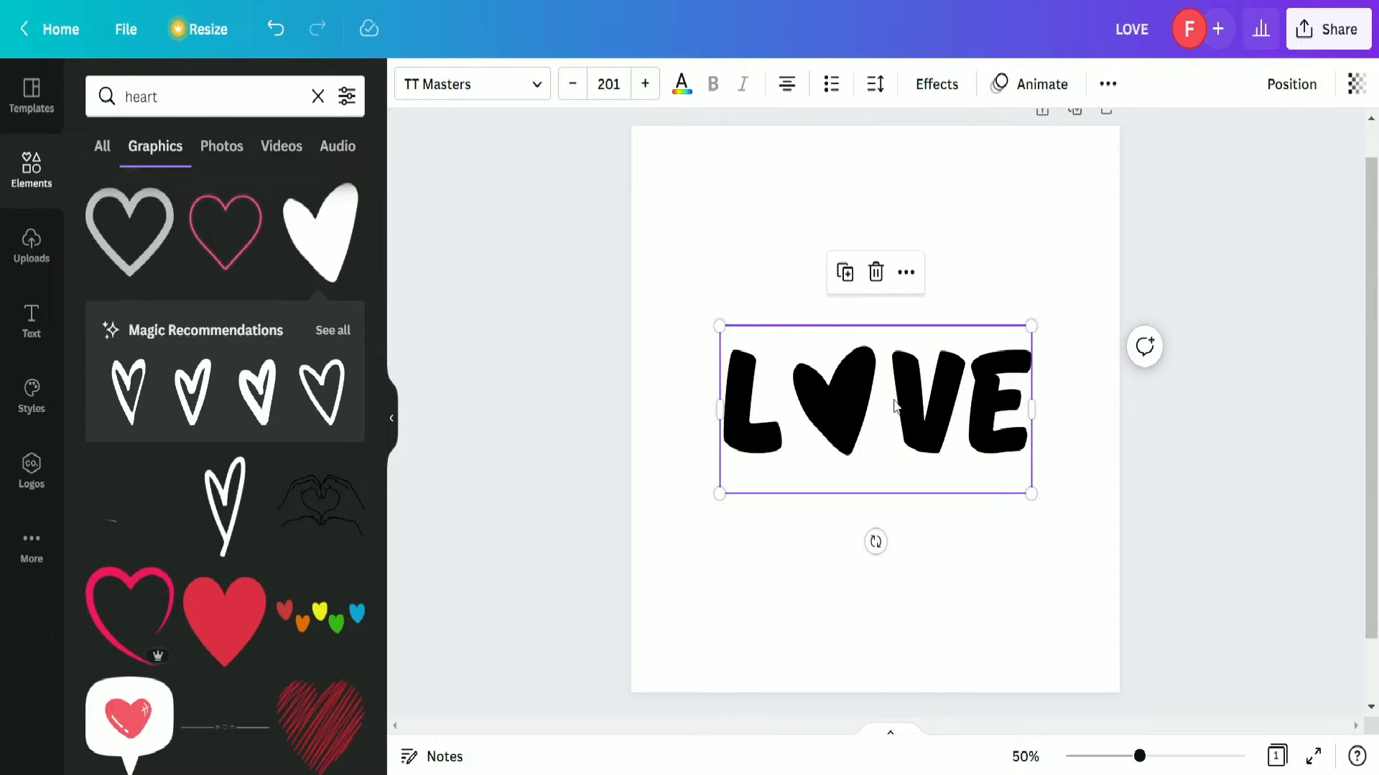
click(889, 410)
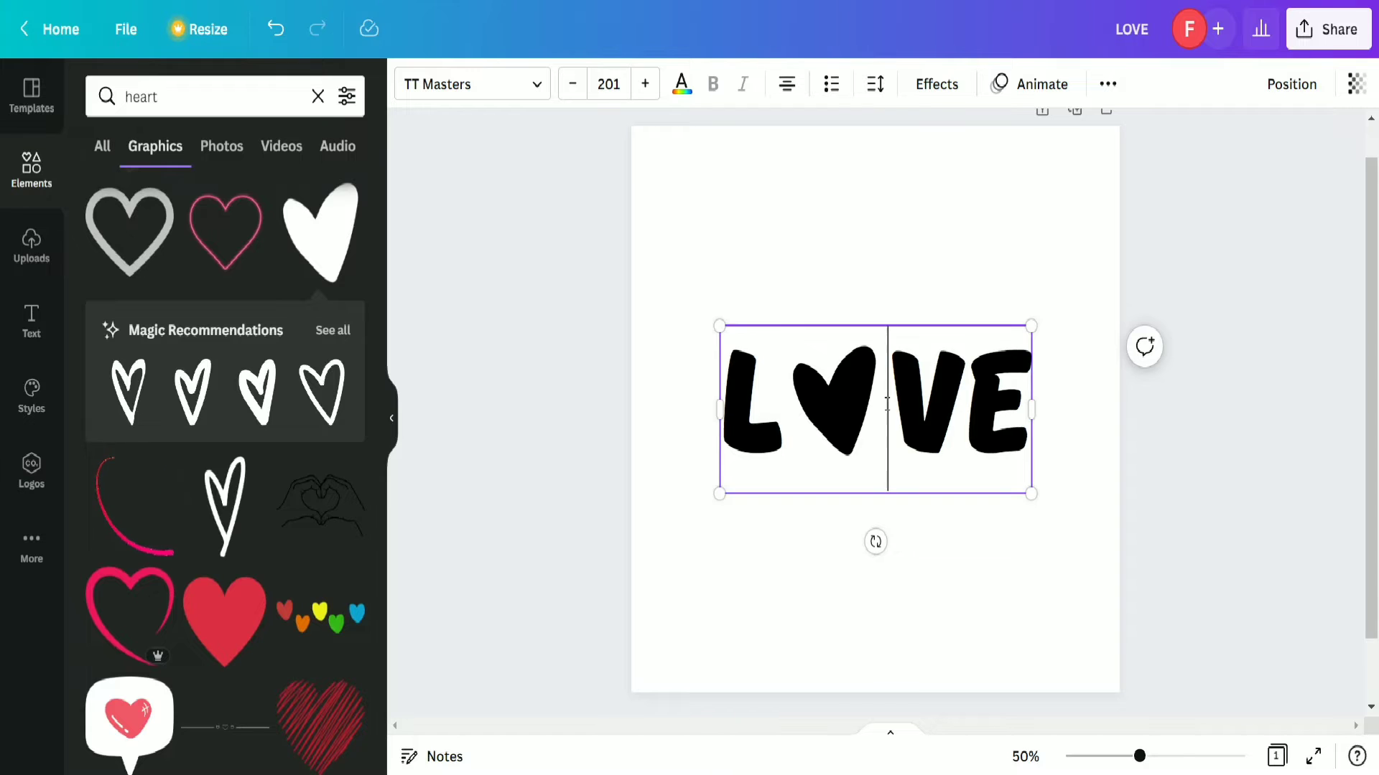
key(BackSpace)
click(1165, 321)
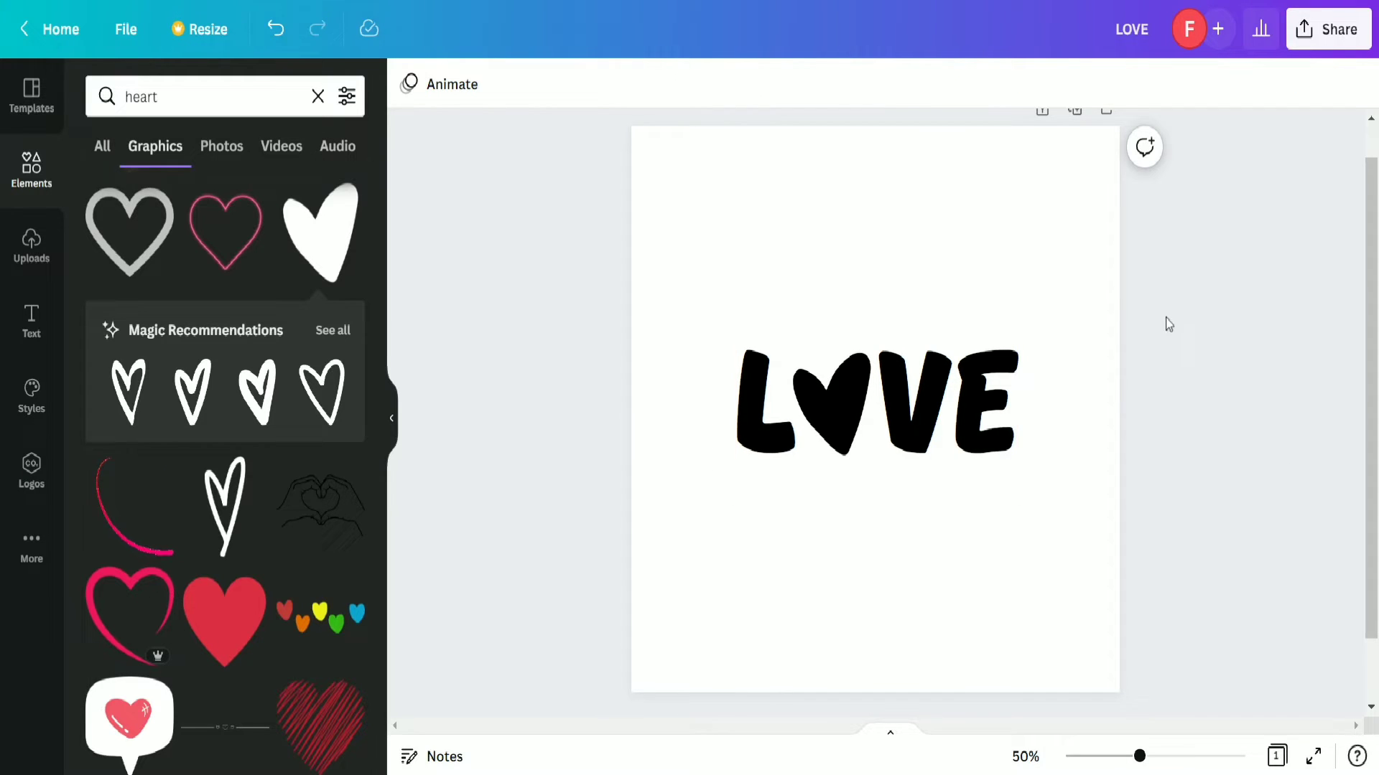
Enlarge the heart graphic slightly and nudge it so it sits evenly between L and V.
click(841, 415)
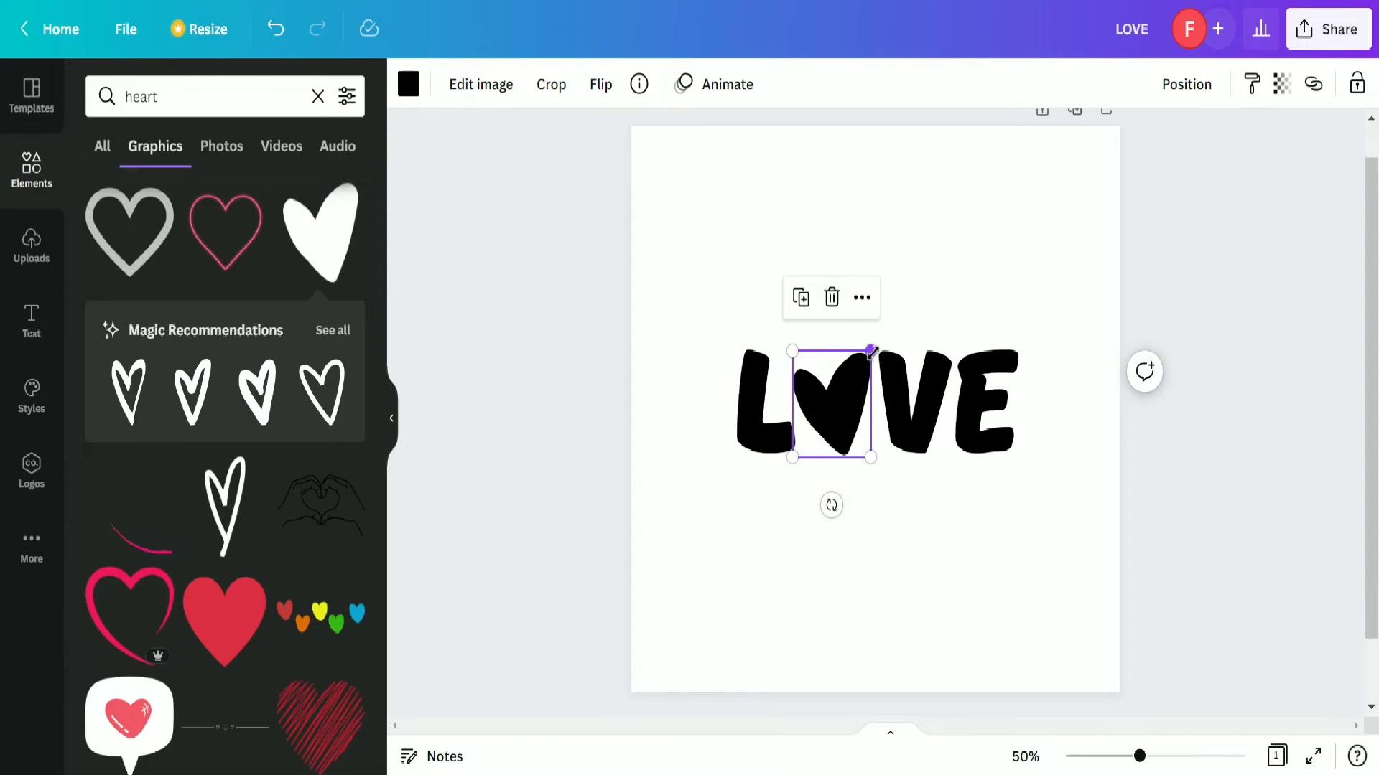
drag(873, 350, 876, 346)
click(1250, 305)
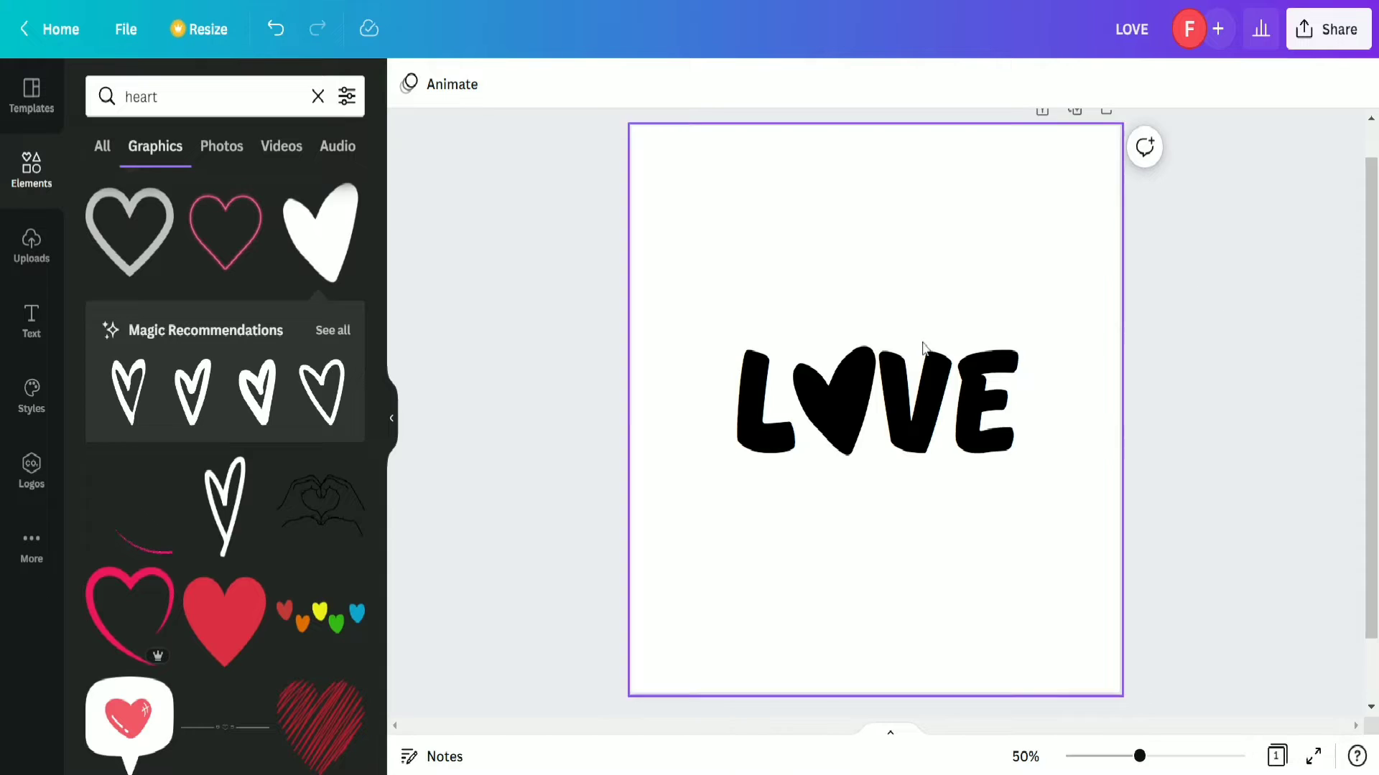
click(816, 386)
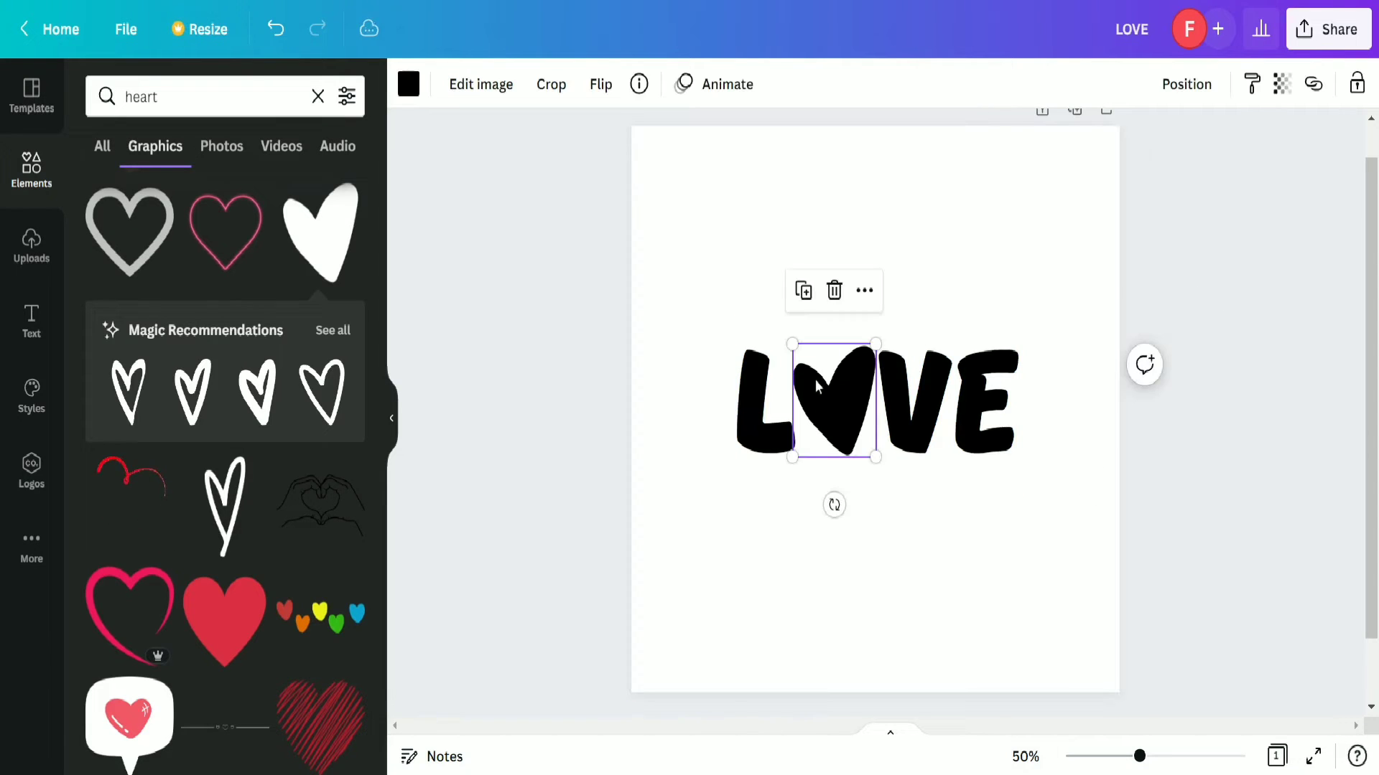
drag(816, 380, 815, 381)
click(965, 462)
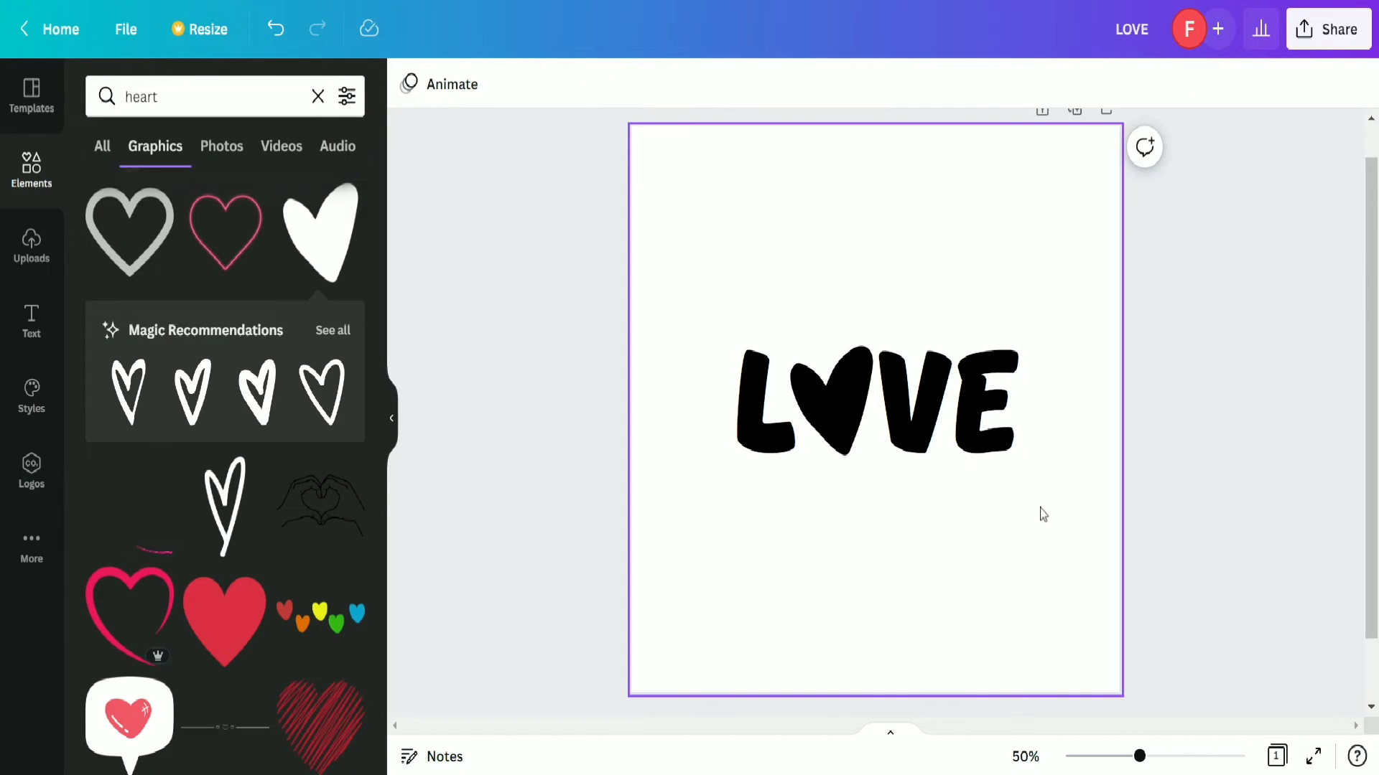
Group the "LOVE" heading and the heart graphic into one object.
drag(1049, 503, 693, 347)
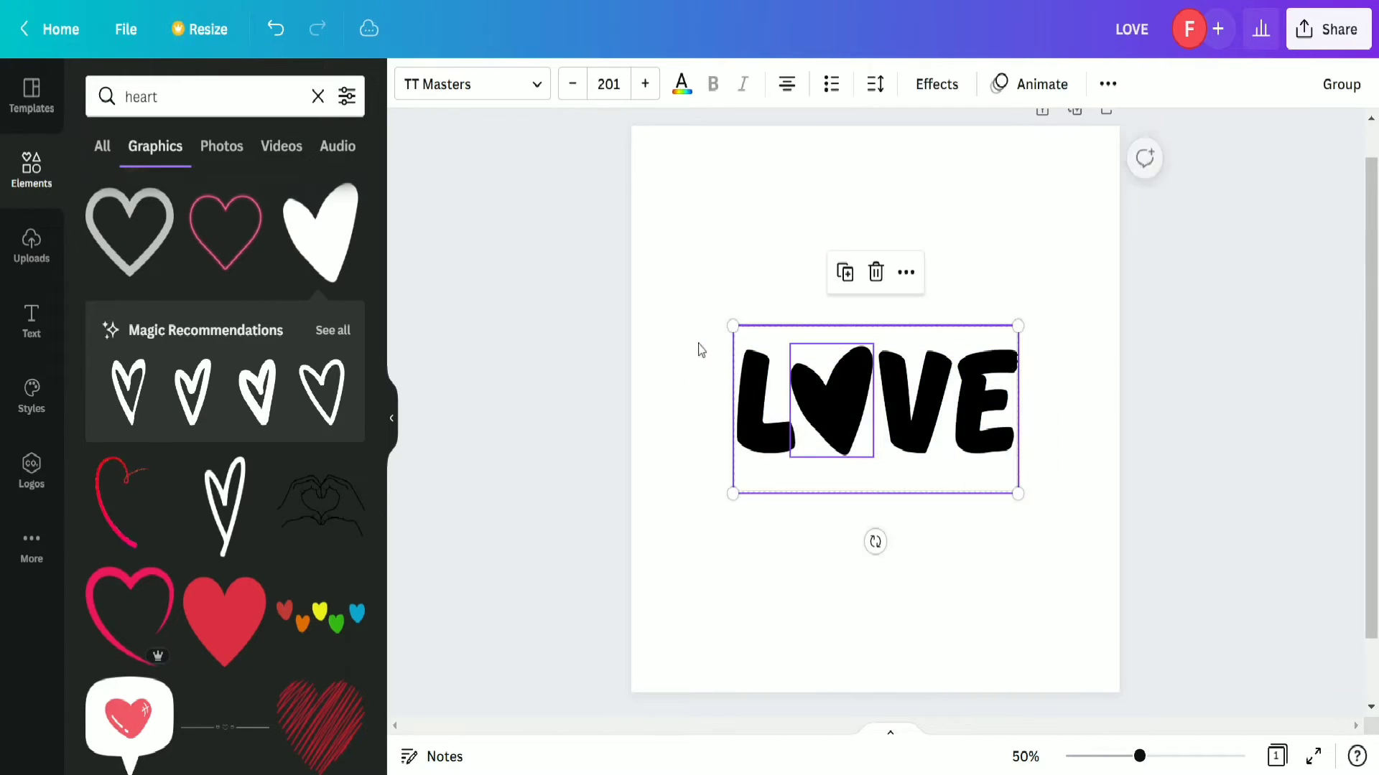
click(1350, 96)
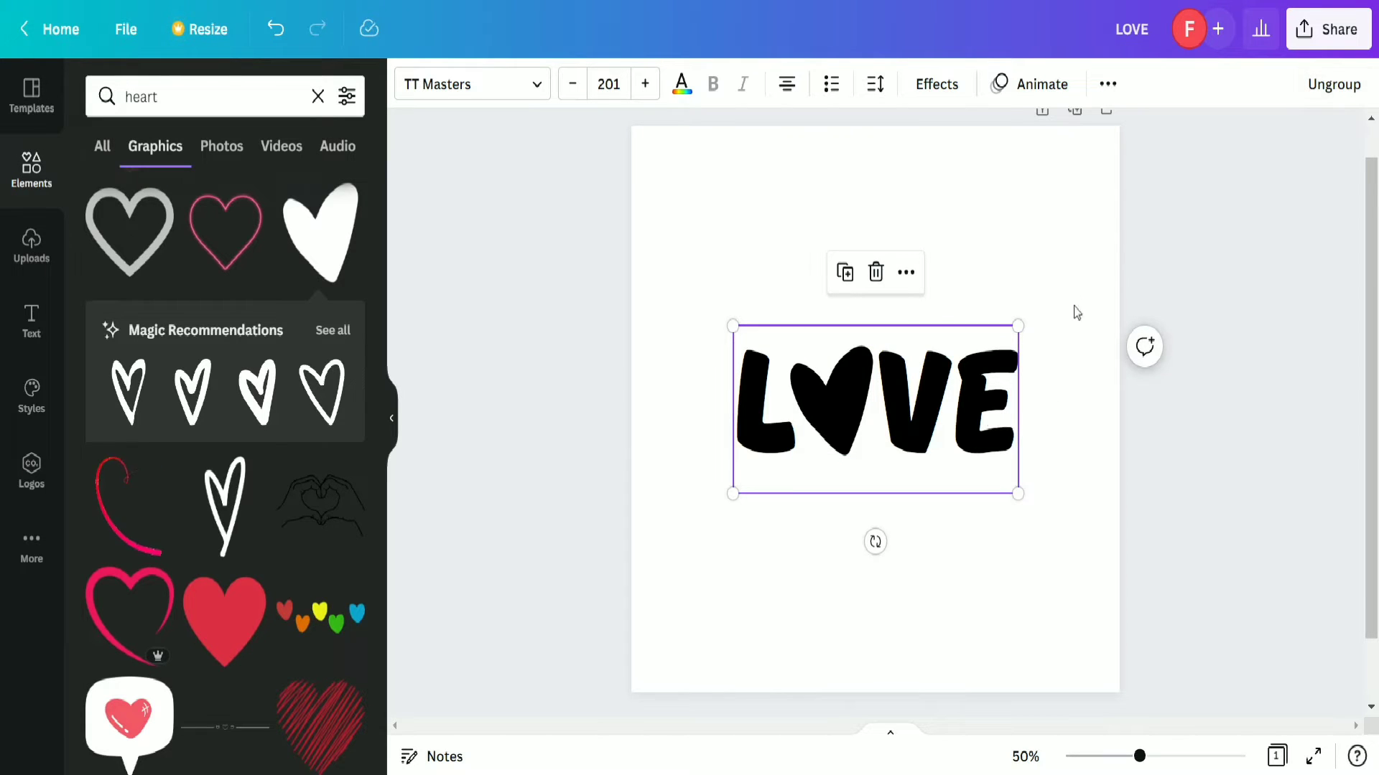
mouse_move(914, 445)
mouse_down()
mouse_move(920, 397)
mouse_move(909, 431)
mouse_up()
click(1307, 463)
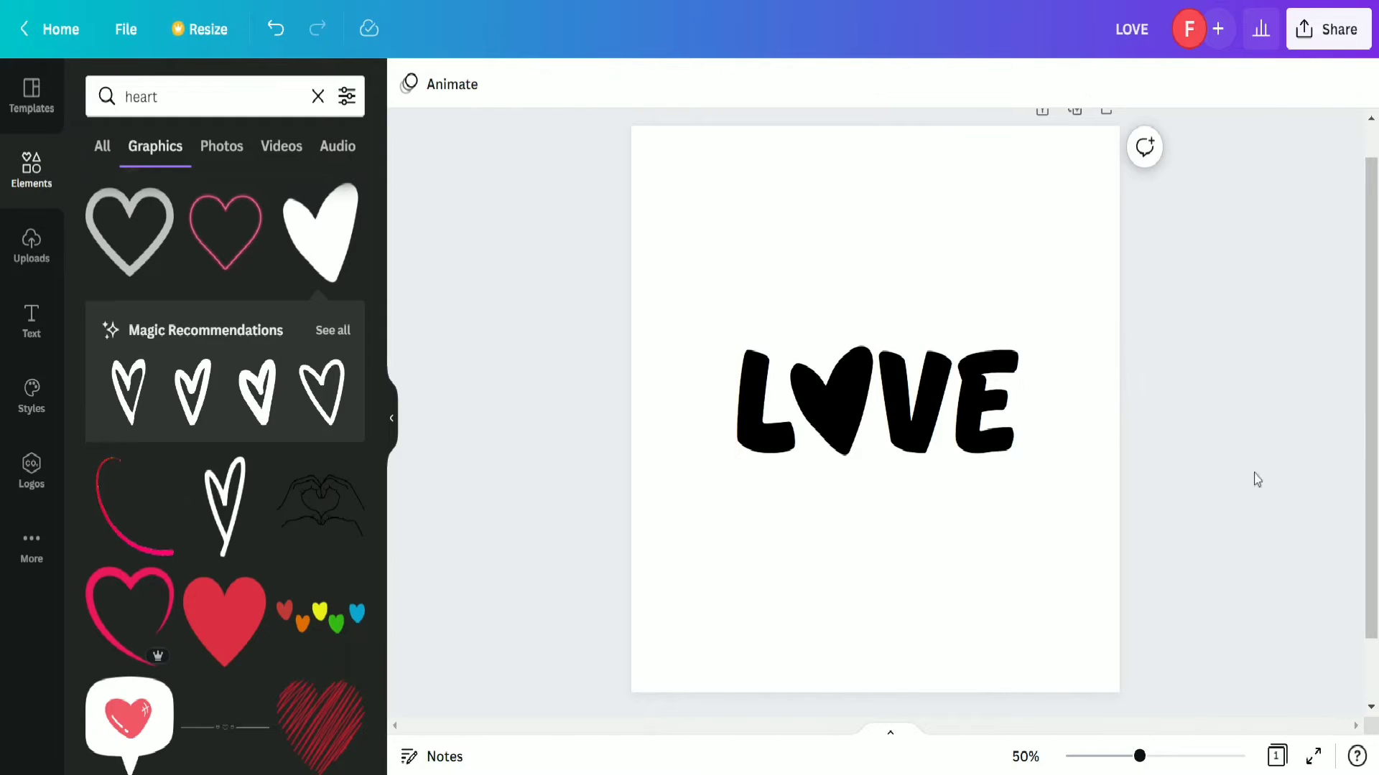
click(1042, 527)
Recolour both the letters and the heart in the grouped "LOVE" design to white.
click(951, 404)
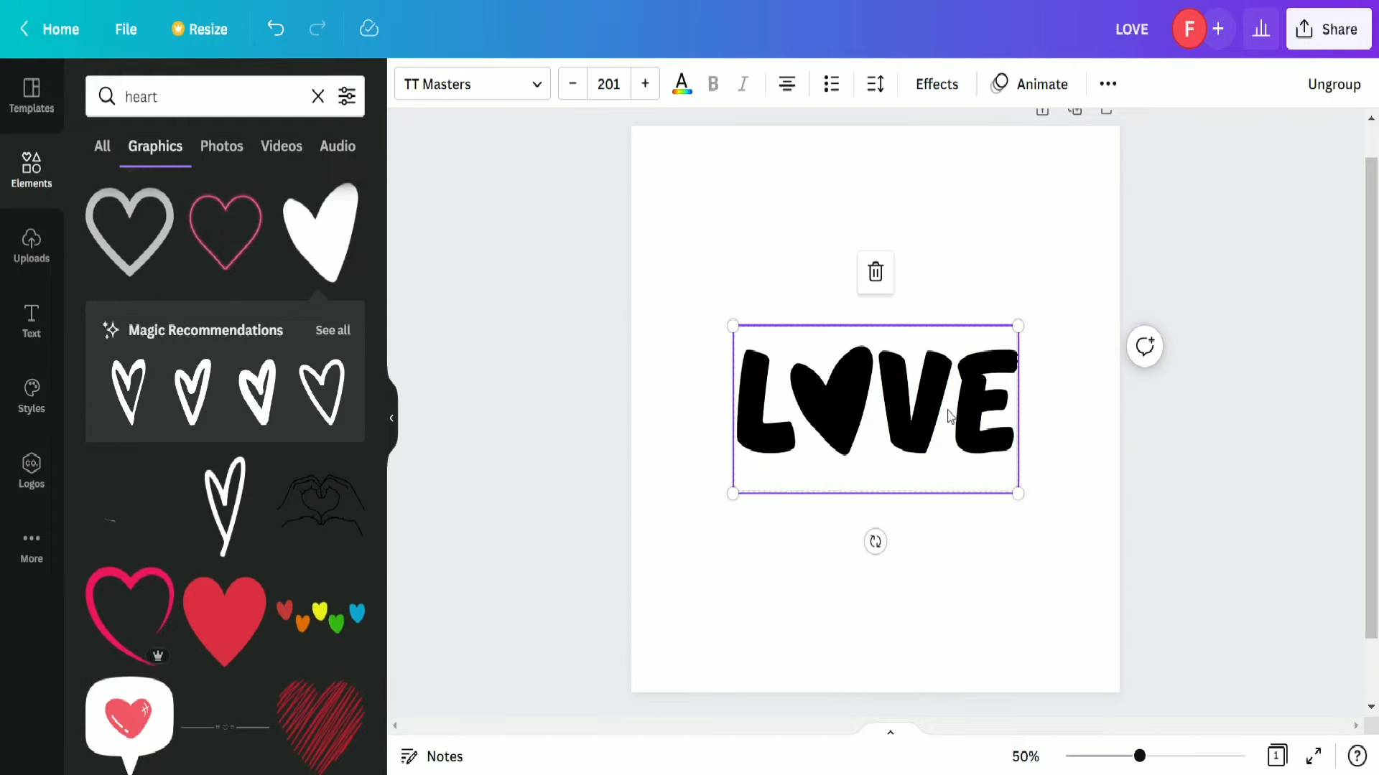
click(680, 88)
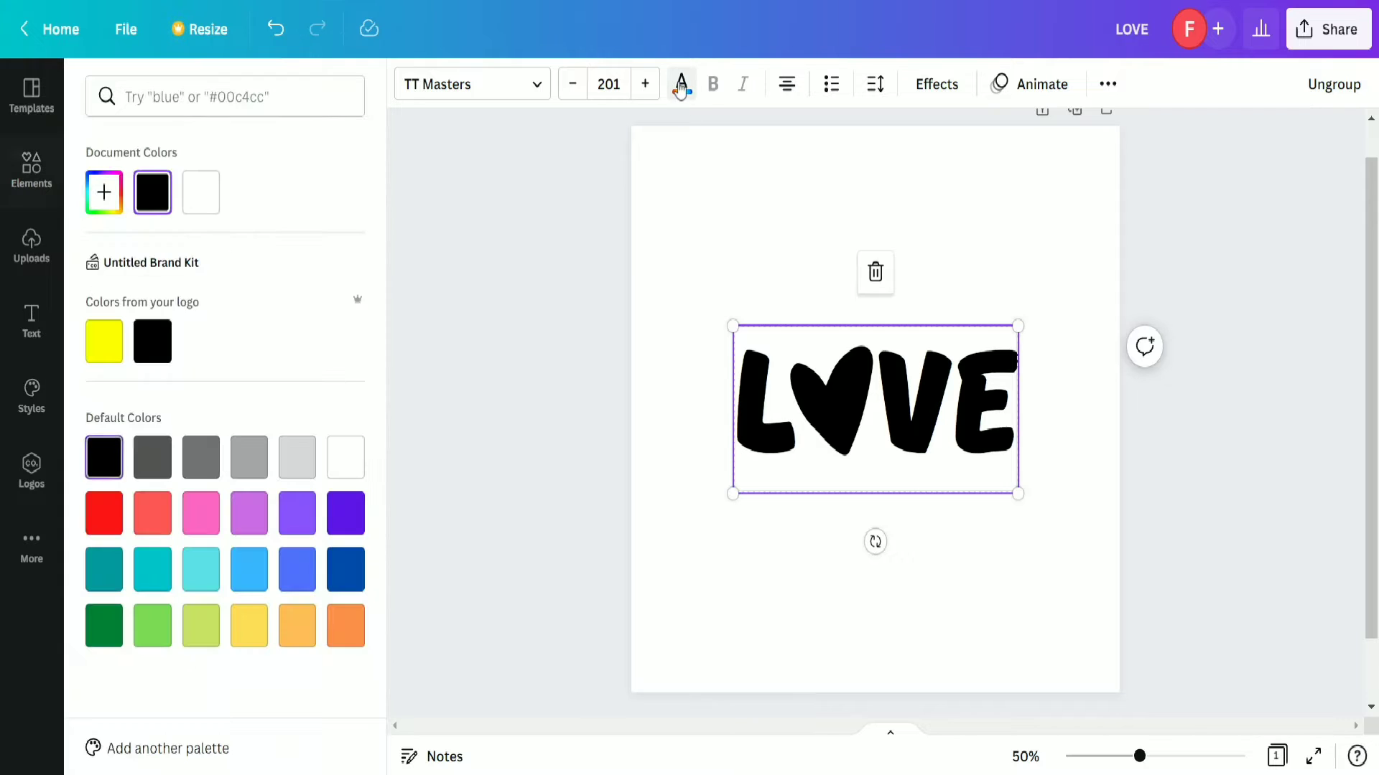
click(203, 203)
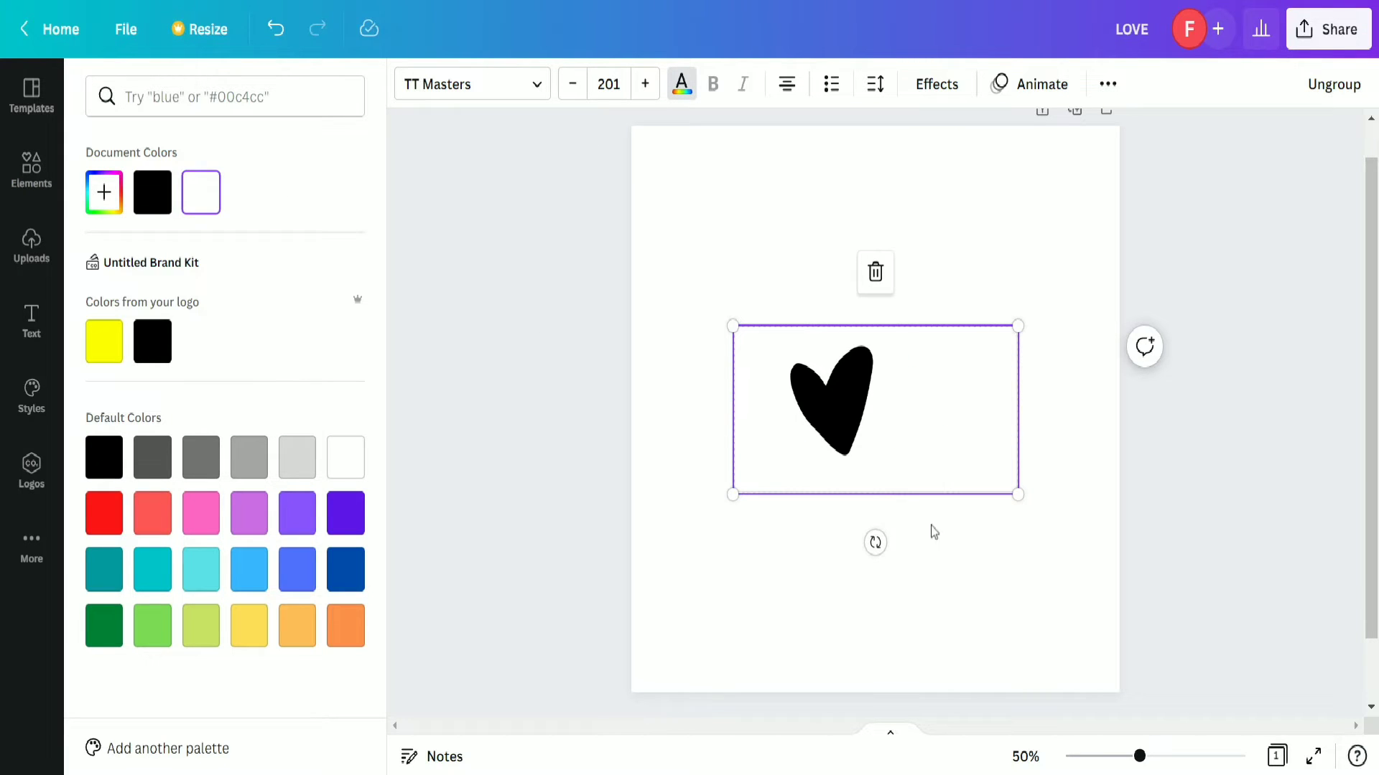
click(825, 375)
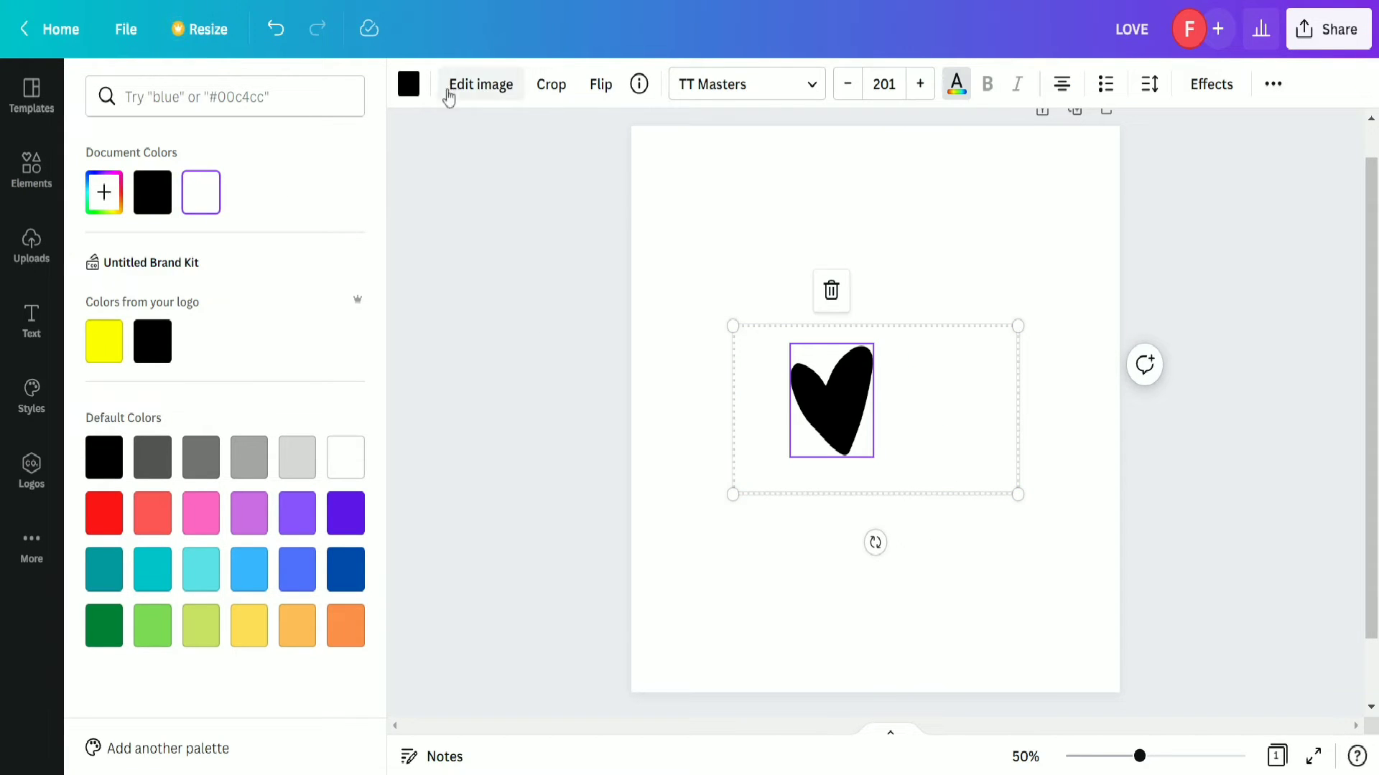
click(409, 86)
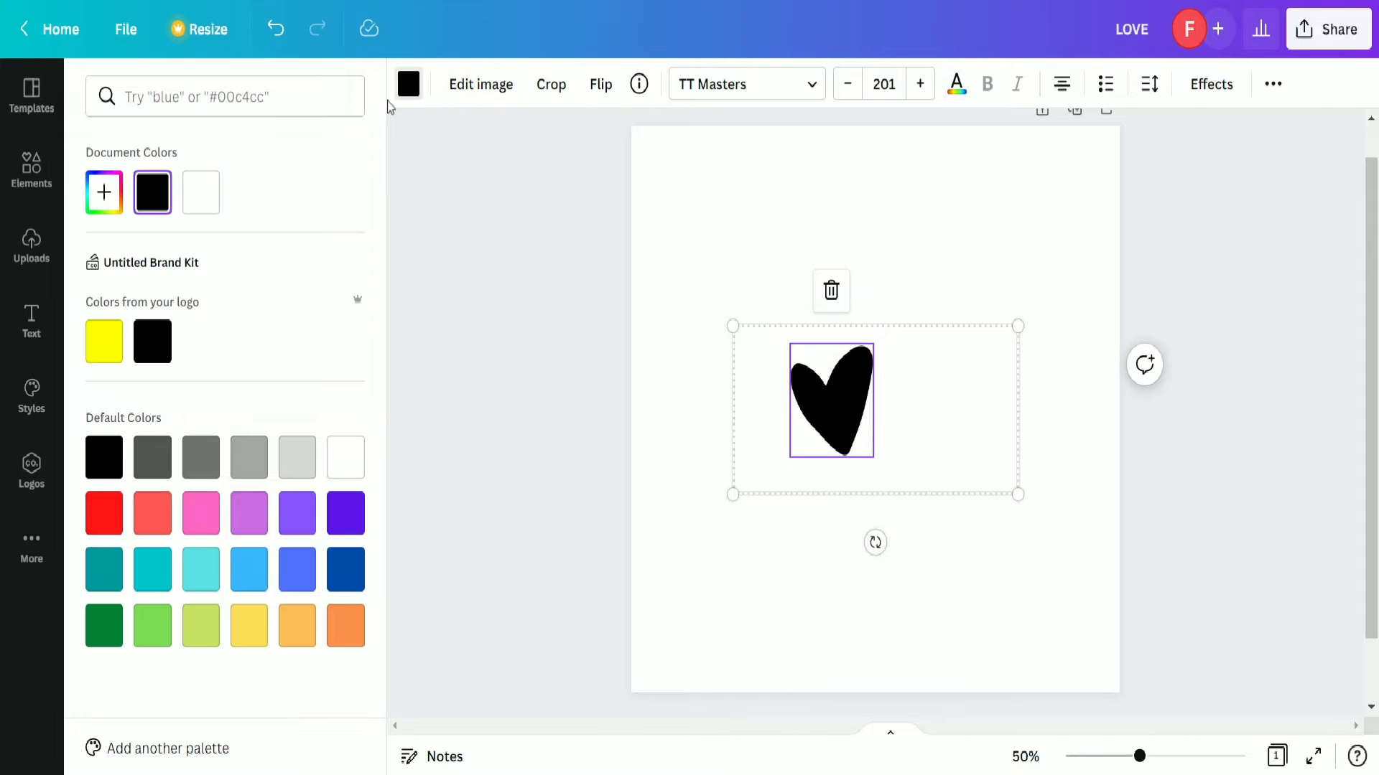
click(201, 204)
key(Escape)
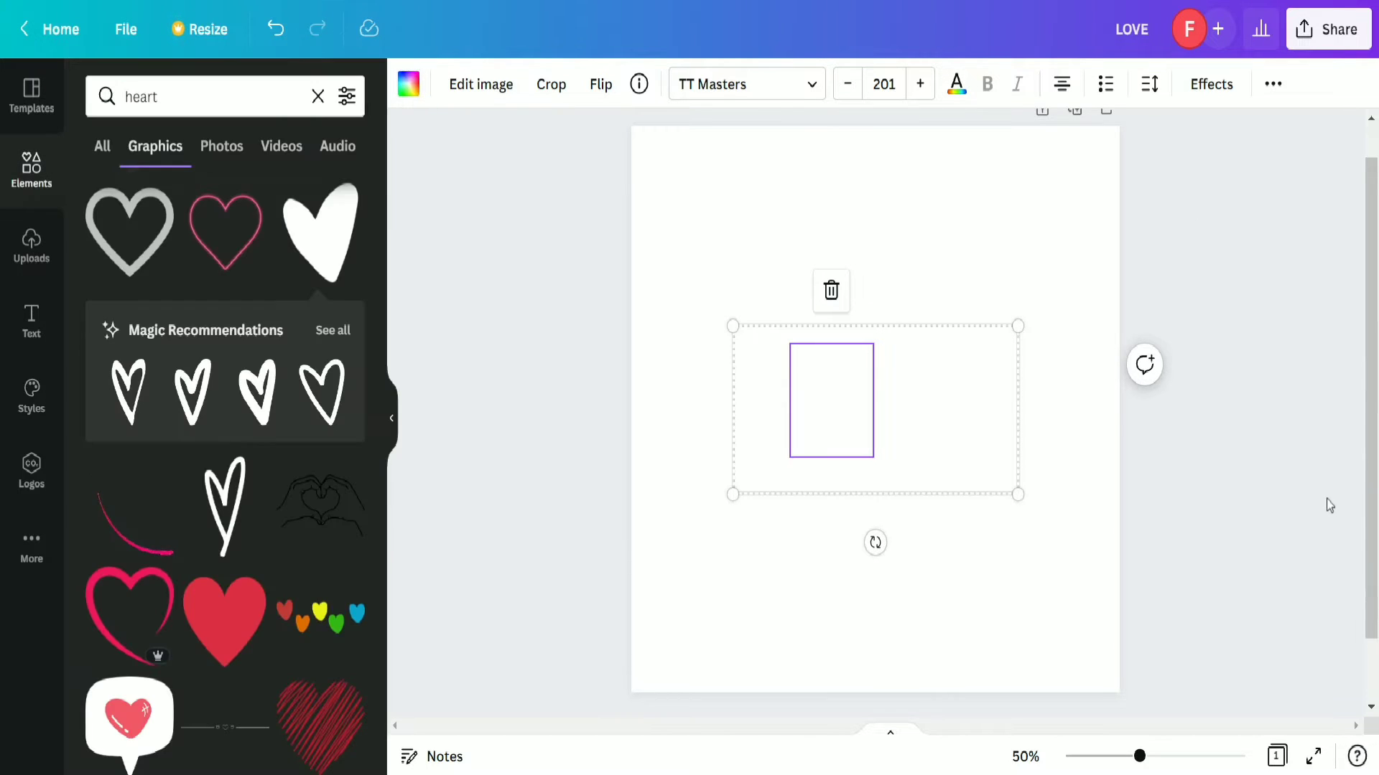
click(1285, 511)
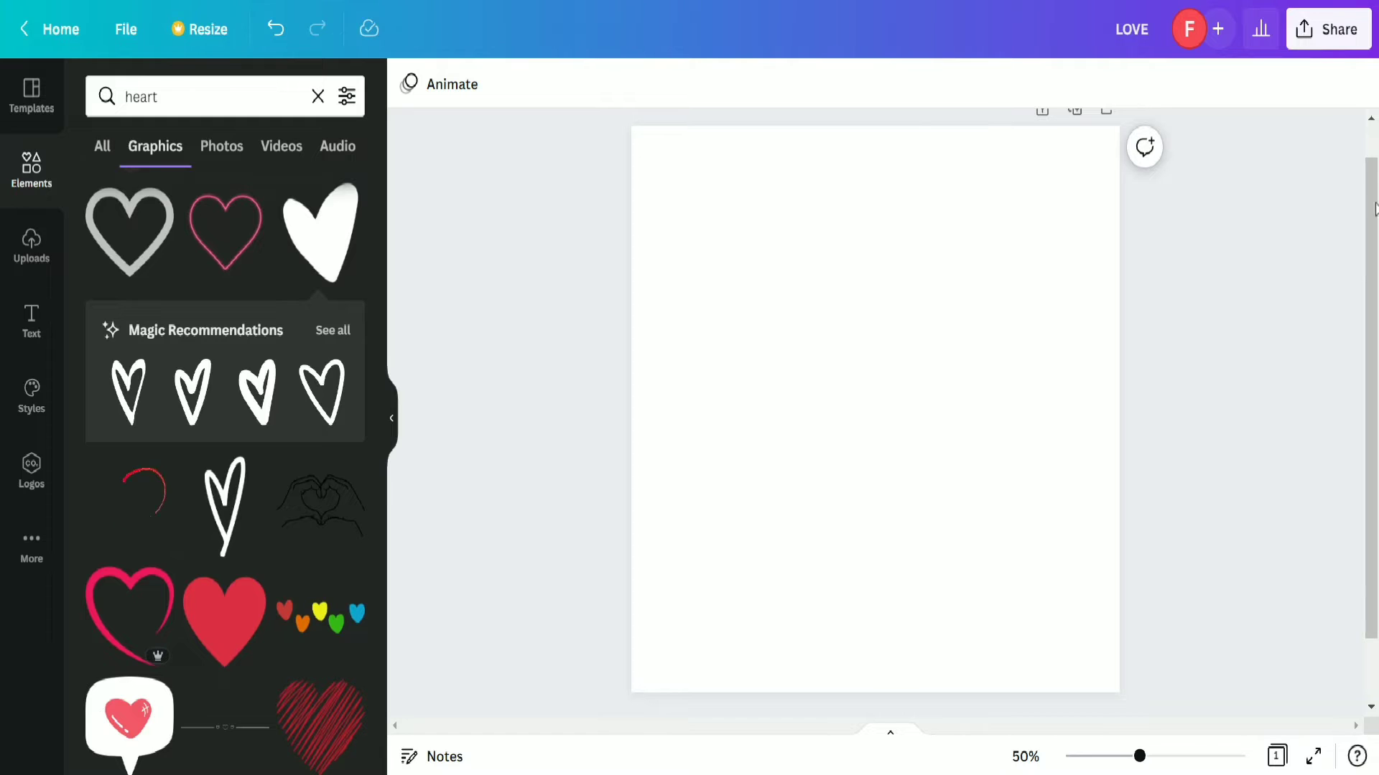
Download the design as a PNG with a transparent background at size 1.
click(1354, 29)
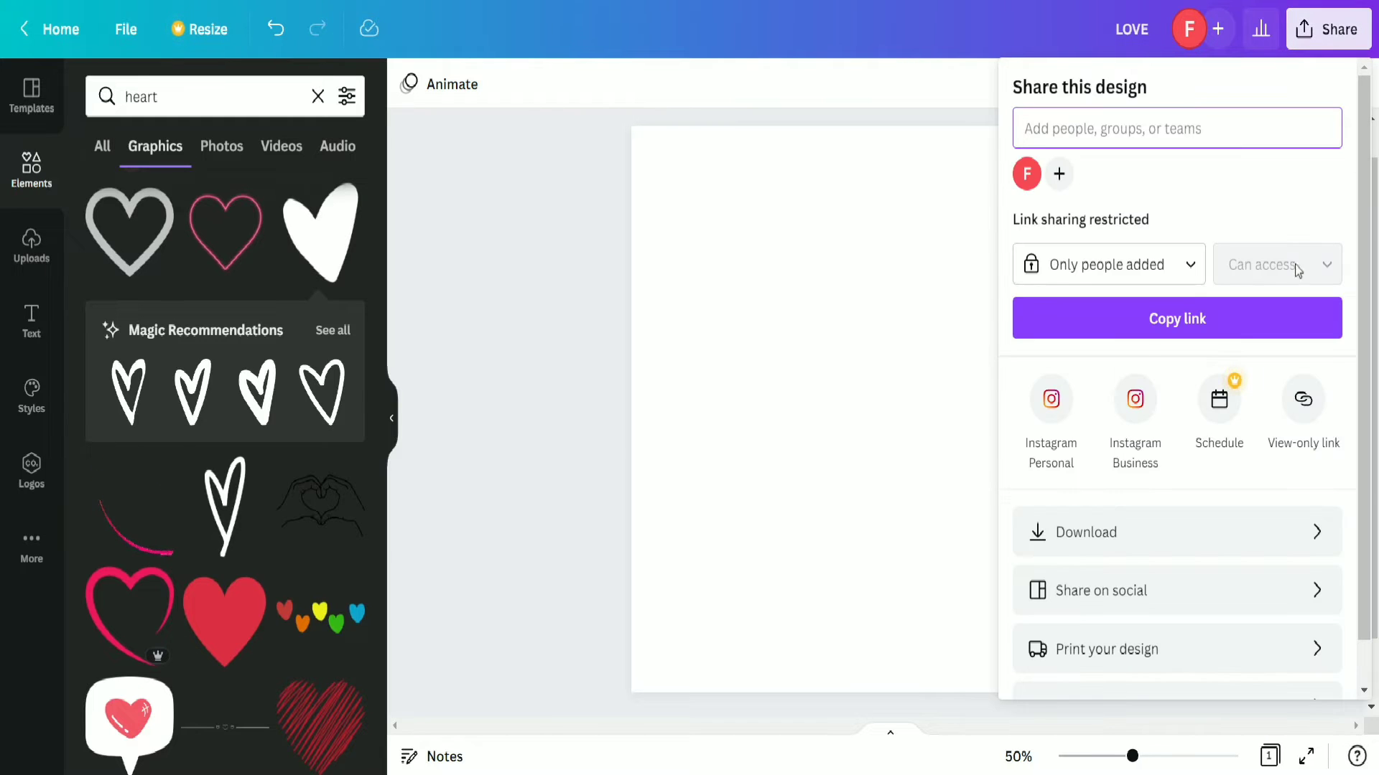
click(1227, 532)
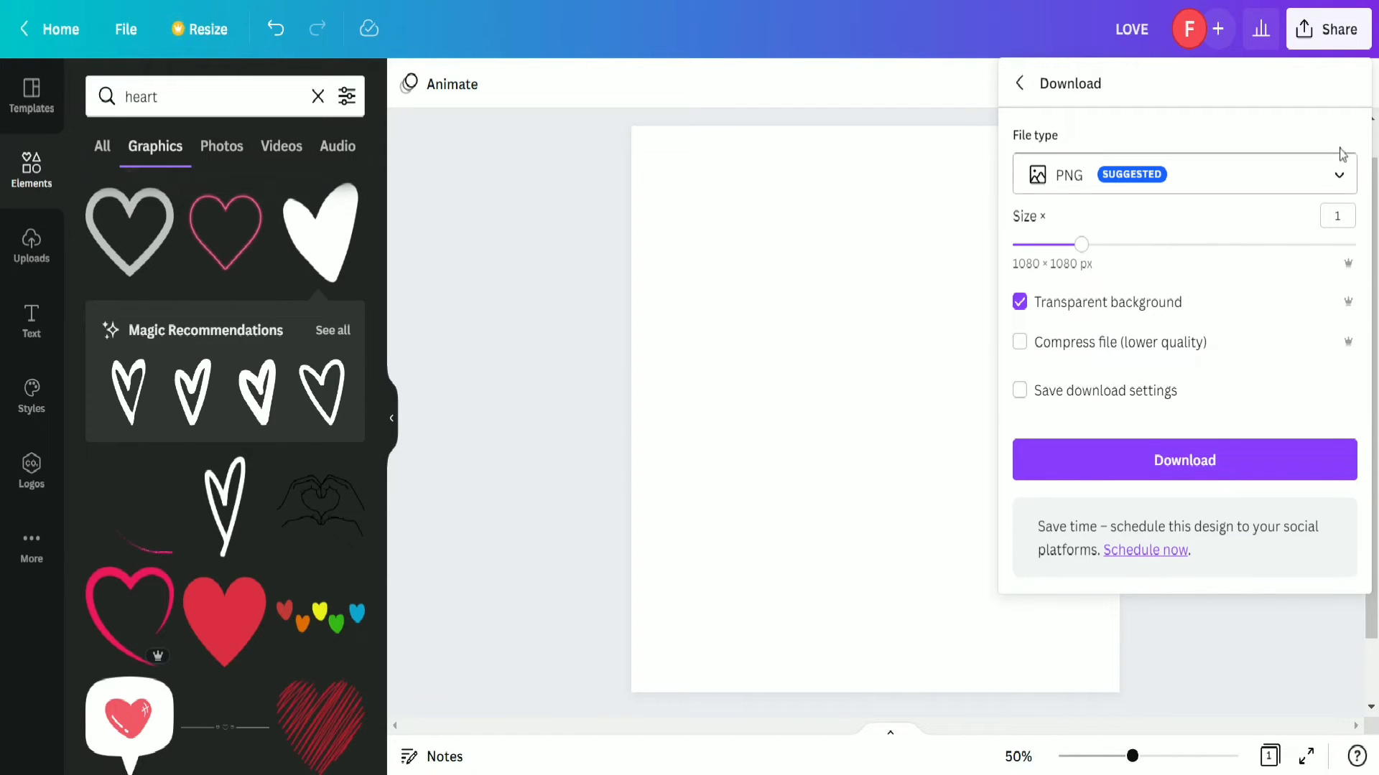
click(1271, 467)
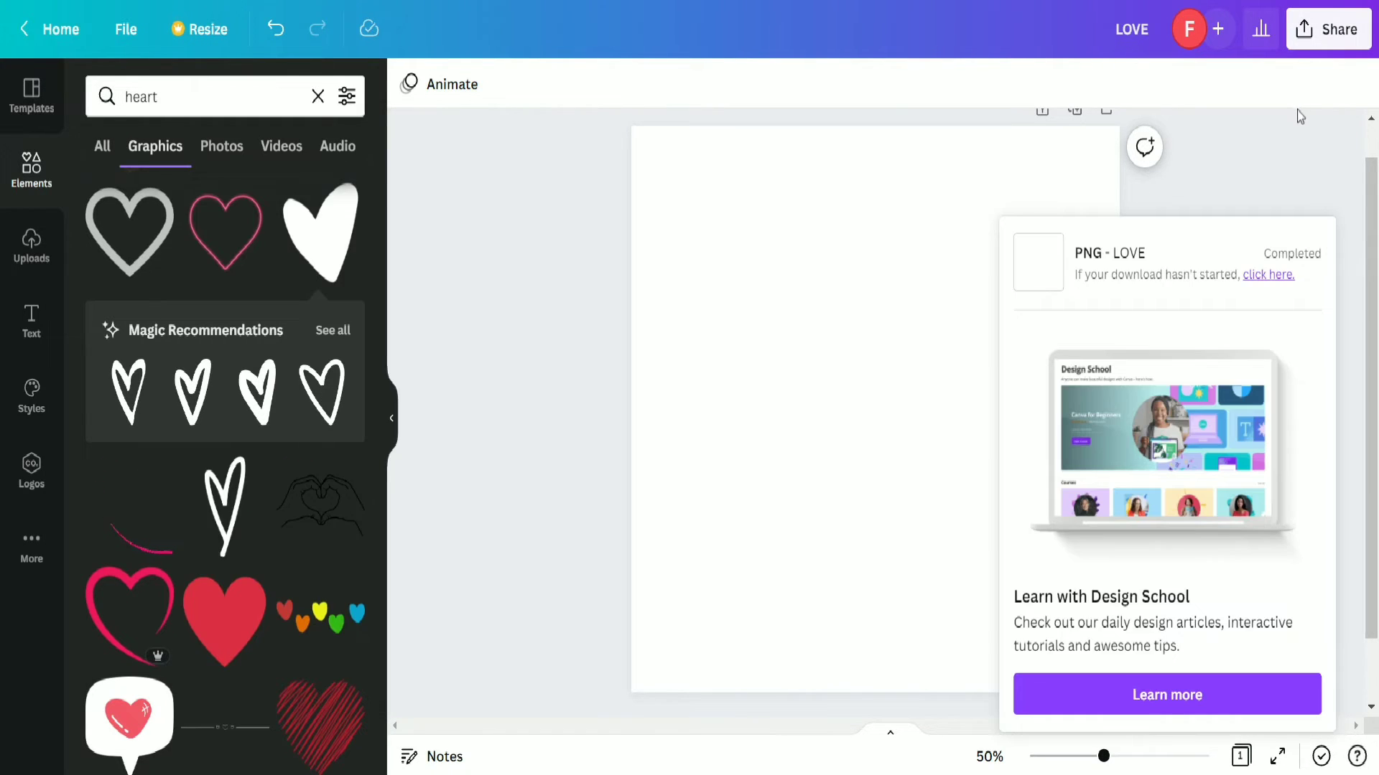
click(1276, 179)
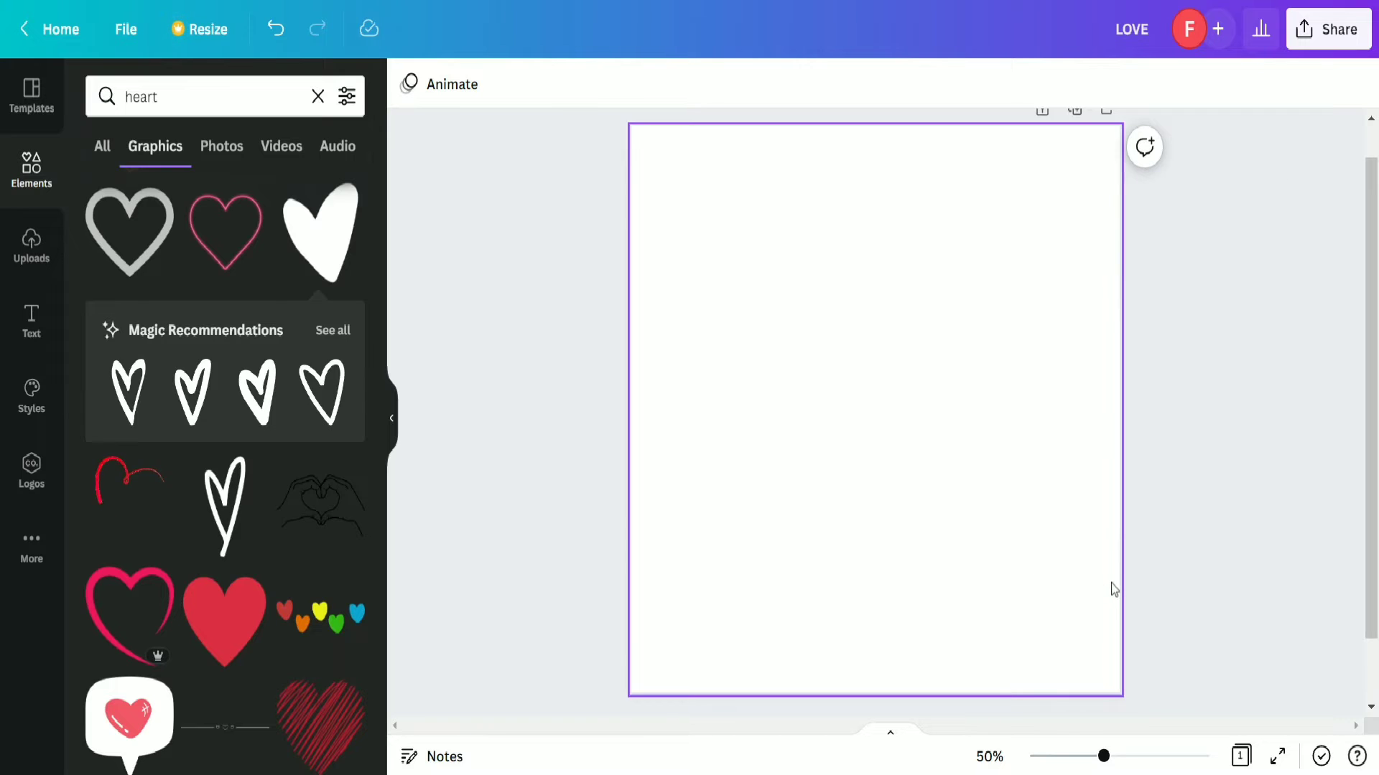
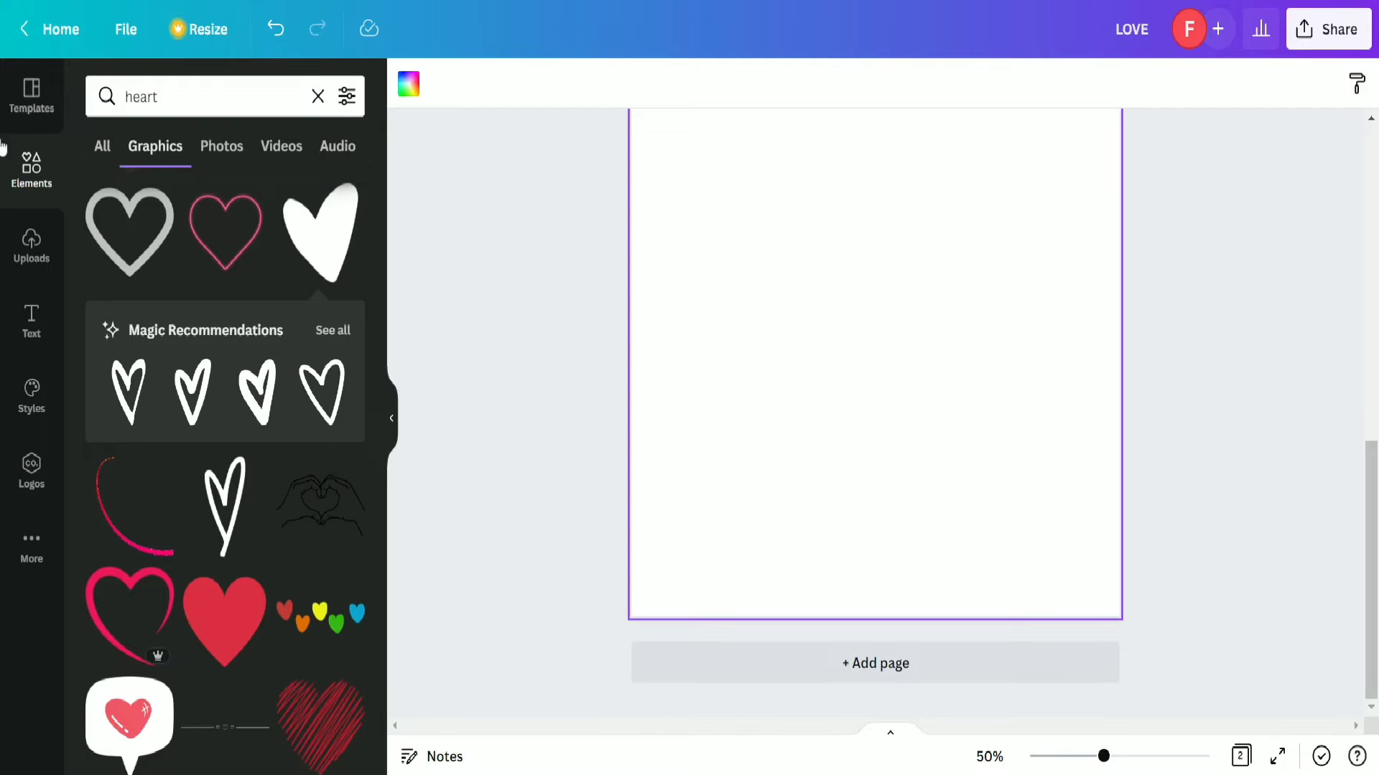
Upload the downloaded white "LOVE" PNG and insert it on the second page.
click(24, 255)
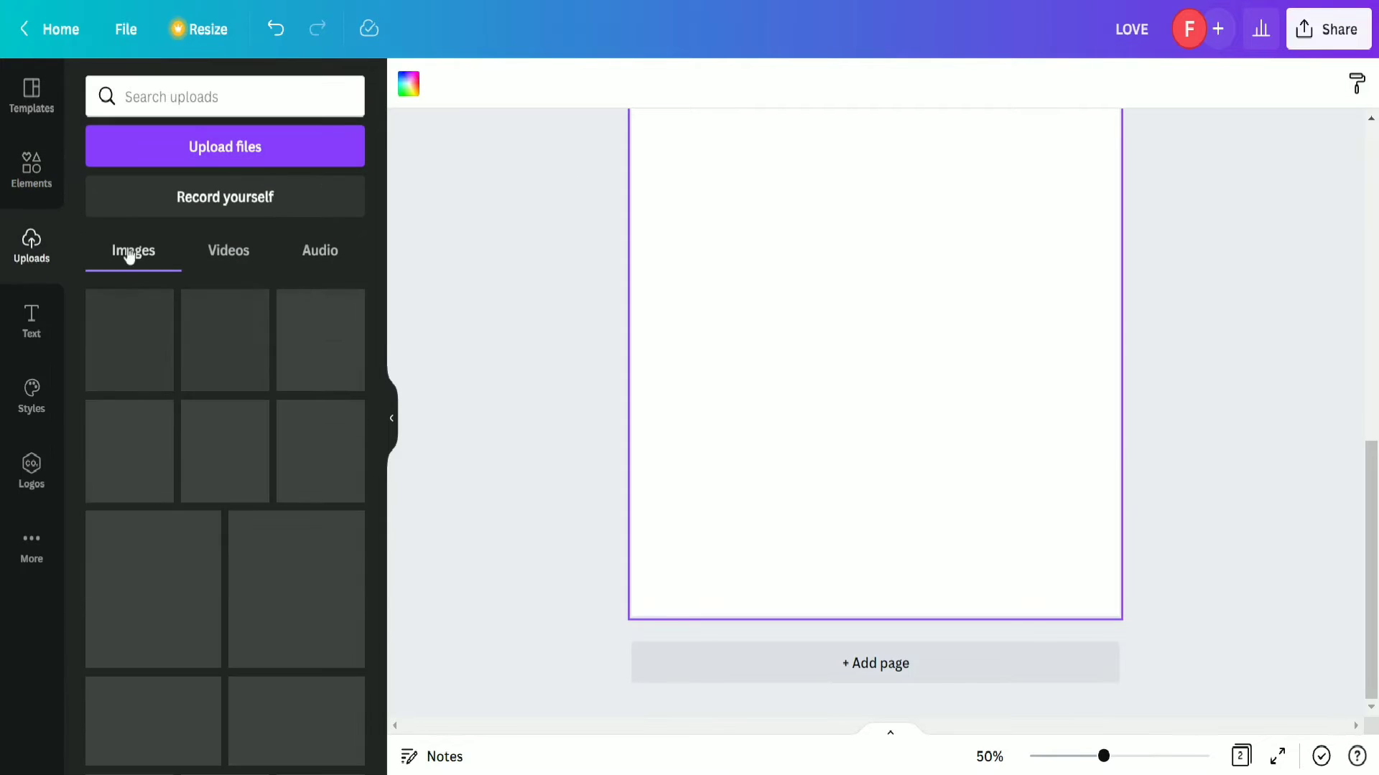
click(236, 147)
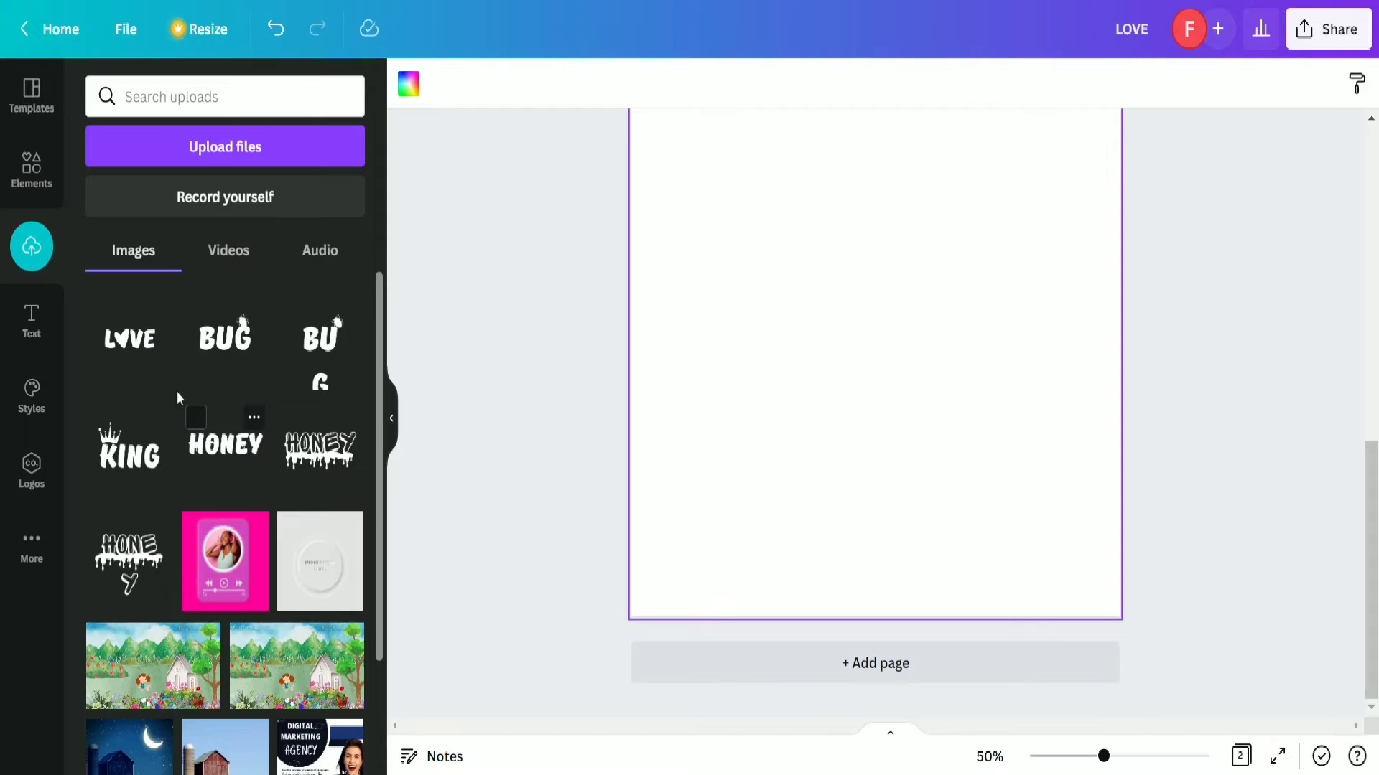
click(153, 349)
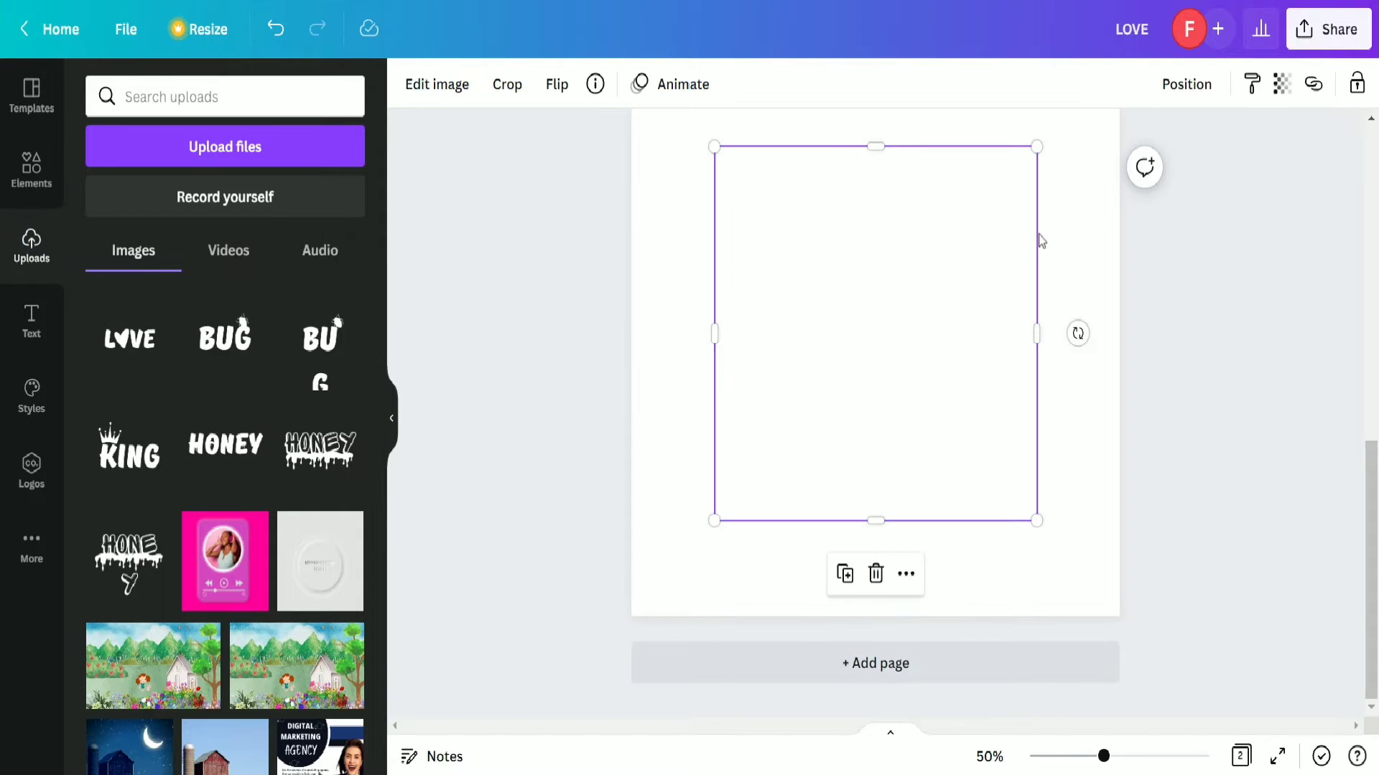
click(1191, 286)
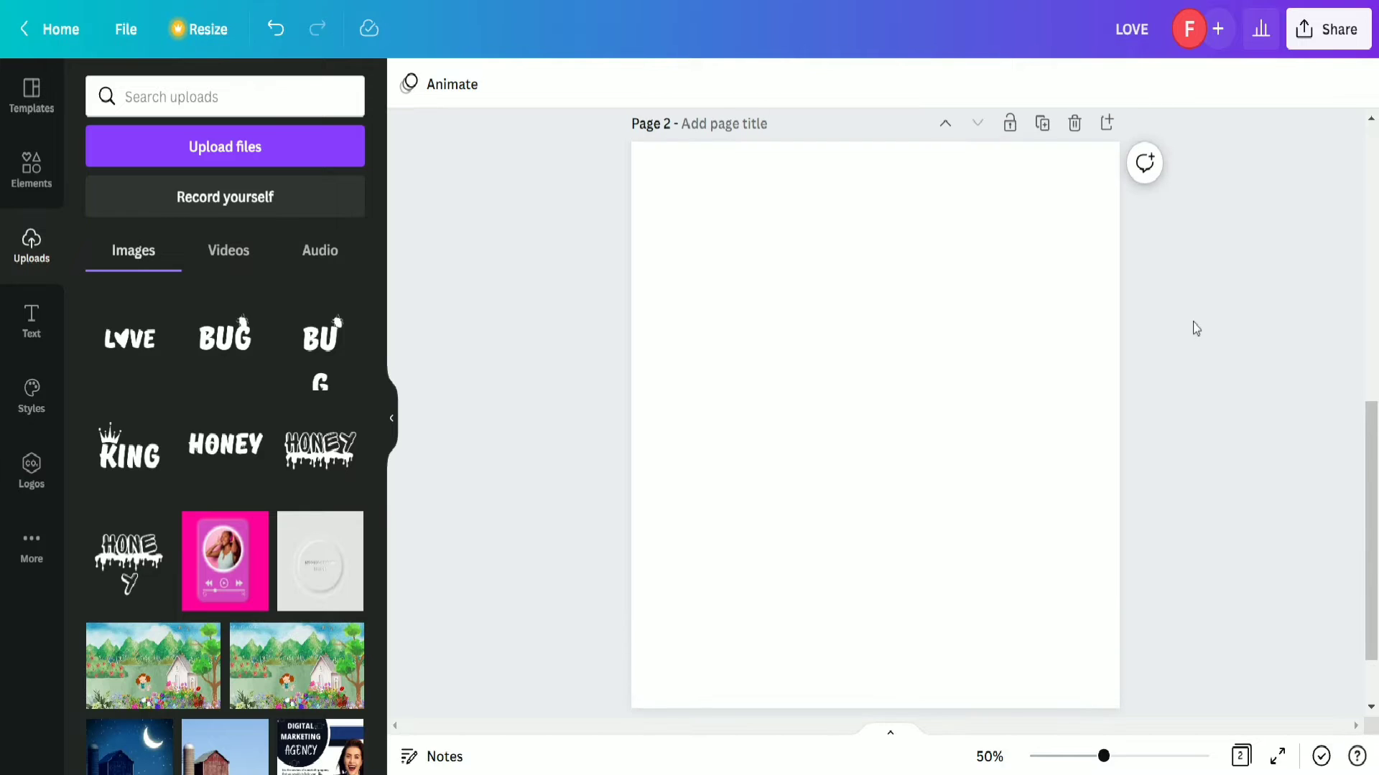
click(1090, 516)
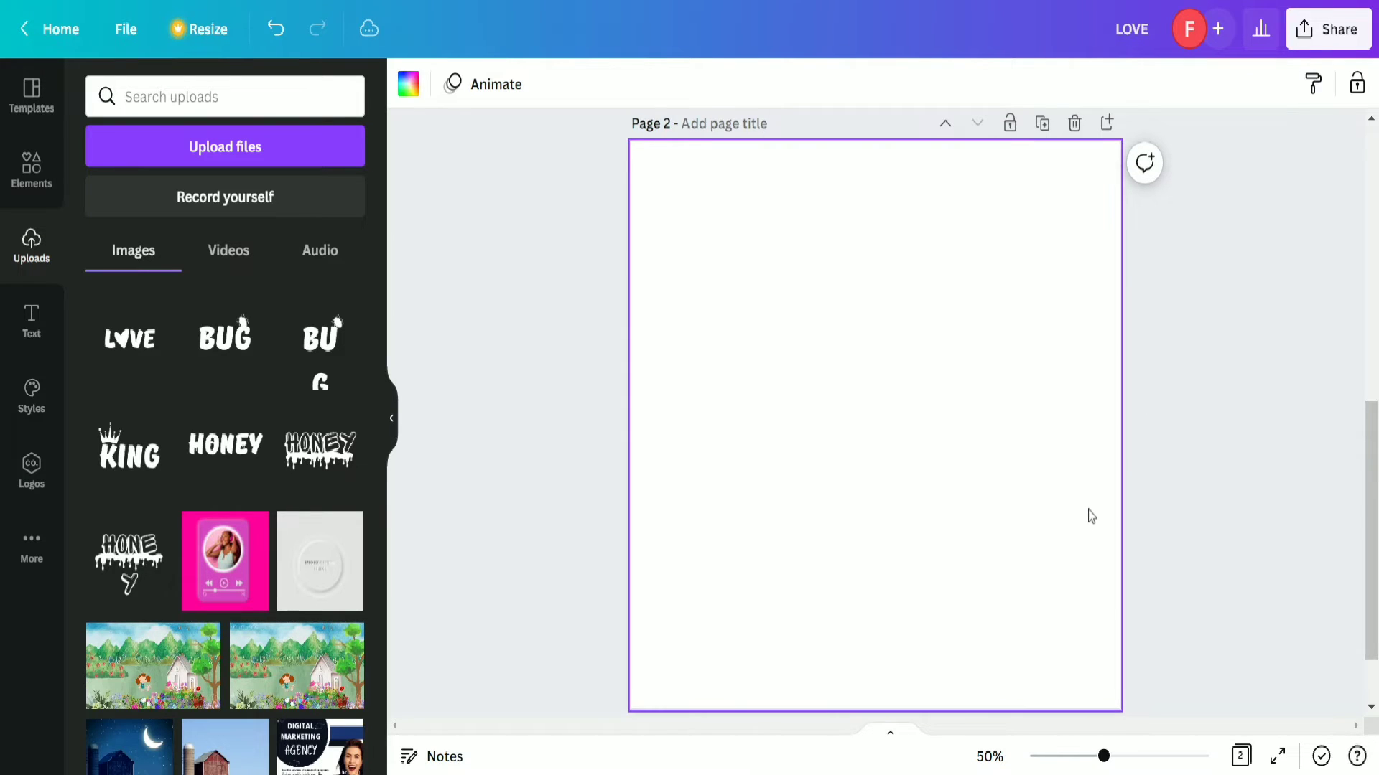
Search the elements library for "background" and show only photo results.
click(29, 170)
click(199, 109)
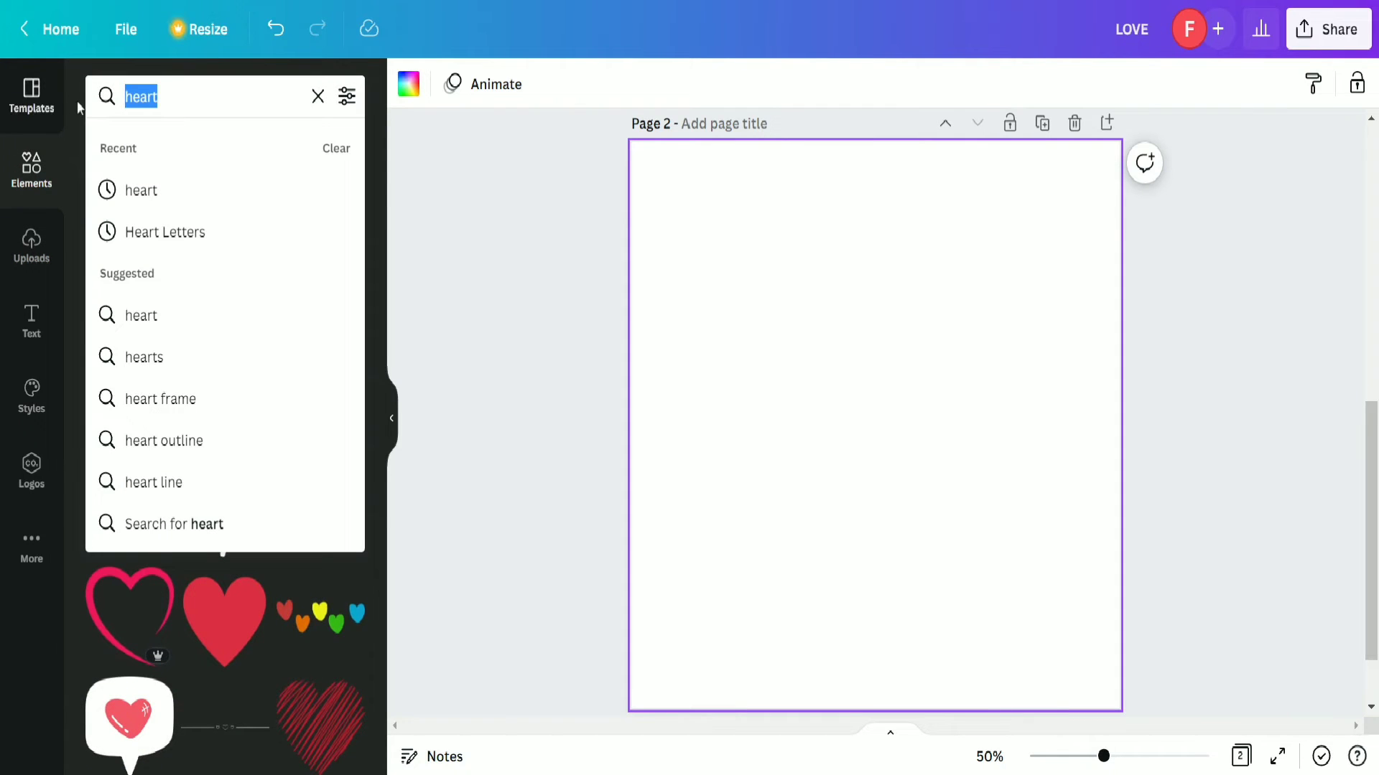
key(BackSpace)
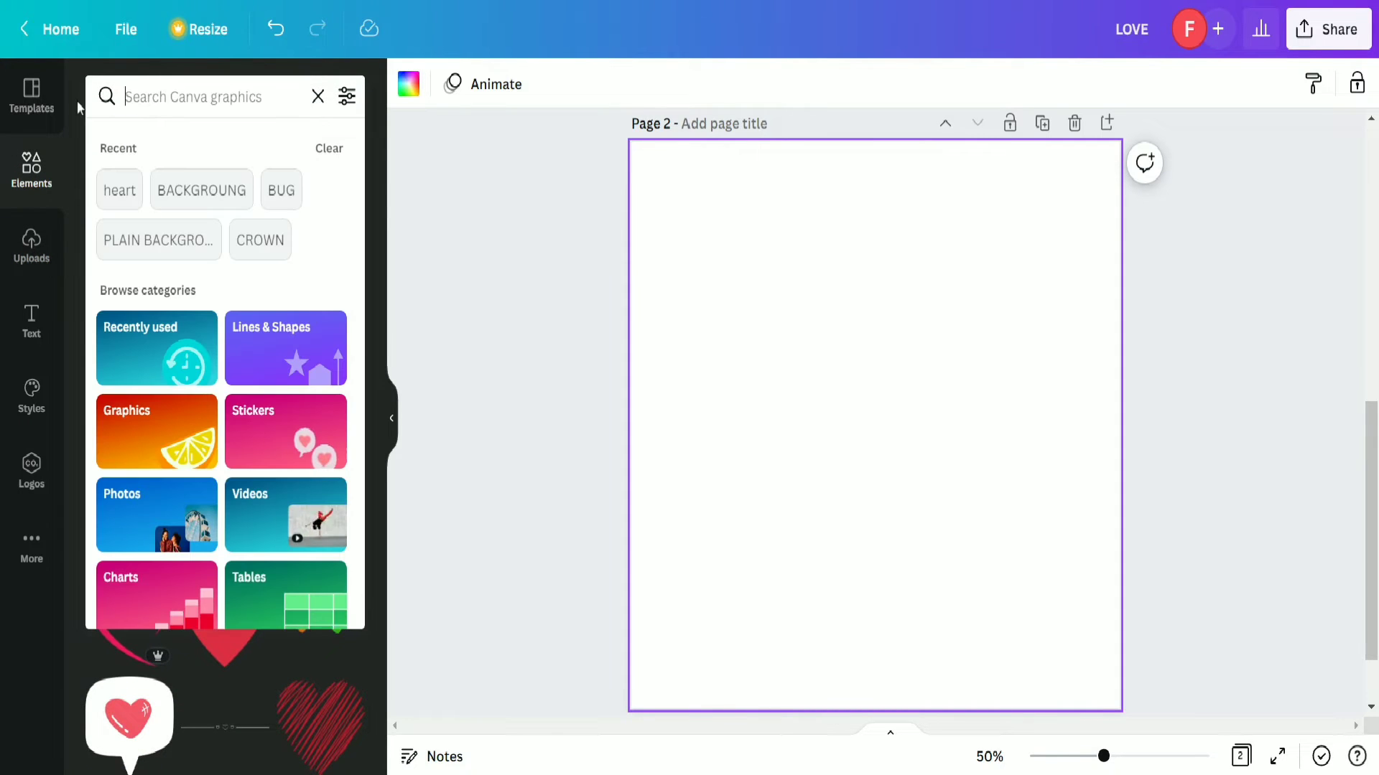
text(backg)
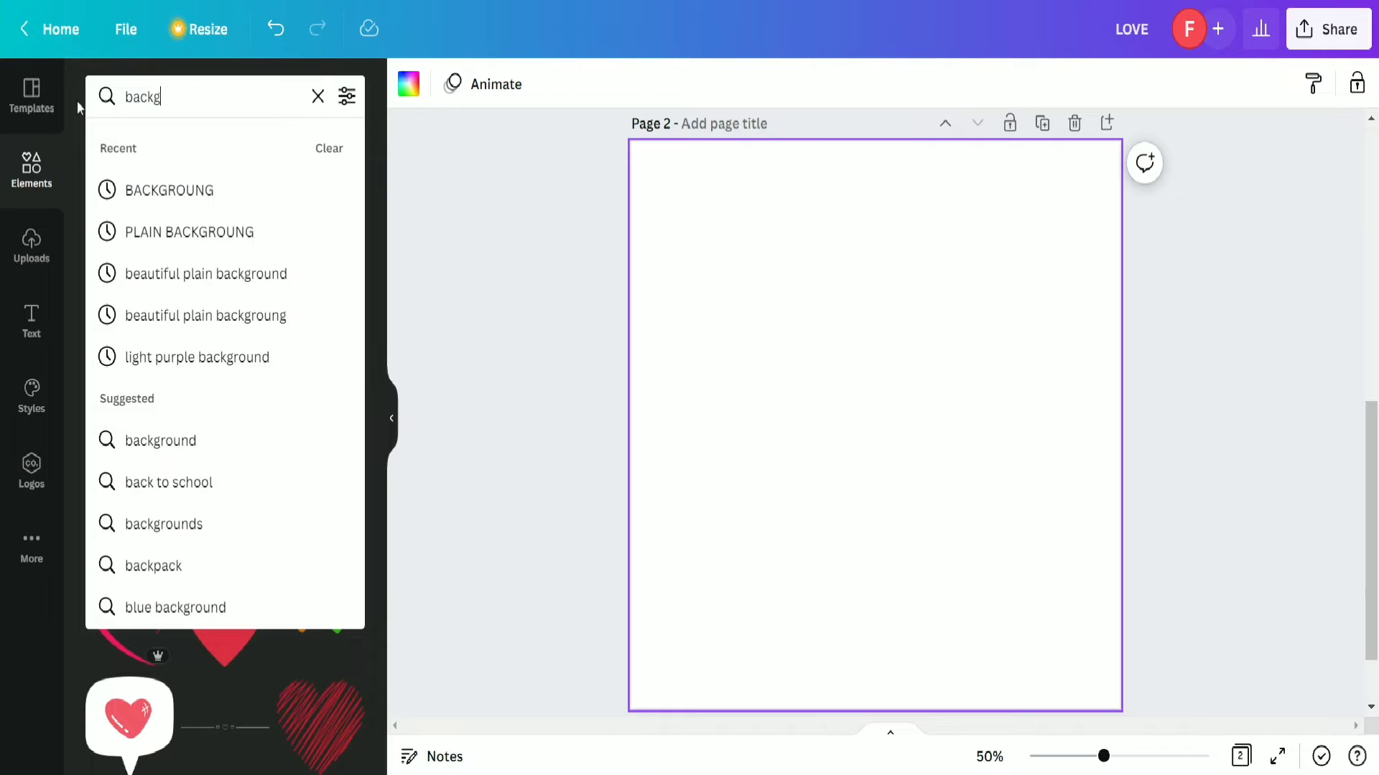
text(round)
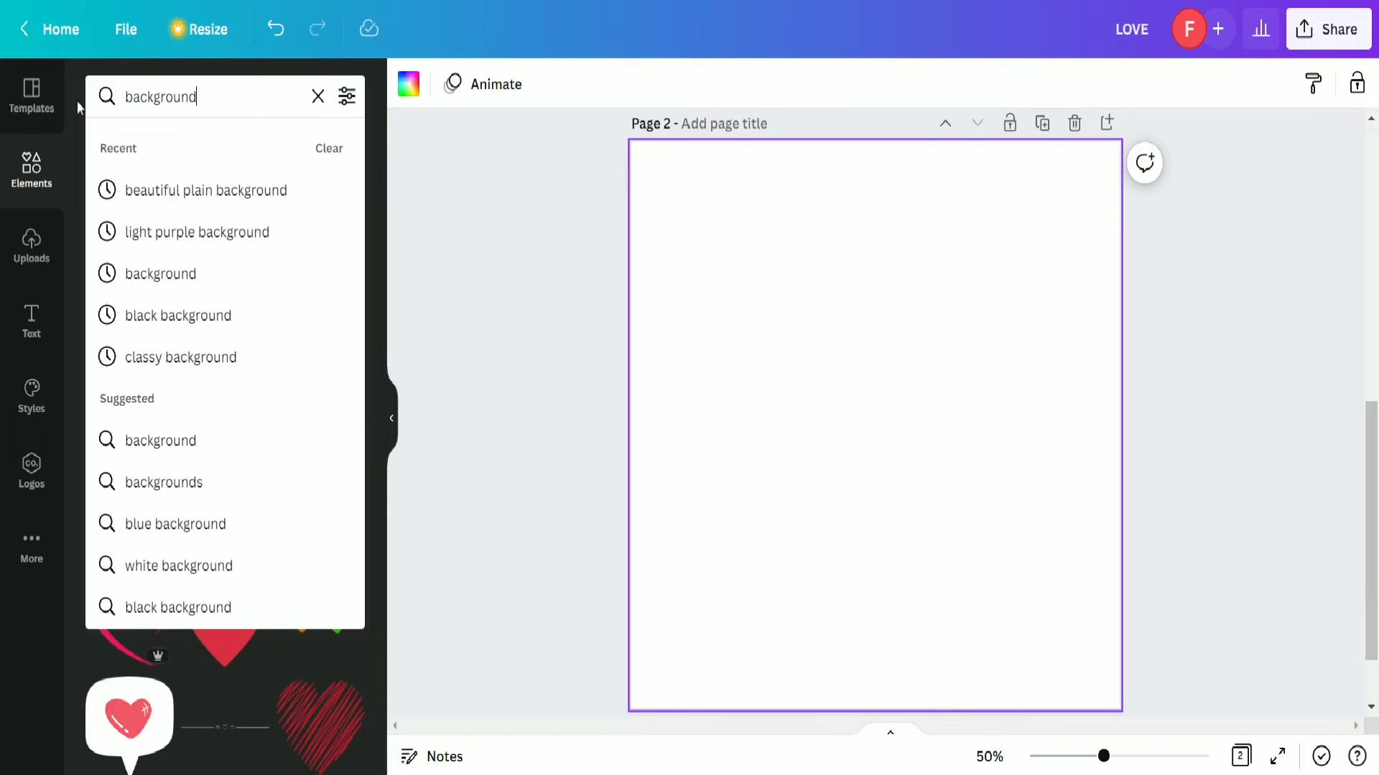
key(Return)
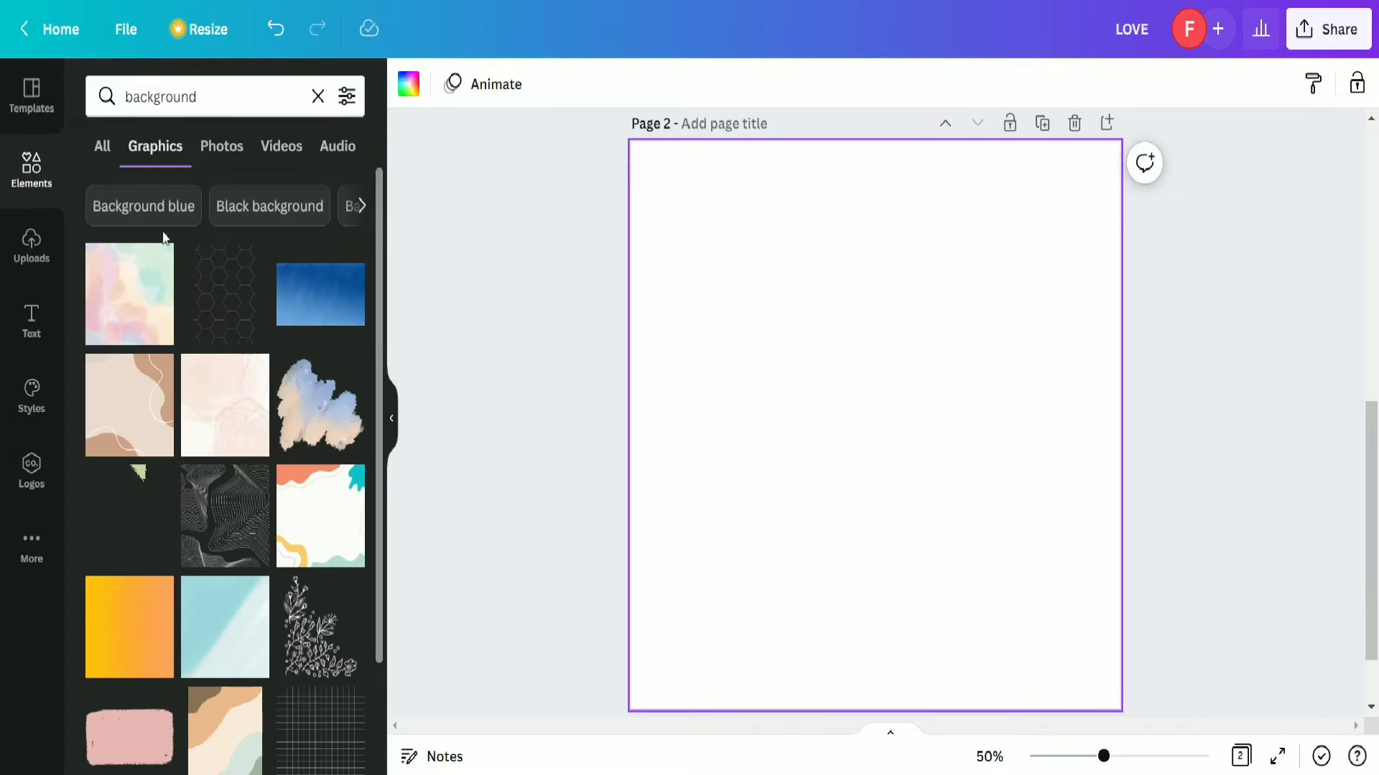
scroll(227, 510, down, 3)
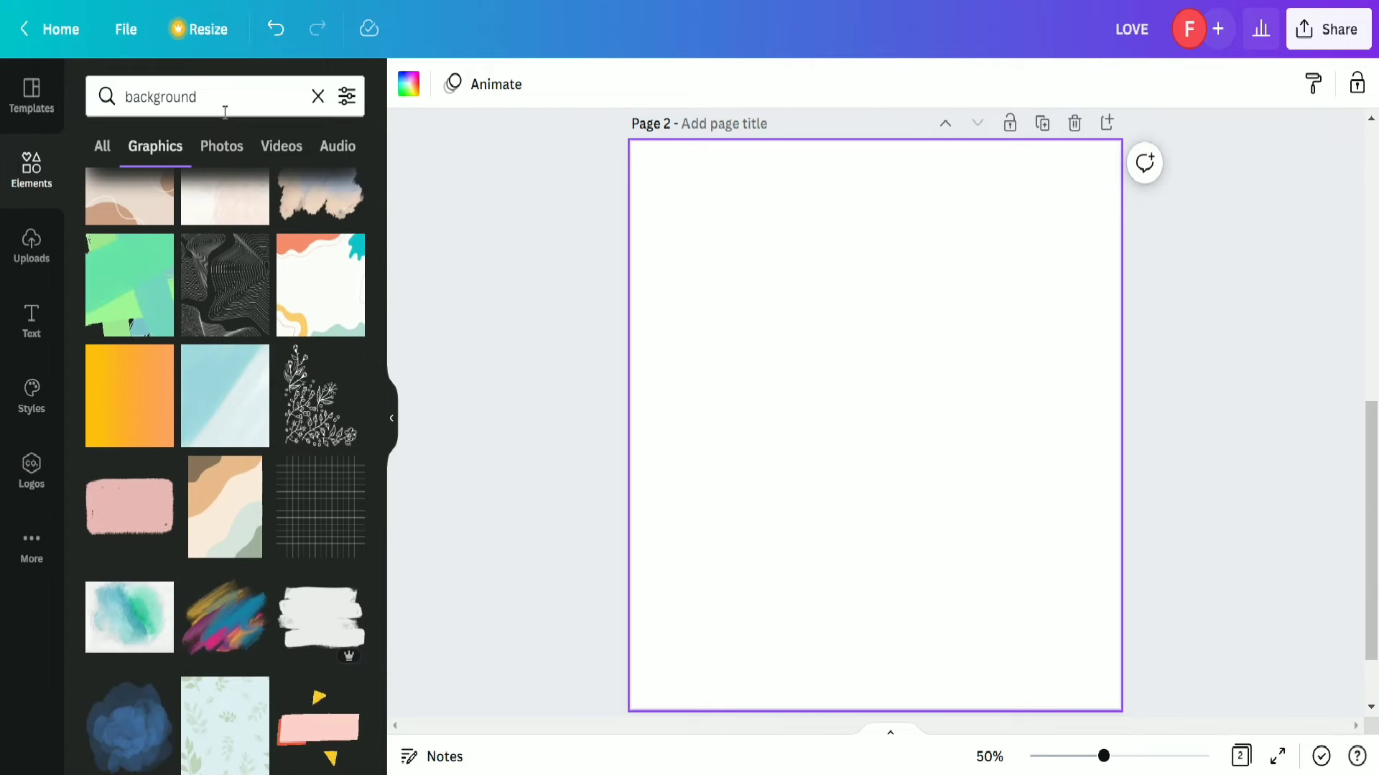
click(221, 147)
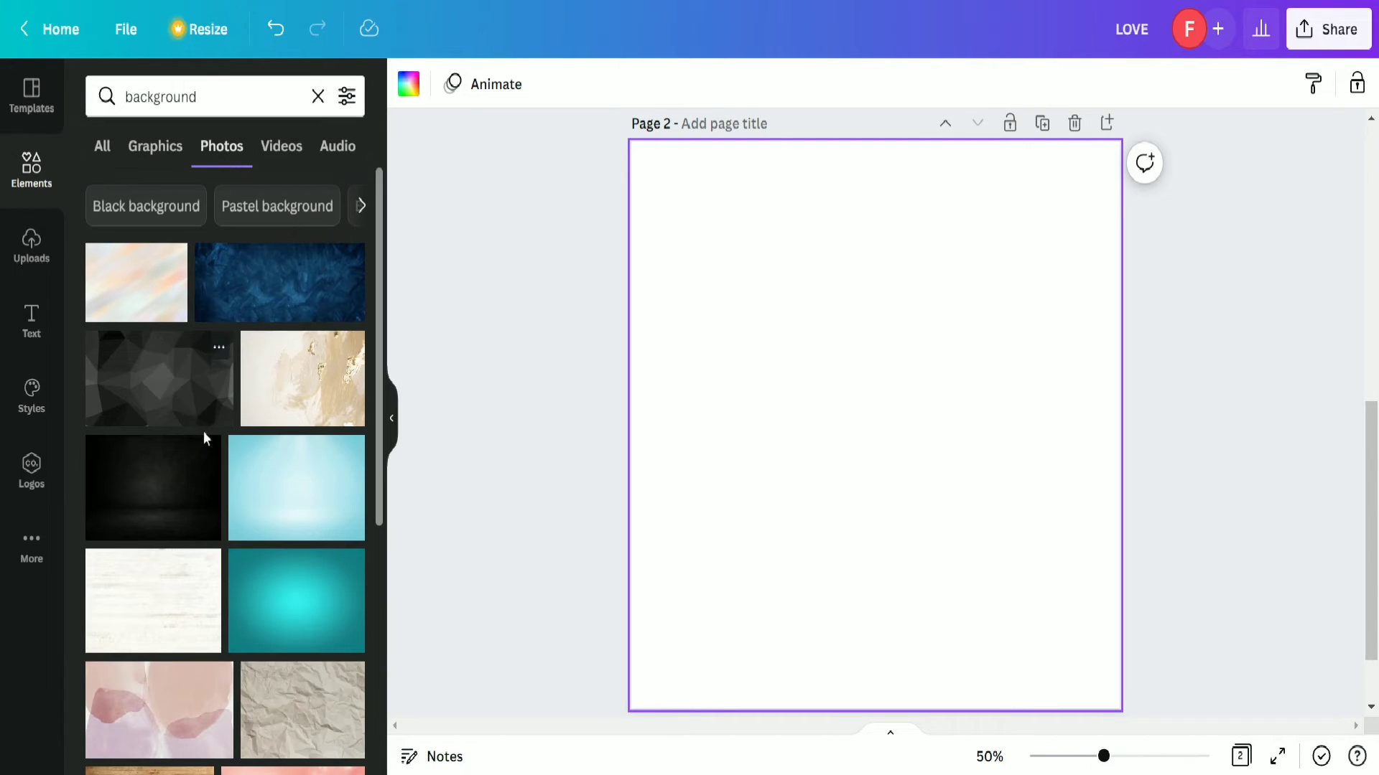
Insert the blurred blue-sky and sand photo from the background results on page 2.
scroll(194, 431, down, 10)
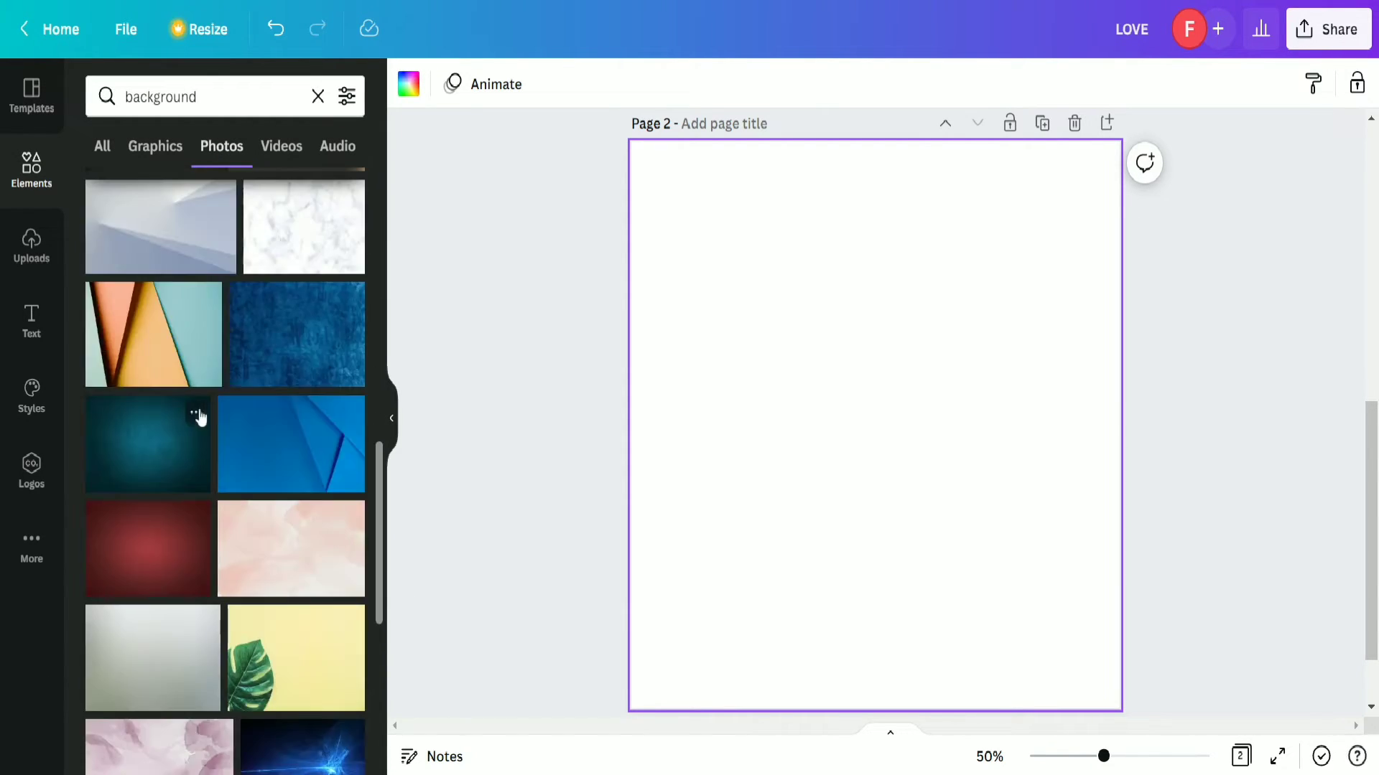
scroll(203, 416, up, 4)
scroll(201, 422, down, 7)
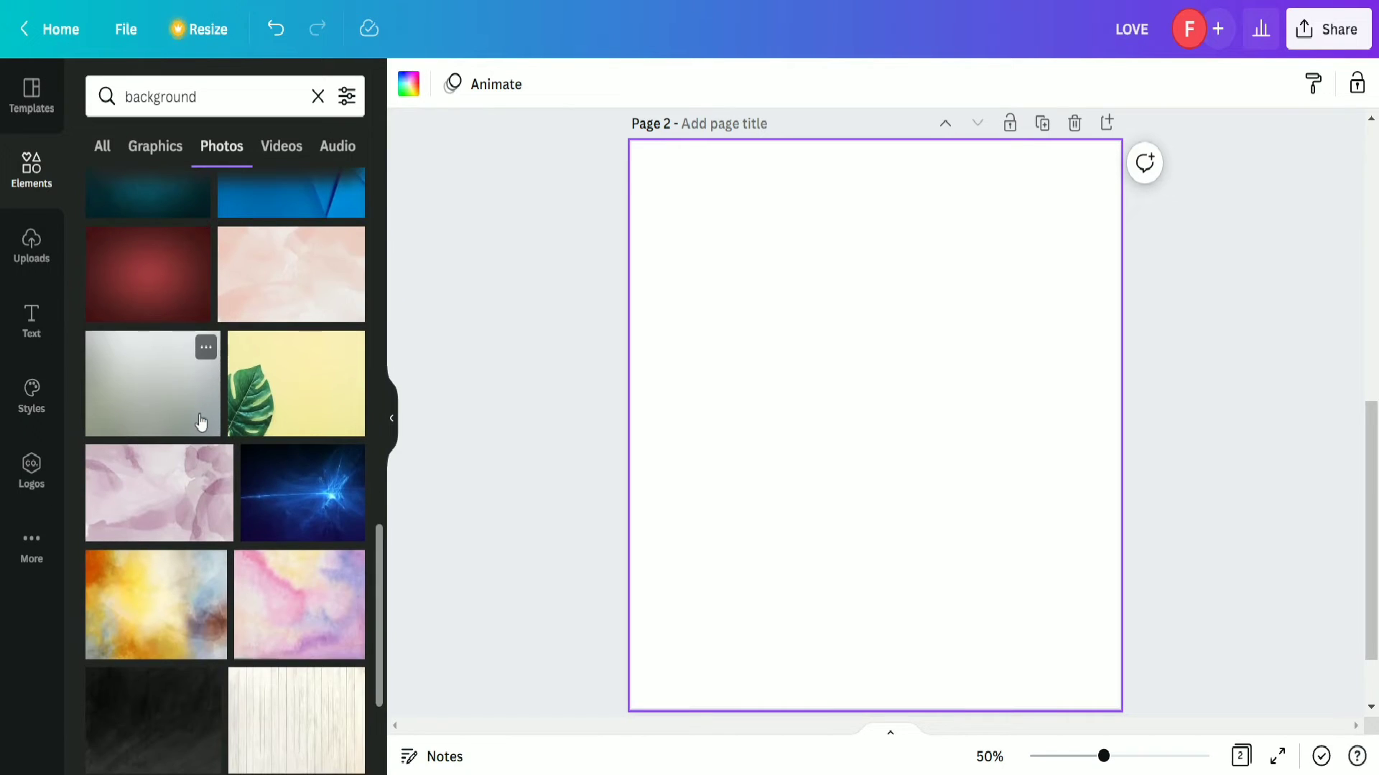
scroll(203, 420, down, 5)
click(277, 546)
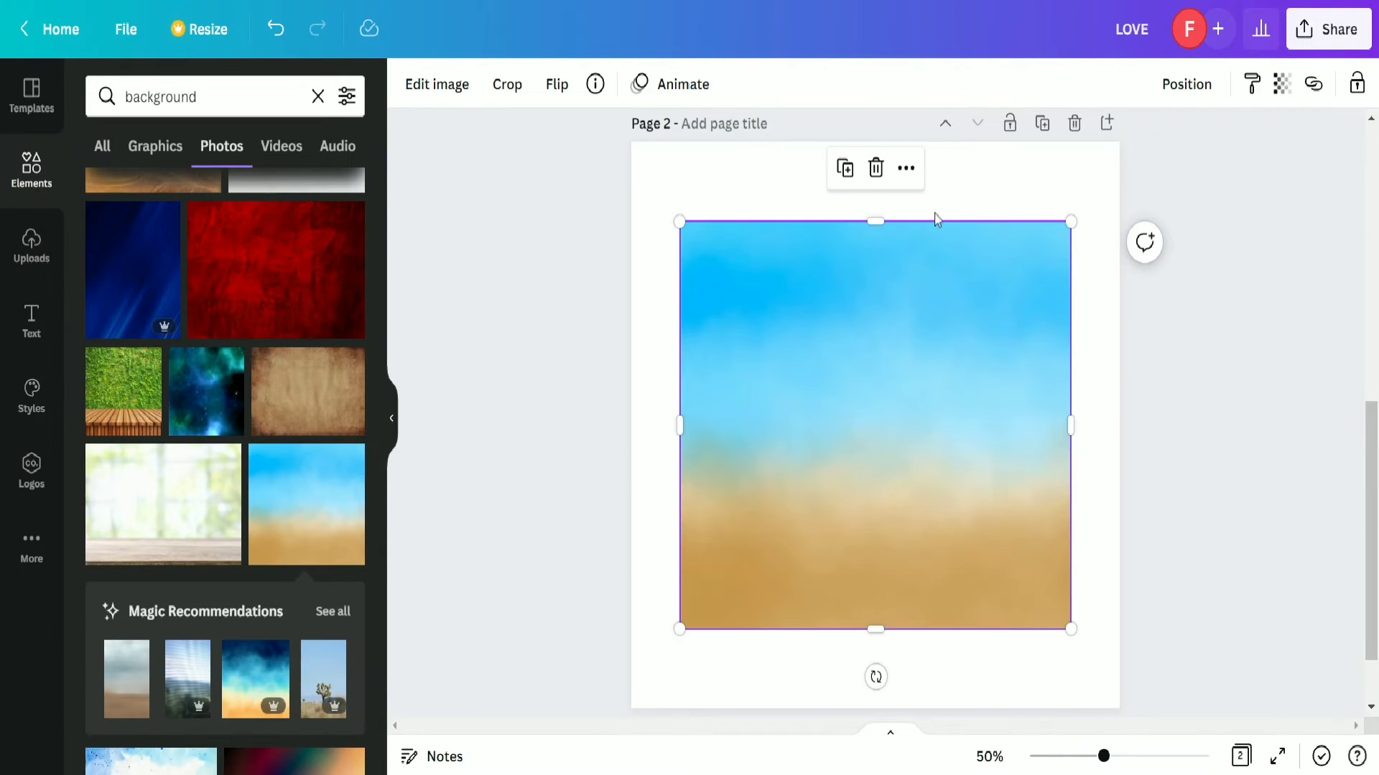
Stretch the sky-and-sand photo towards the page edges and set it as the background of page 2.
drag(876, 221, 874, 143)
drag(1073, 384, 1108, 456)
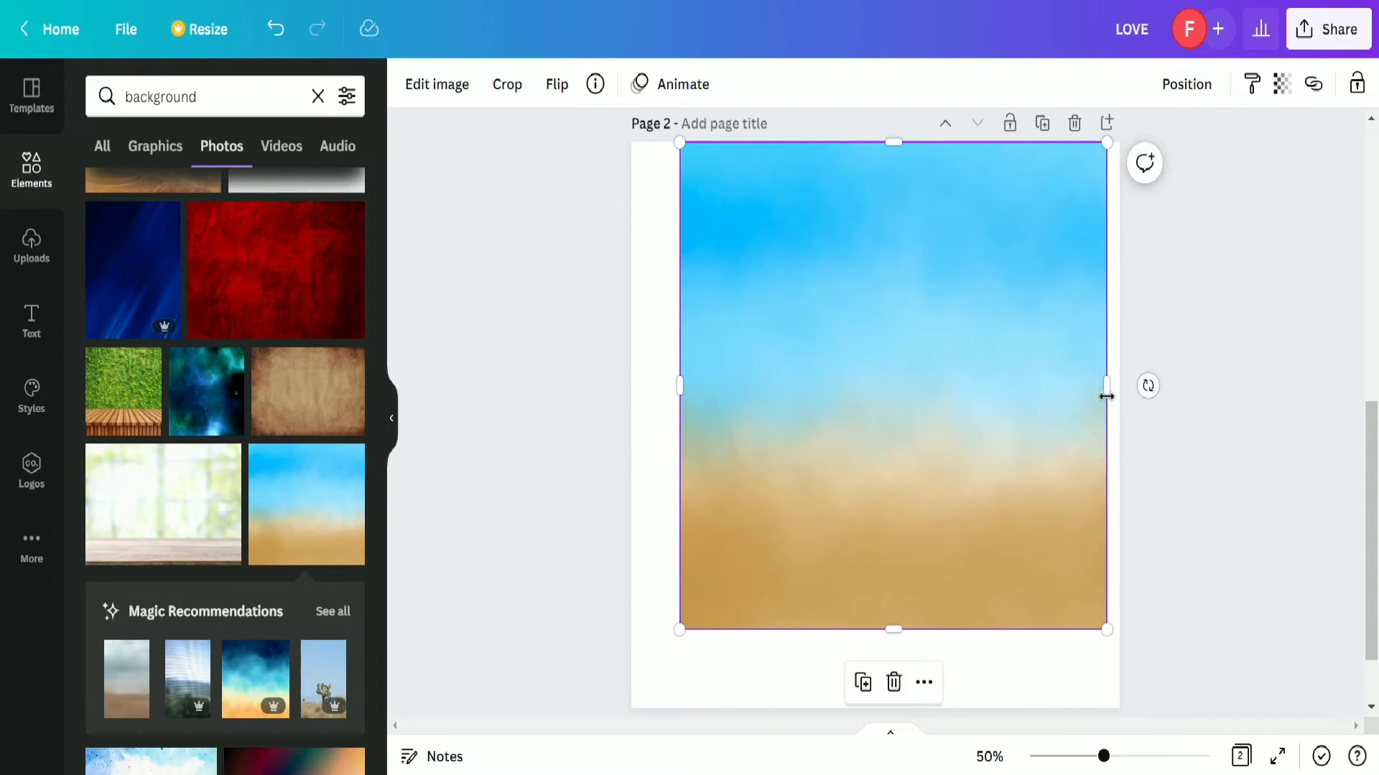
drag(1106, 384, 1118, 385)
right_click(863, 430)
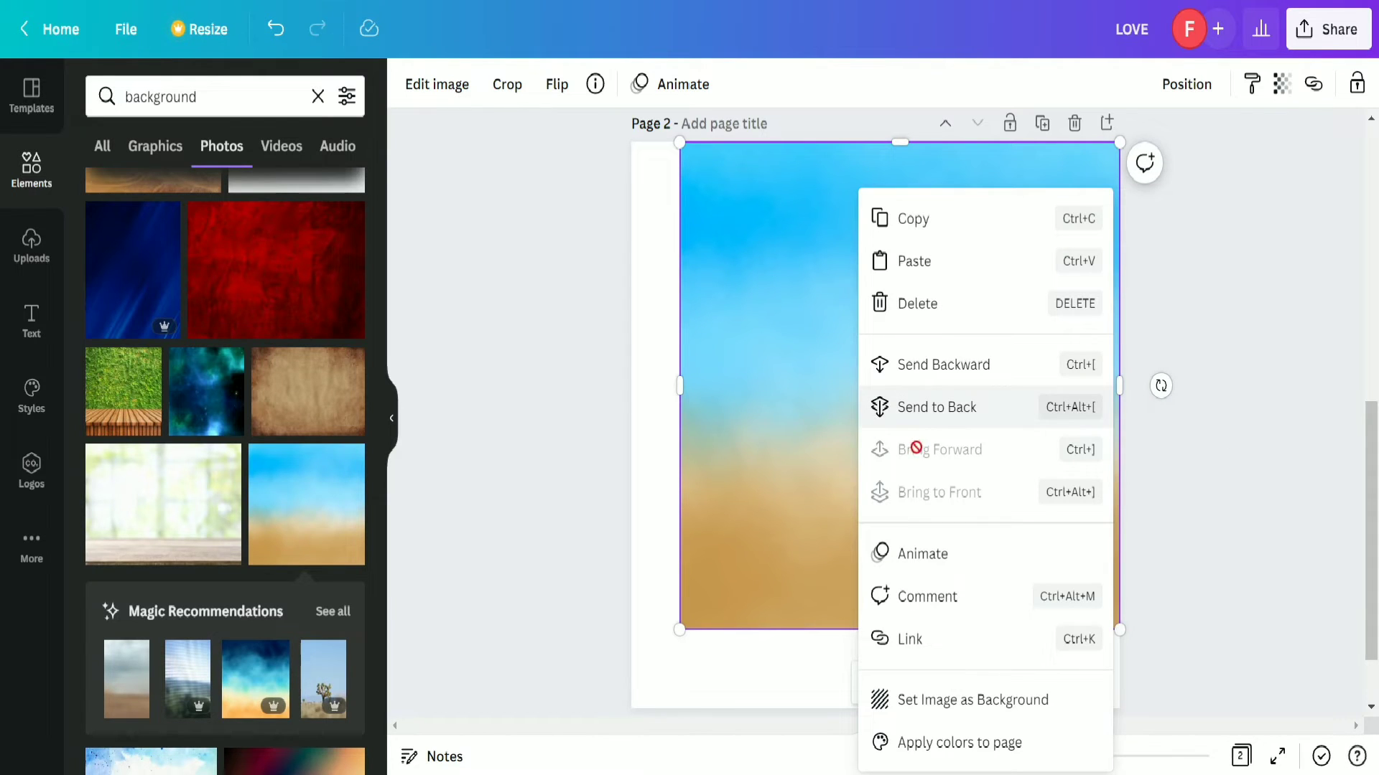
click(969, 708)
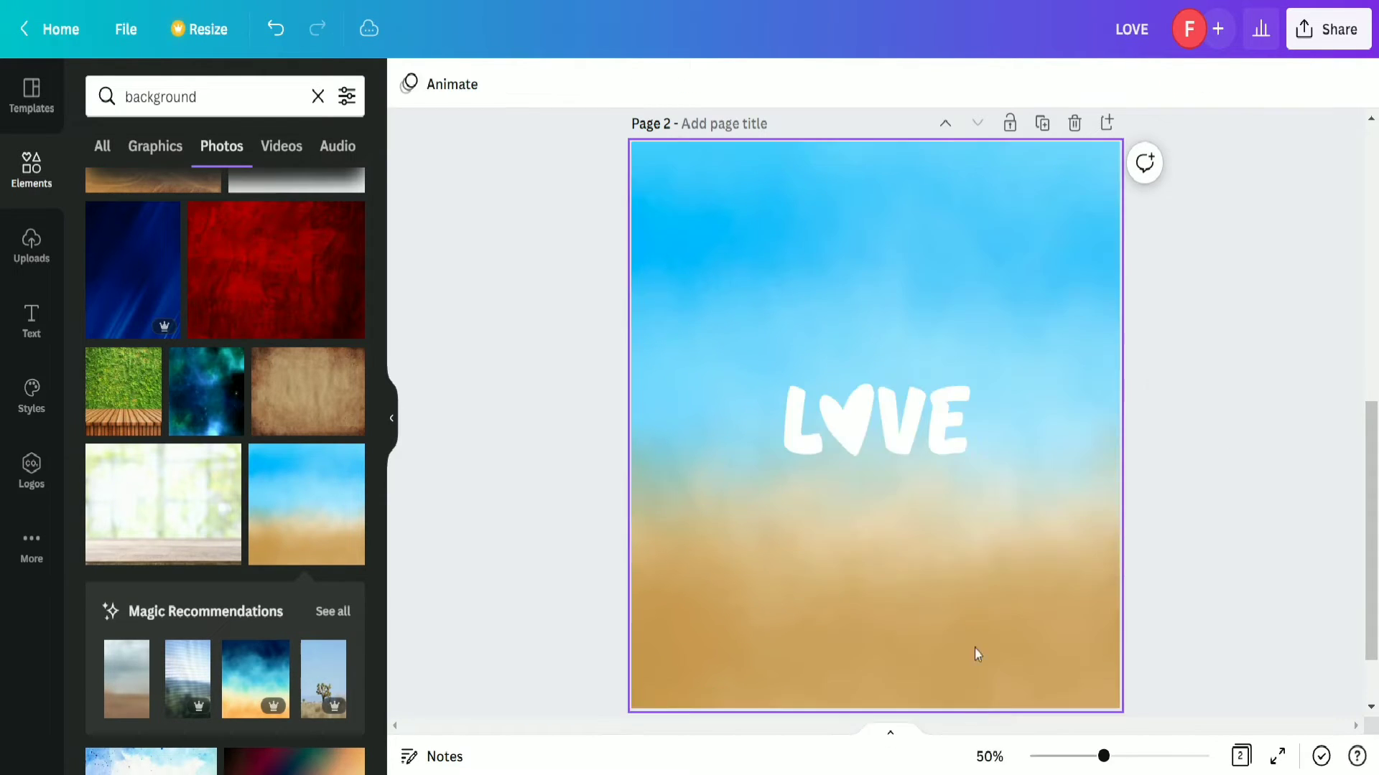
Crop the empty margins on all four sides of the "LOVE" image so its frame fits closely around the lettering.
click(892, 425)
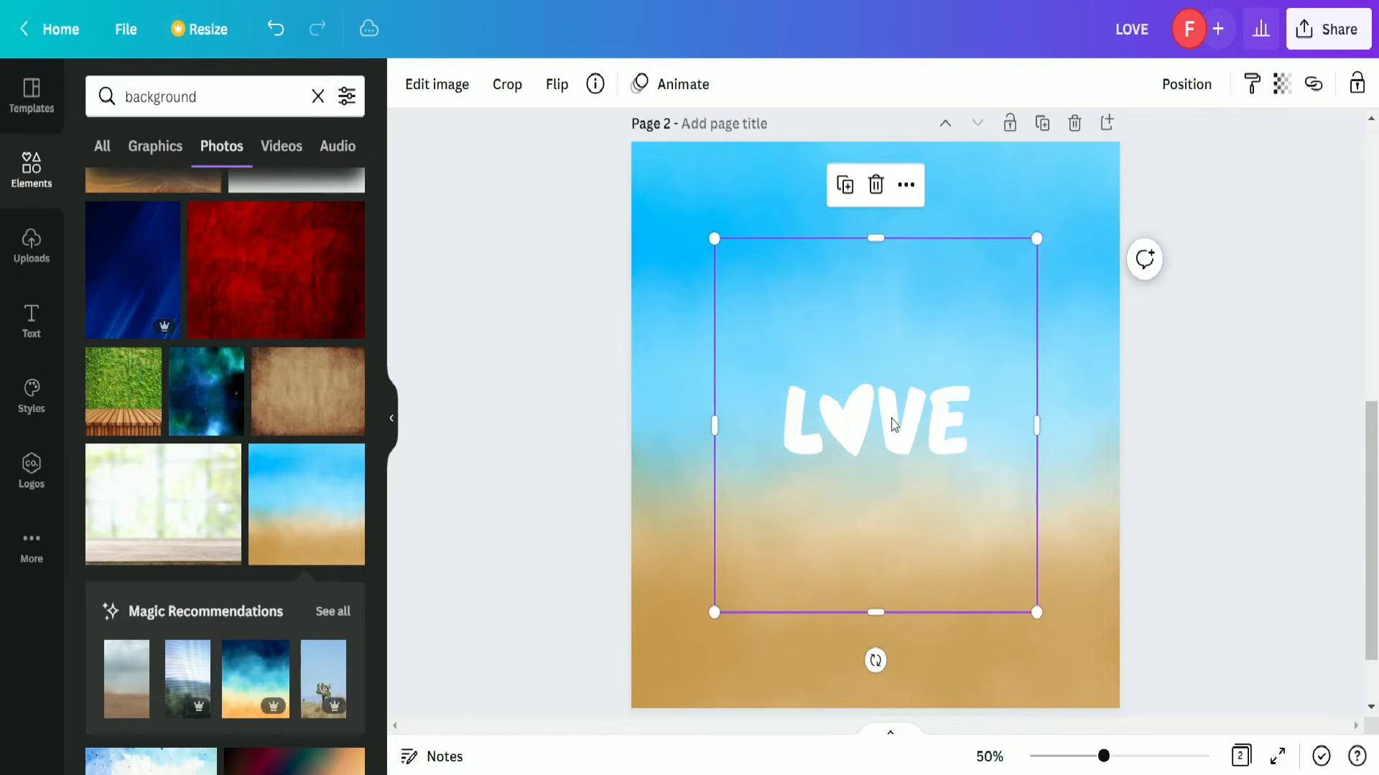
drag(874, 238, 877, 352)
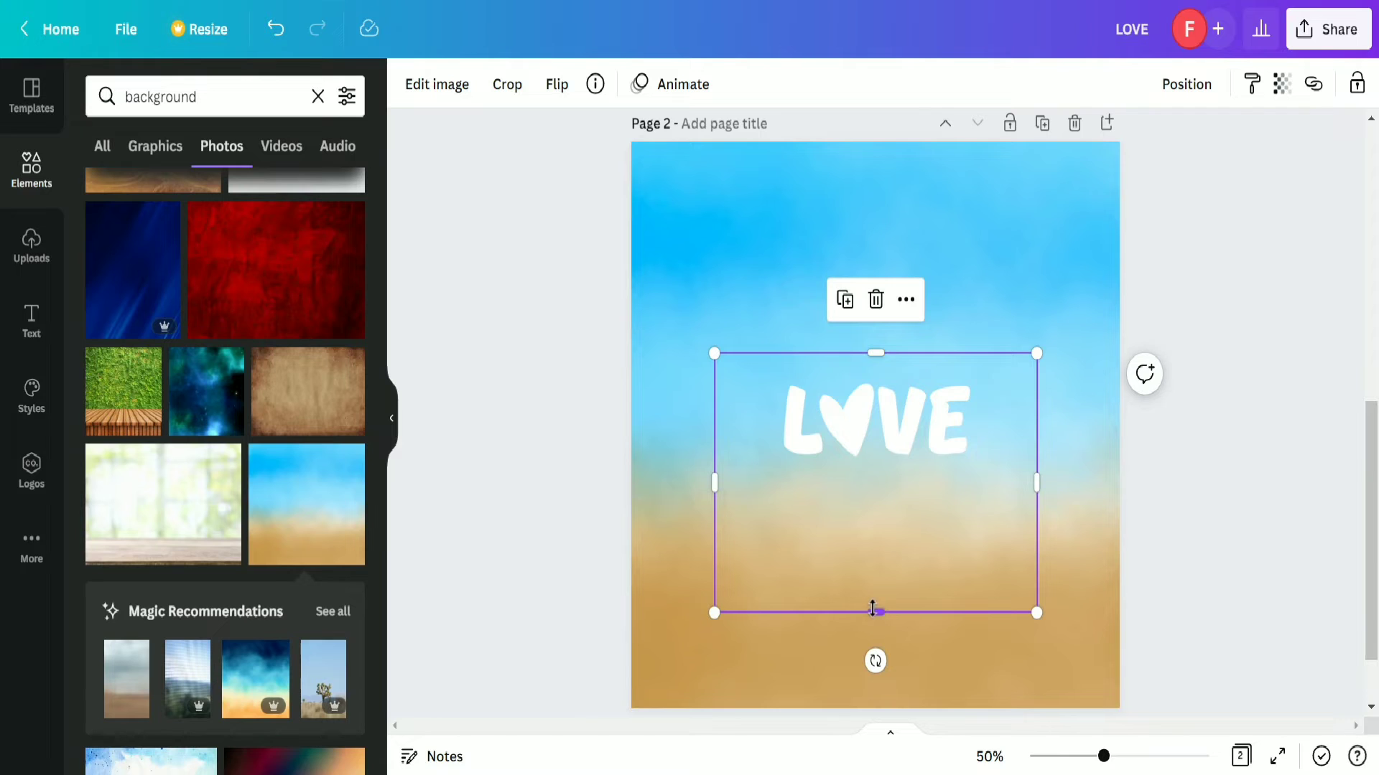
drag(867, 555, 876, 490)
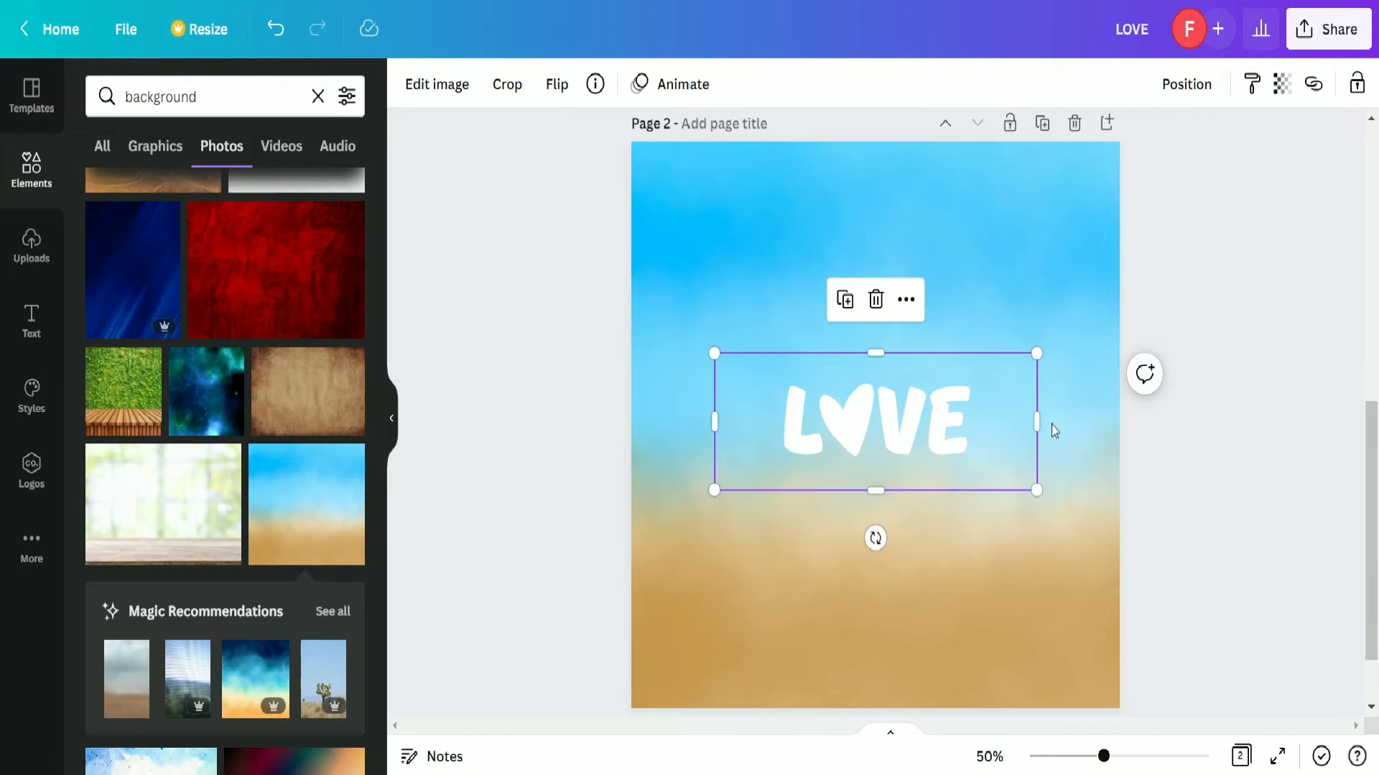
drag(1027, 421, 979, 423)
drag(710, 426, 768, 445)
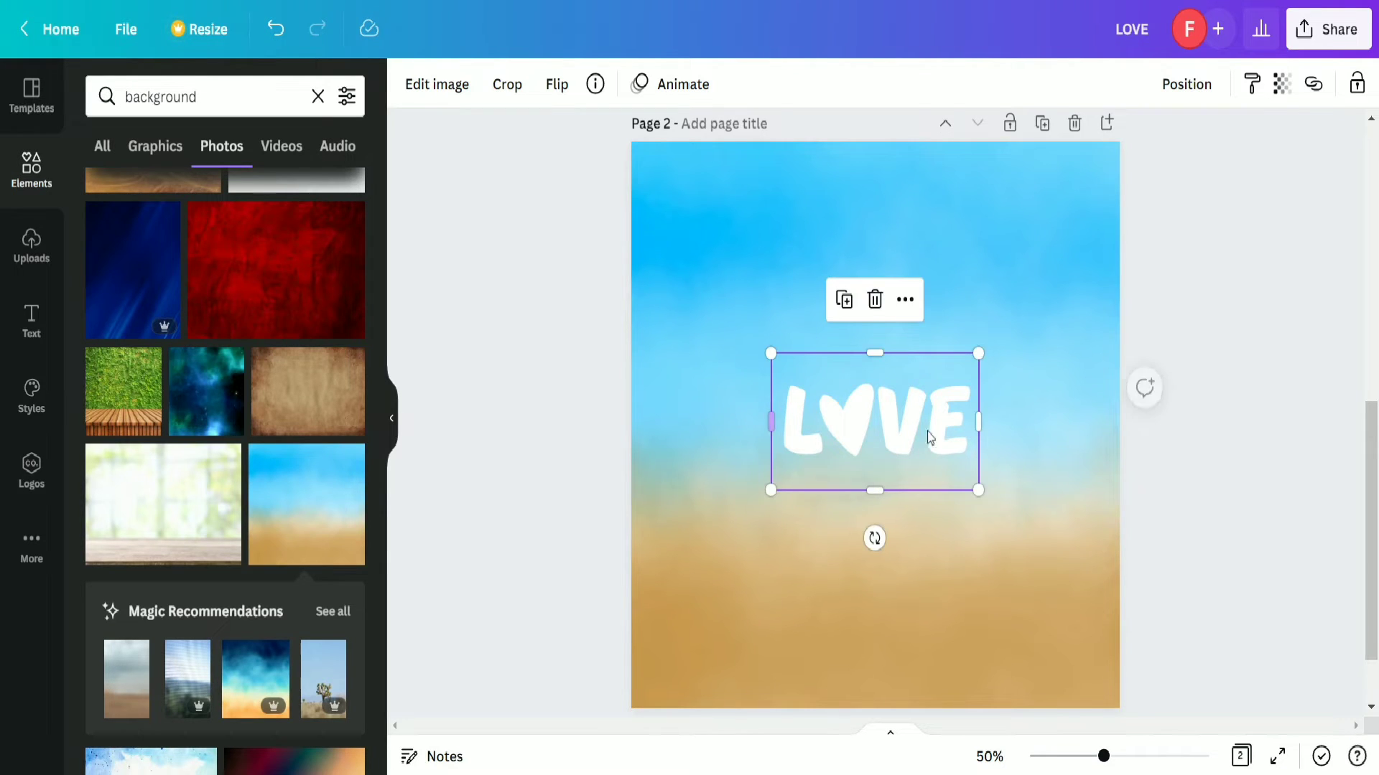
Enlarge the cropped "LOVE" image proportionally and recentre it on the page.
drag(982, 350, 1050, 302)
drag(956, 387, 925, 402)
click(1207, 474)
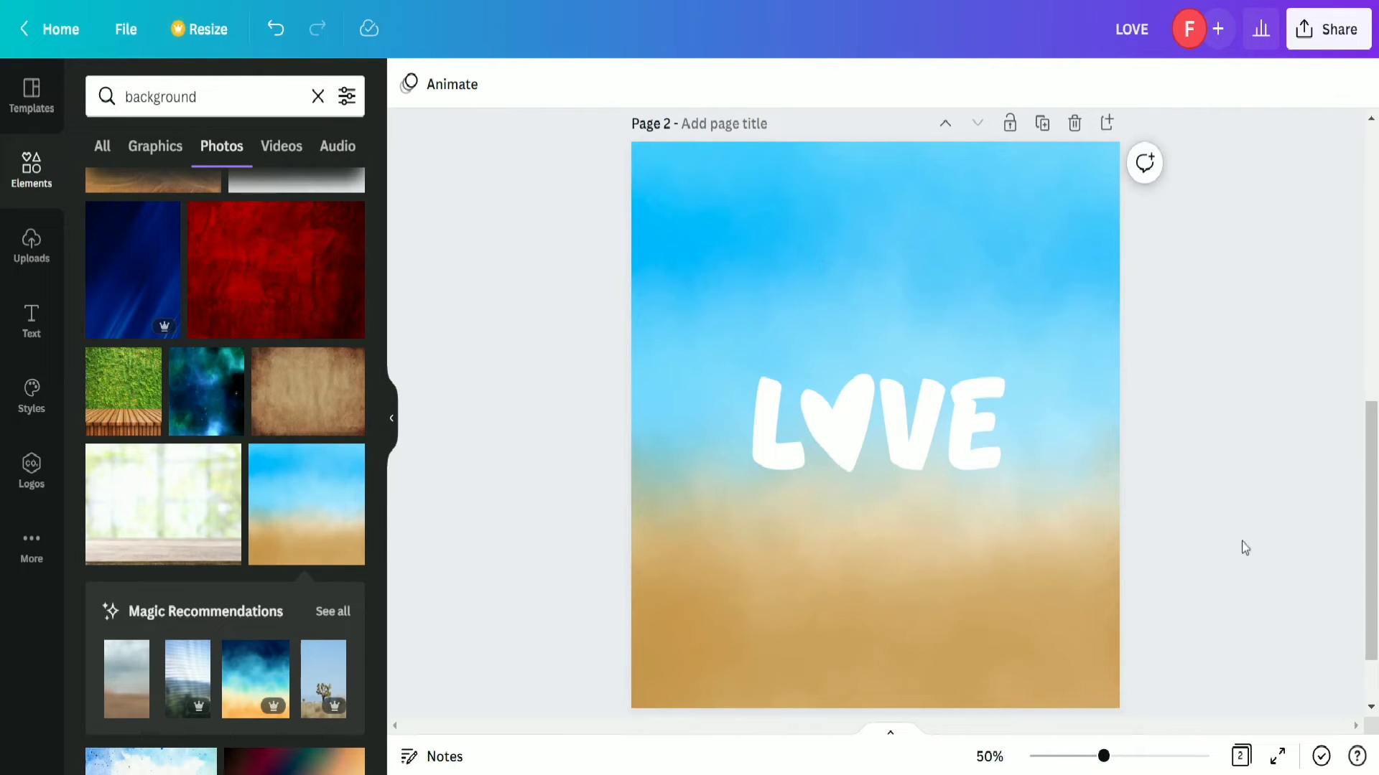
Search the photo library for "pink gradient".
drag(248, 94, 95, 78)
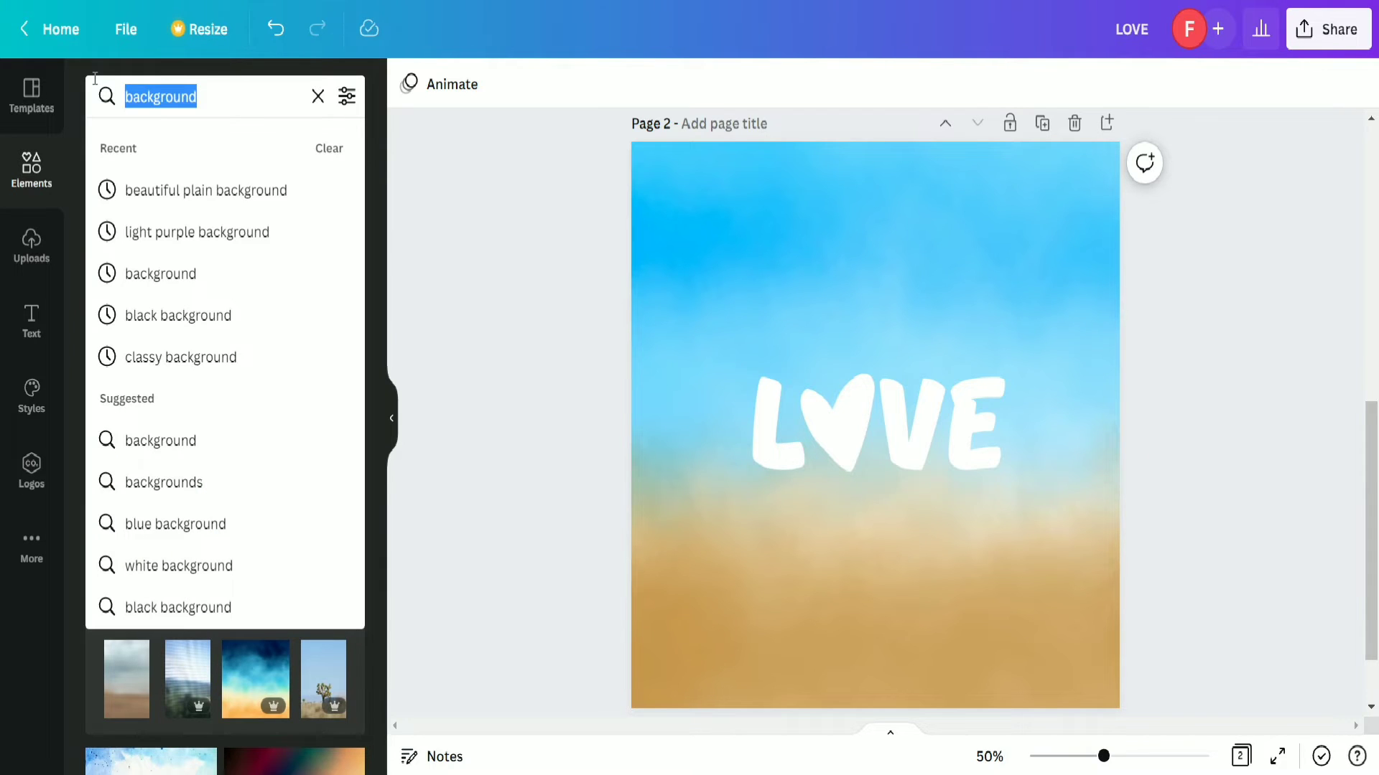
key(BackSpace)
text(pink gradient)
key(Return)
Replace the sky-and-sand background of page 2 with the photo fading sideways from deep pink to coral pink.
scroll(307, 495, down, 3)
scroll(306, 495, down, 1)
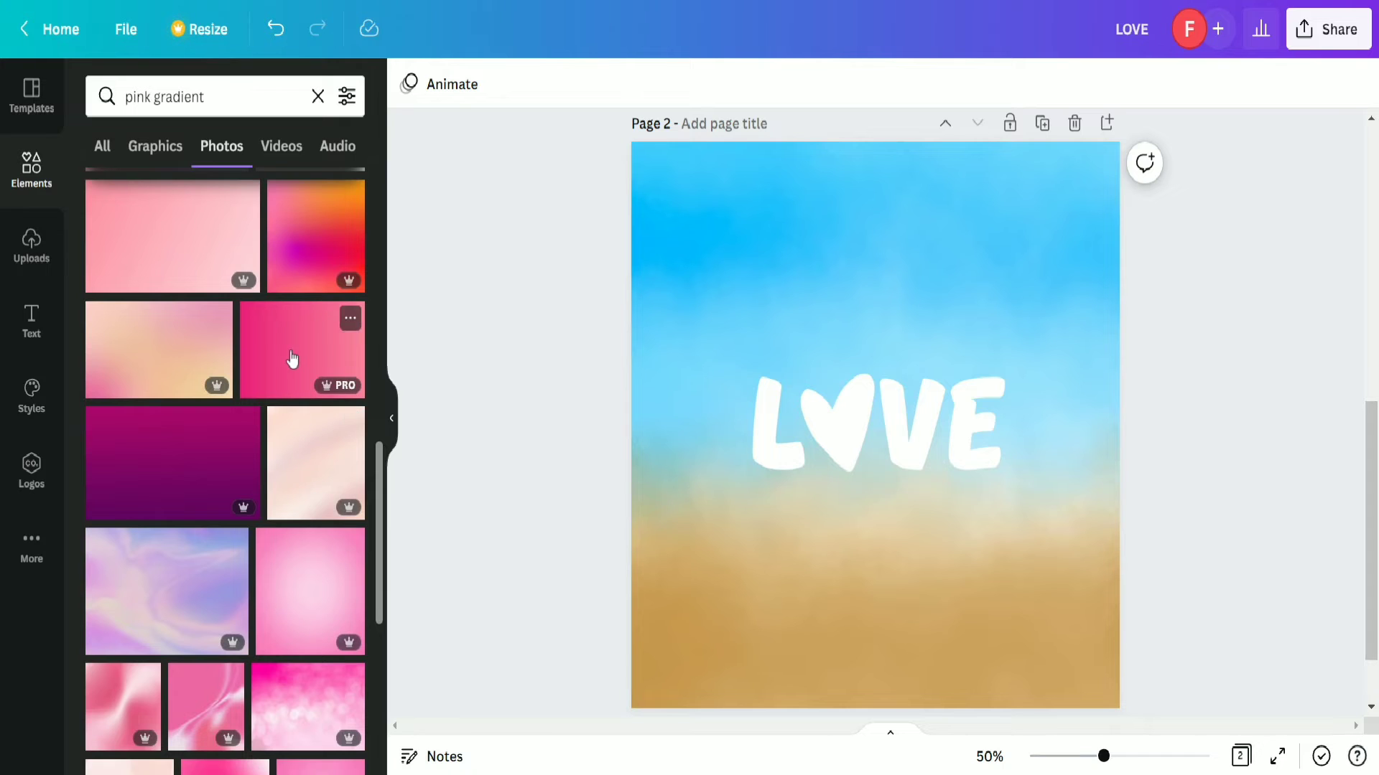
click(292, 359)
right_click(978, 418)
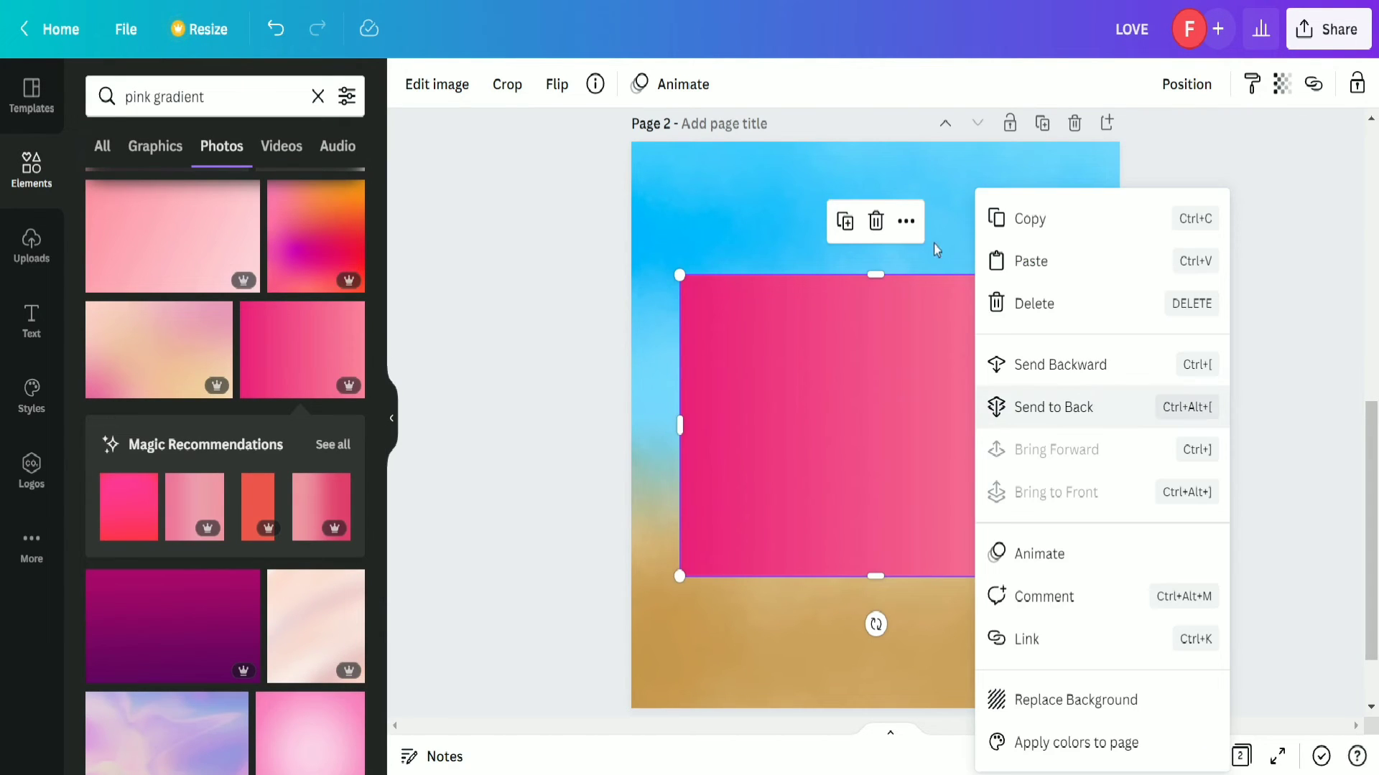
click(661, 196)
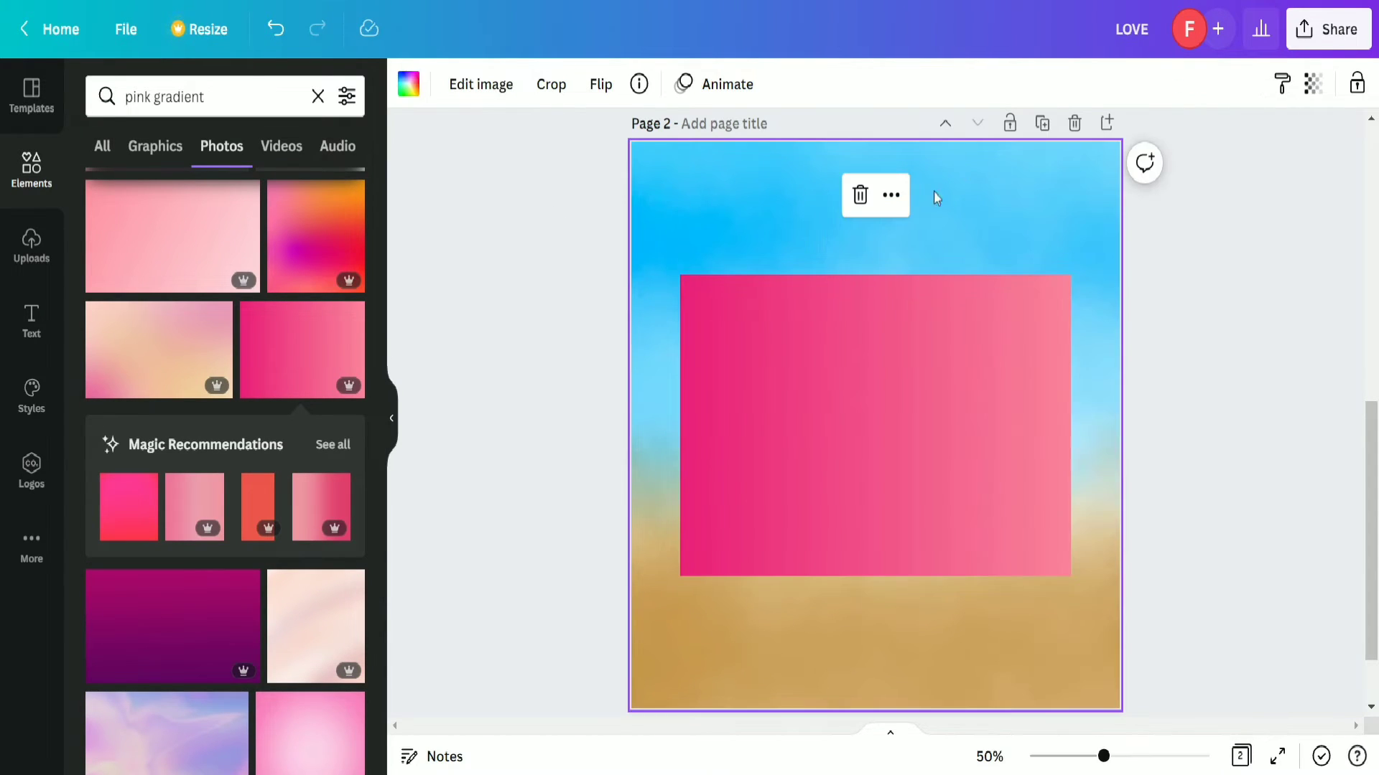
click(859, 195)
click(877, 336)
right_click(880, 339)
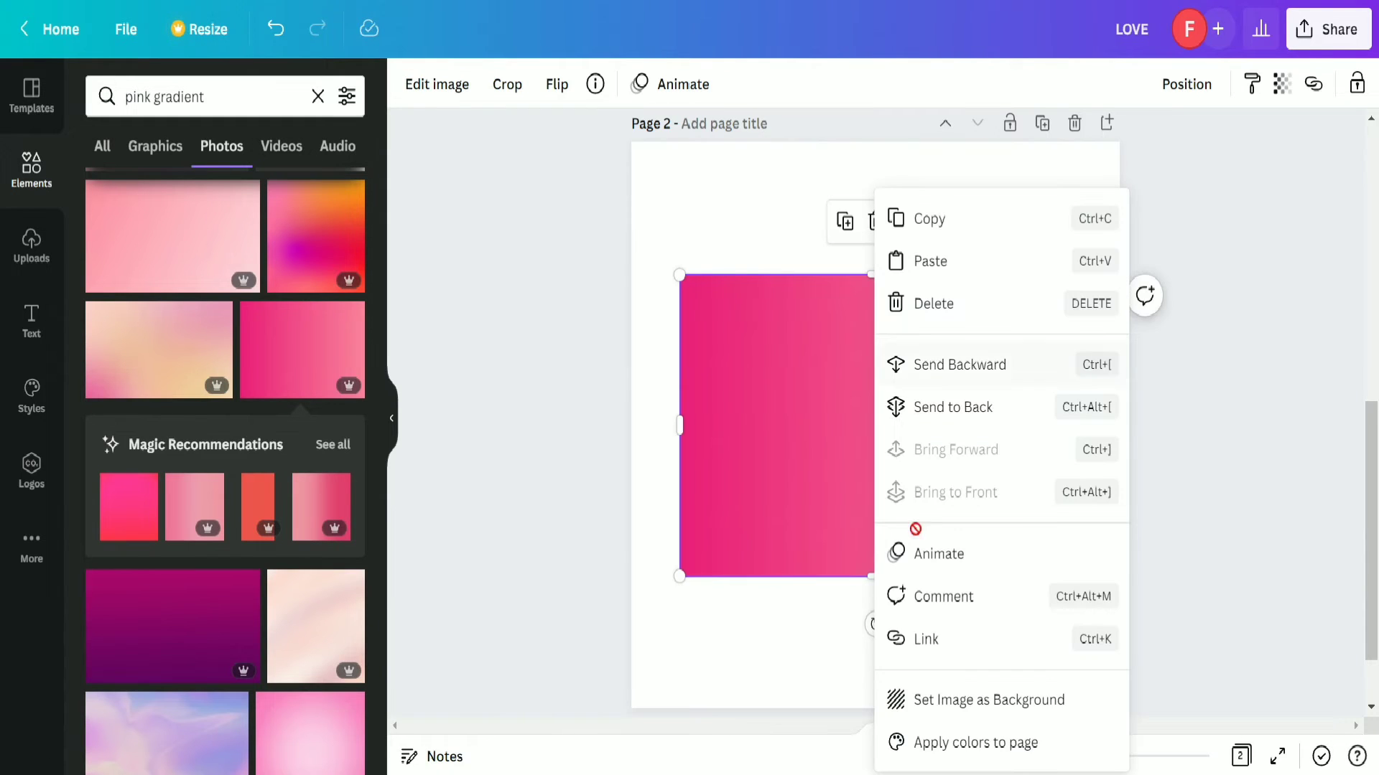
click(1017, 702)
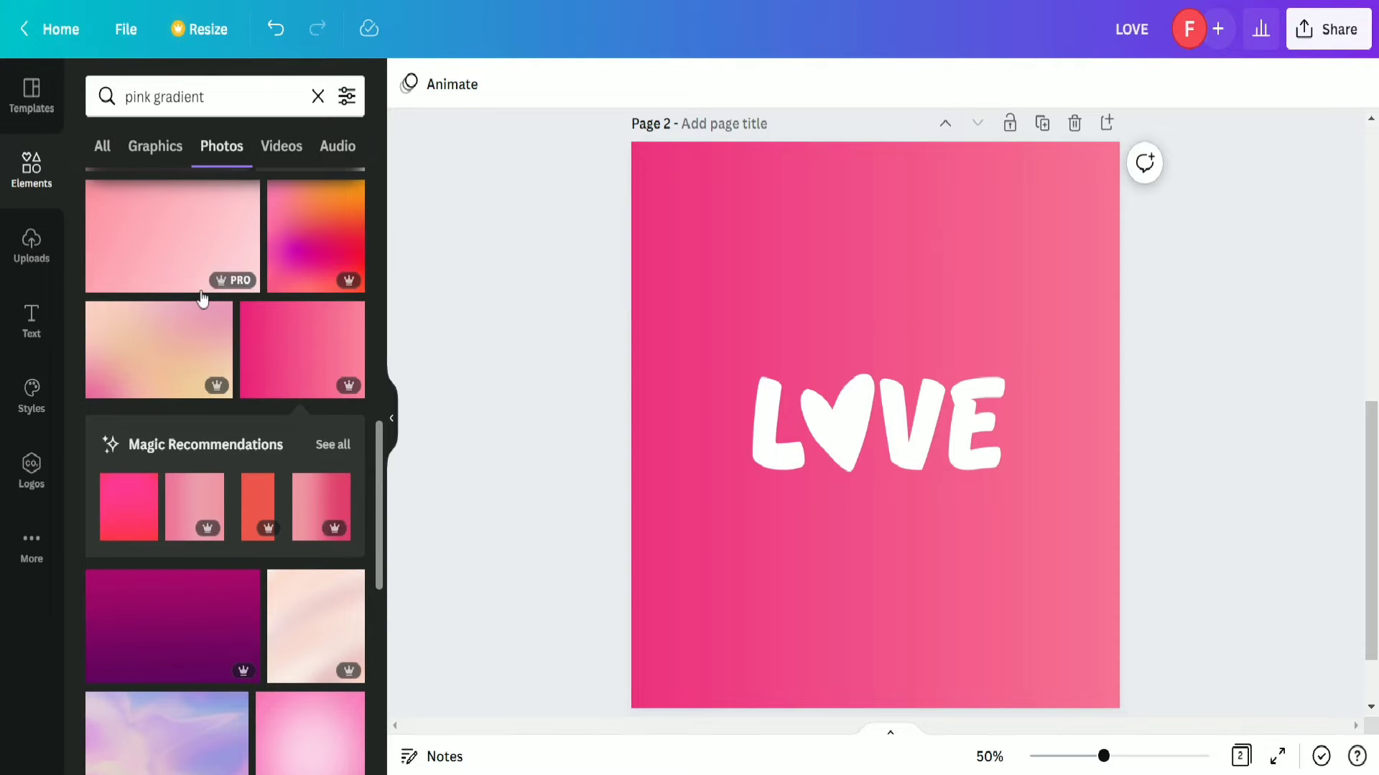
Insert the gradient photo with an orange upper area and magenta sides from the pink gradient results on page 2.
scroll(221, 362, down, 5)
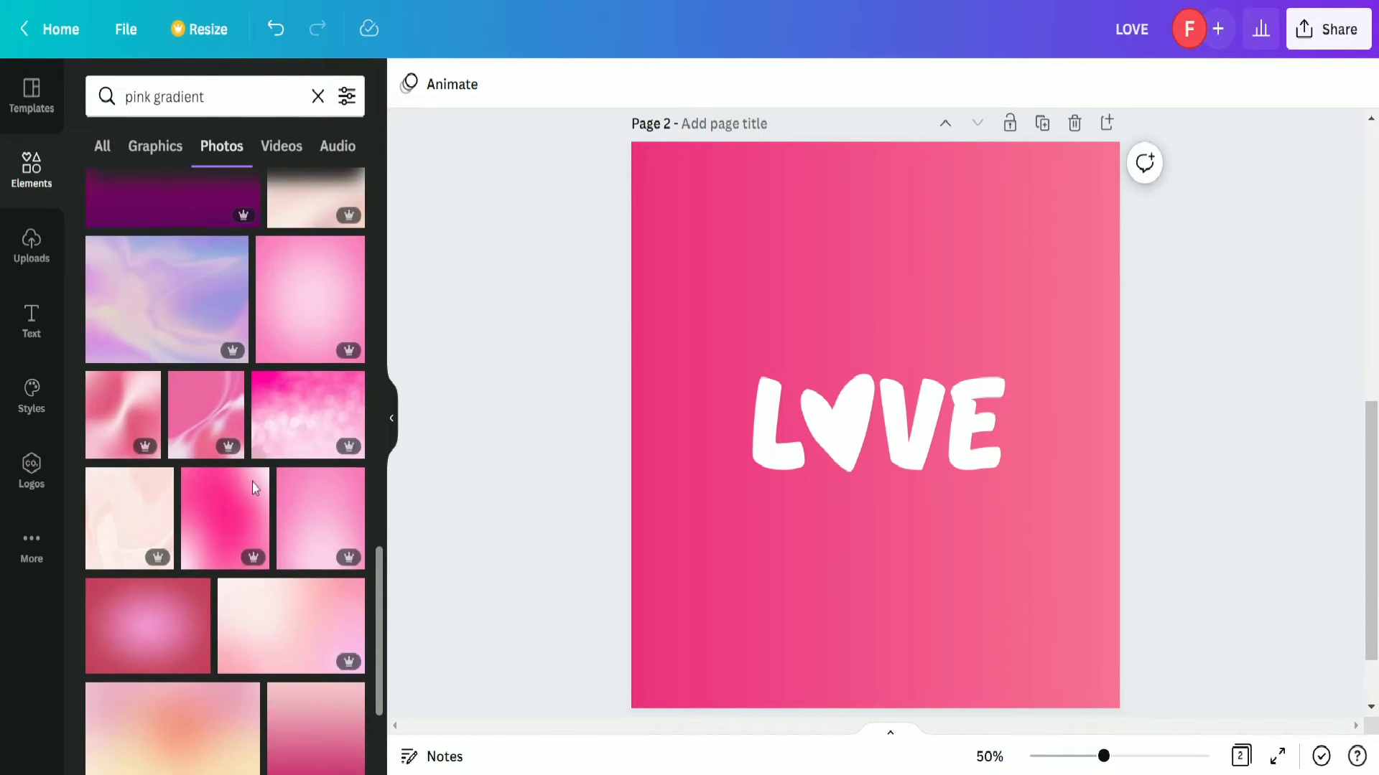
scroll(253, 486, down, 3)
scroll(253, 488, down, 1)
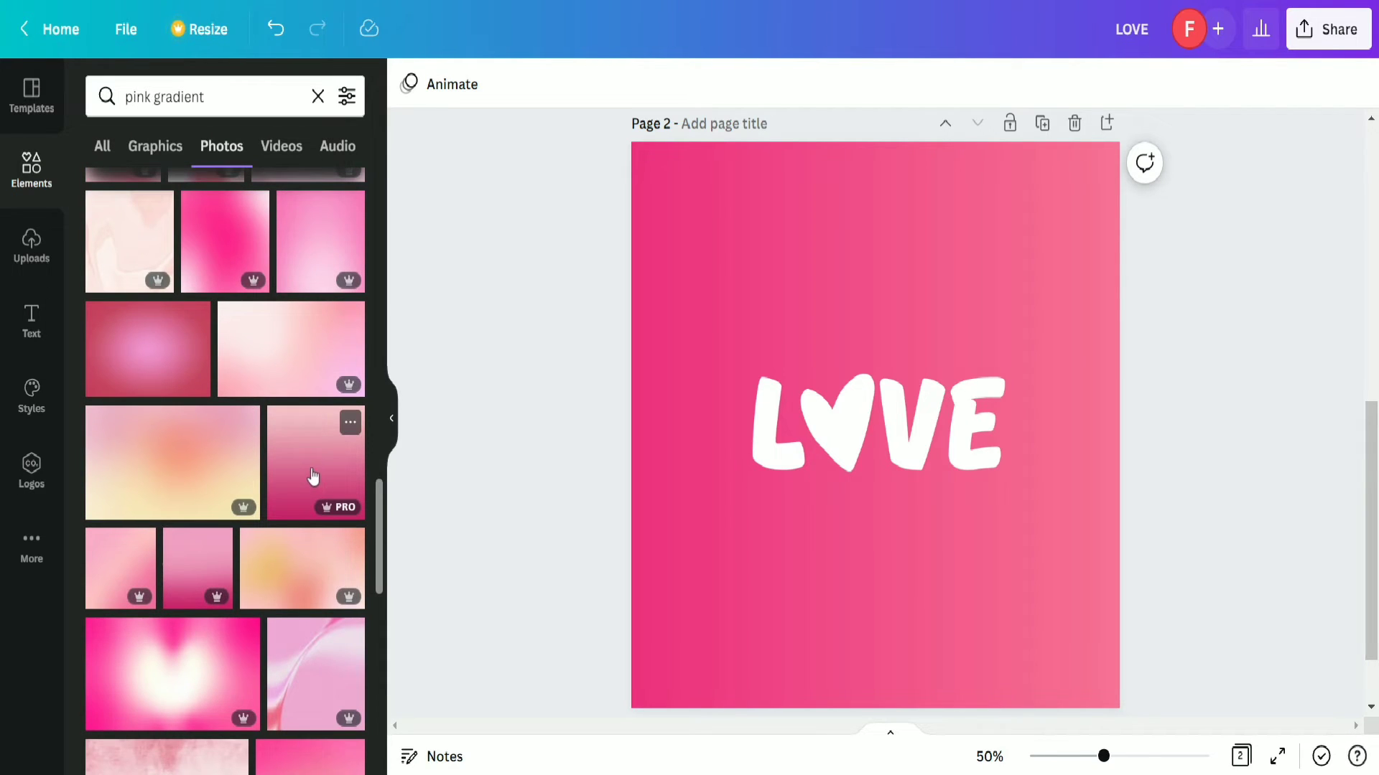
scroll(313, 476, down, 4)
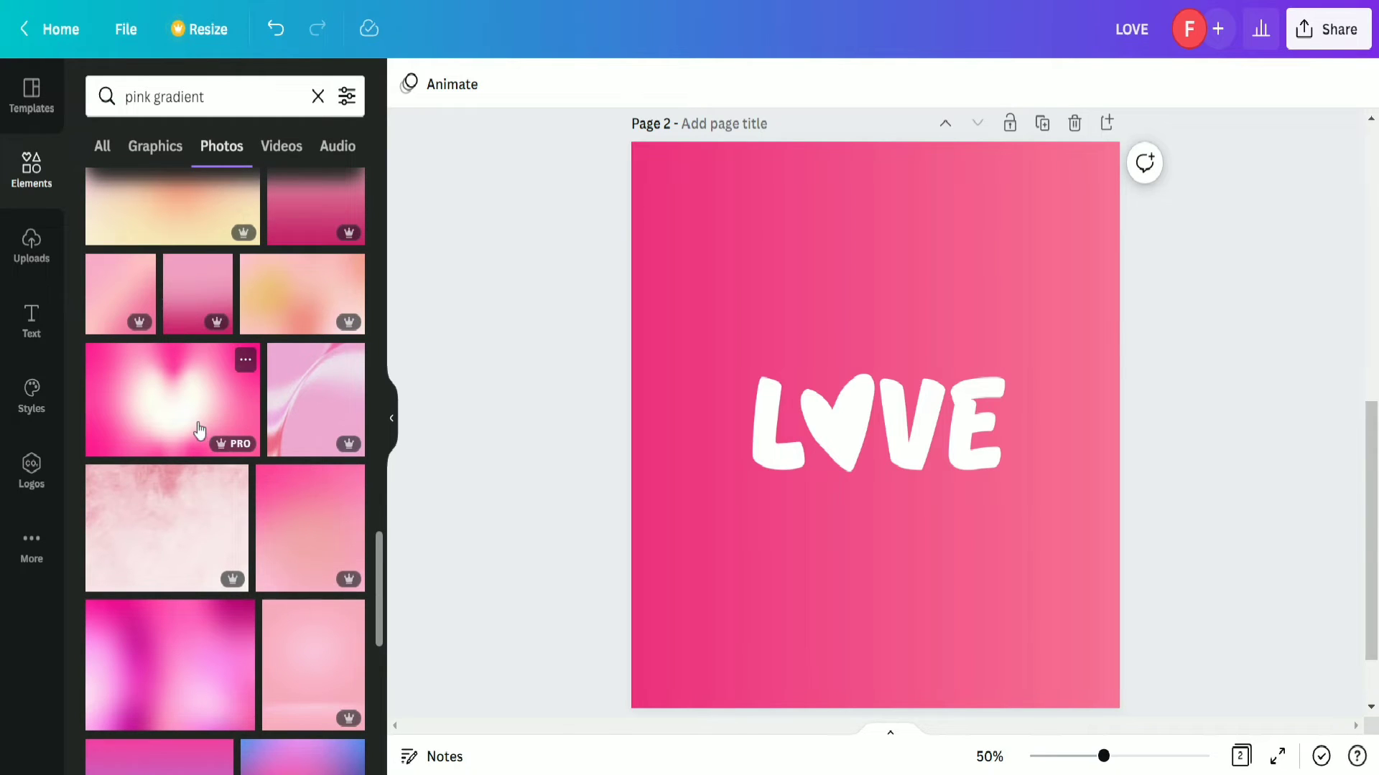
scroll(330, 650, down, 5)
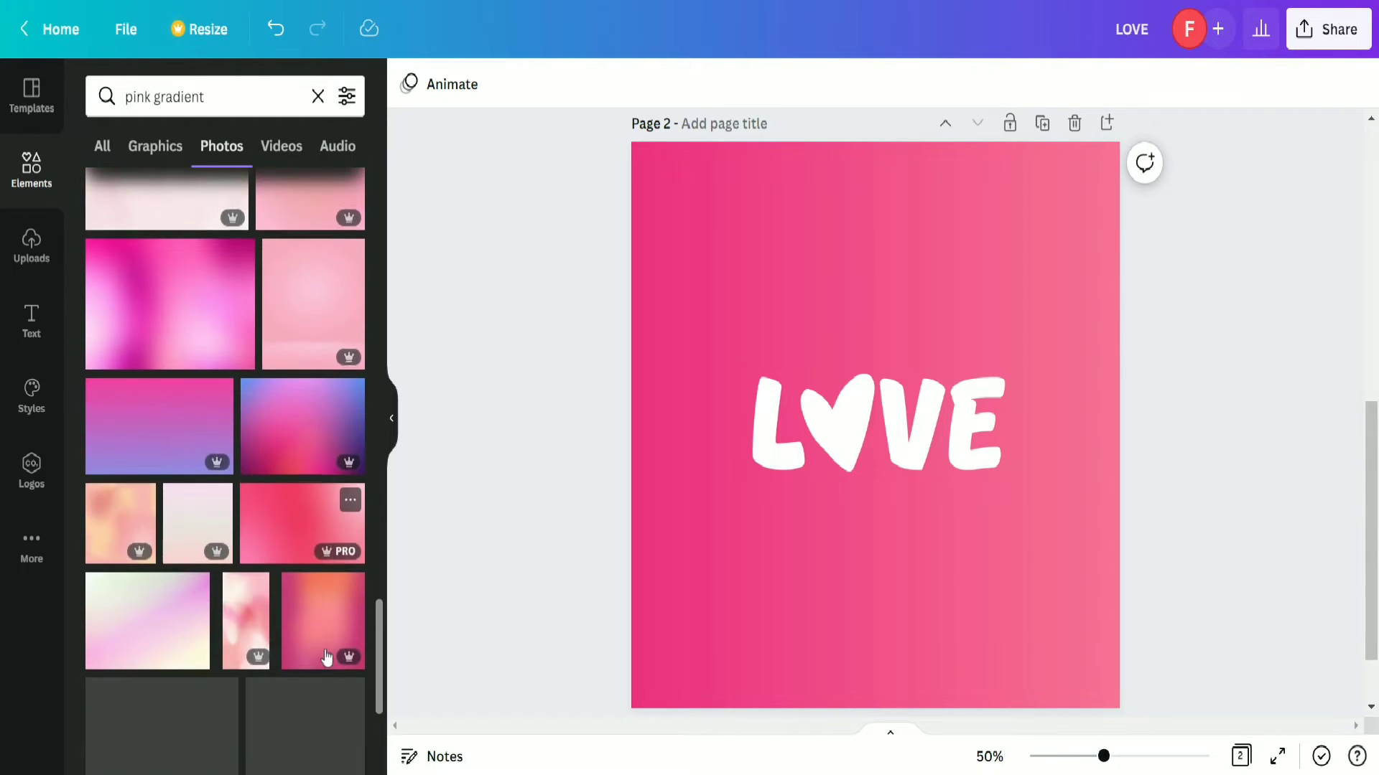
scroll(326, 657, down, 3)
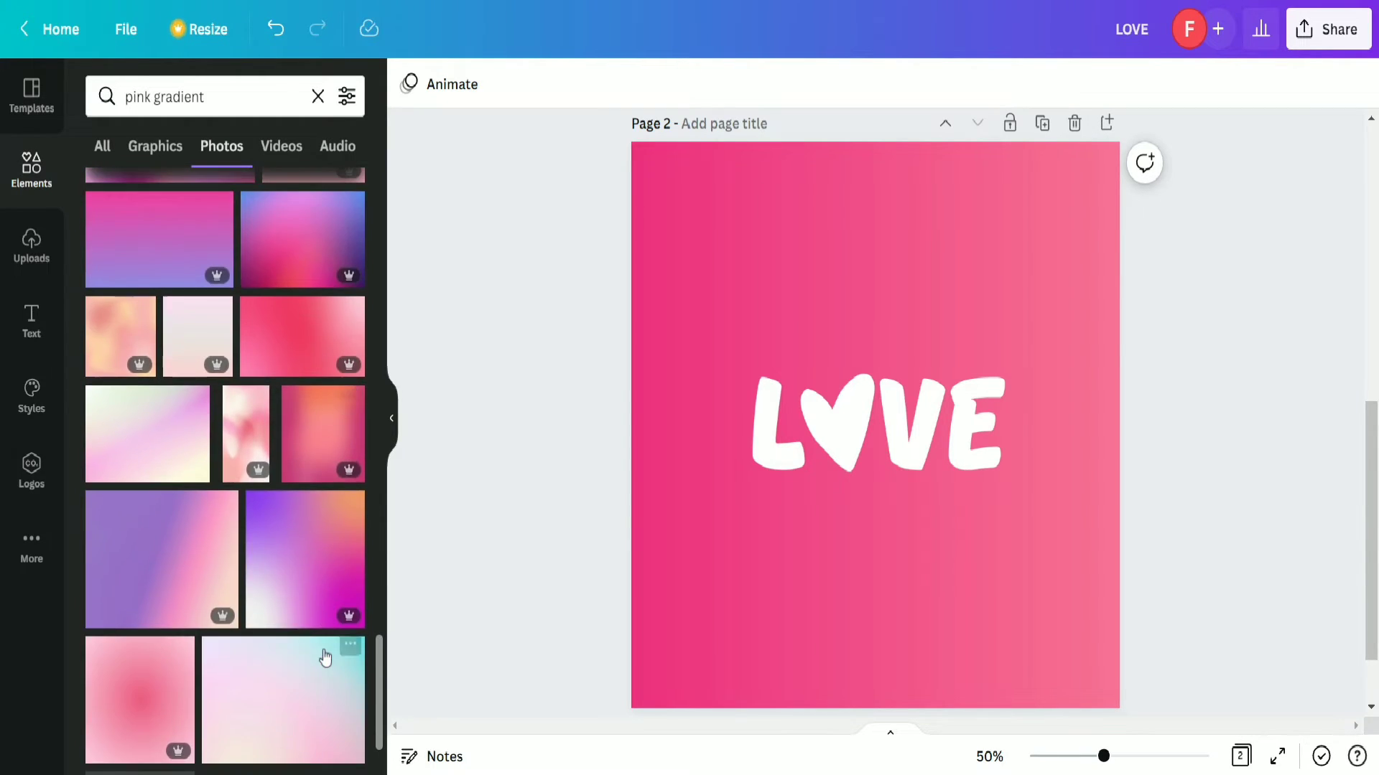
click(328, 461)
Delete the plain pink page background and set the orange-and-magenta gradient photo as the background behind "LOVE".
right_click(764, 422)
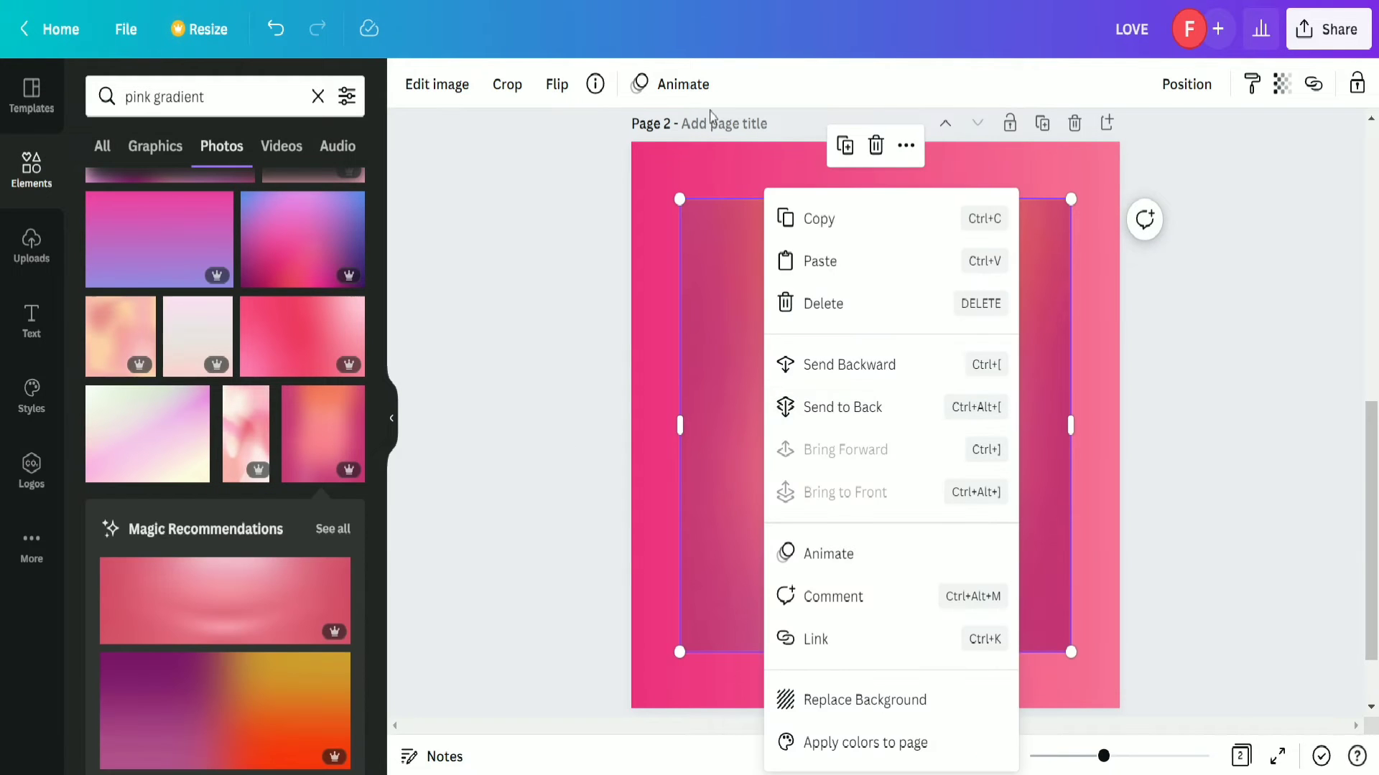
click(704, 172)
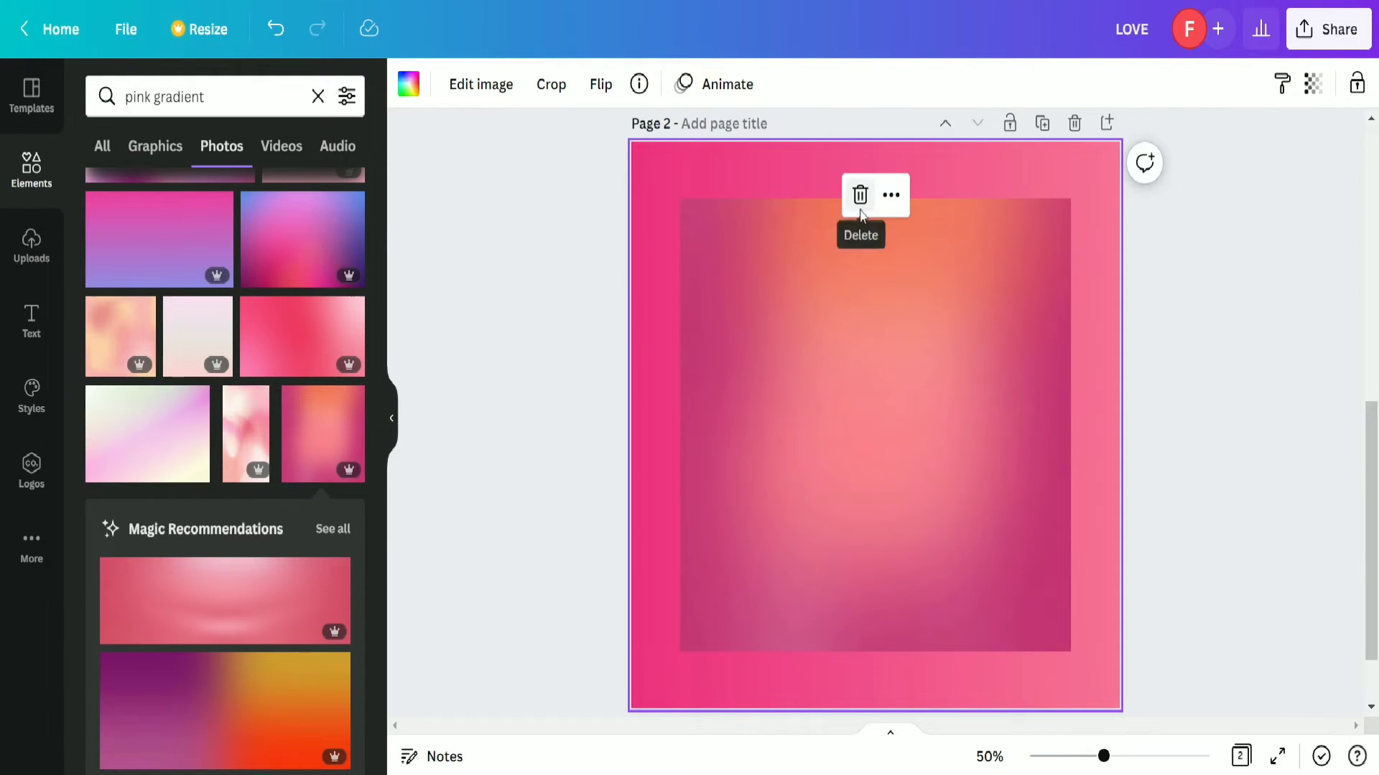
click(859, 205)
right_click(859, 290)
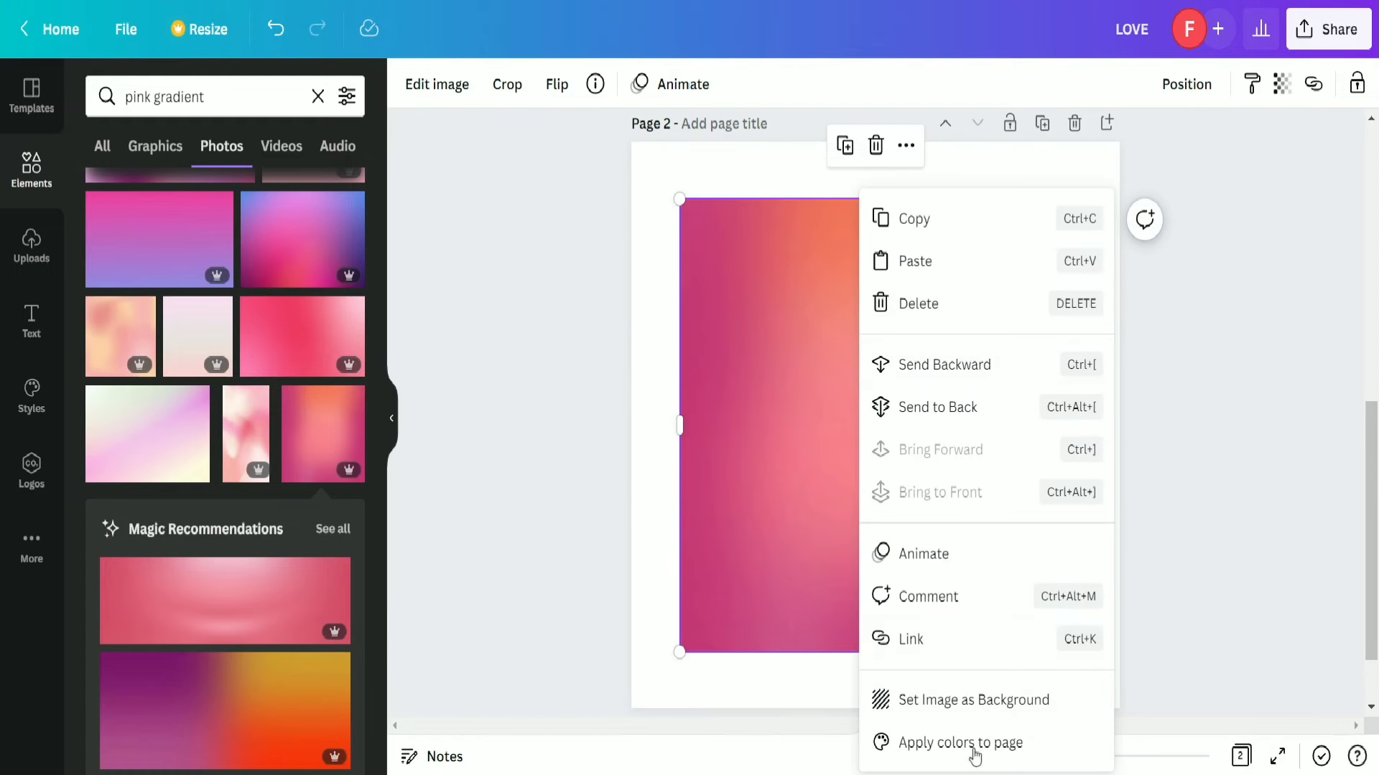
click(973, 701)
click(1175, 530)
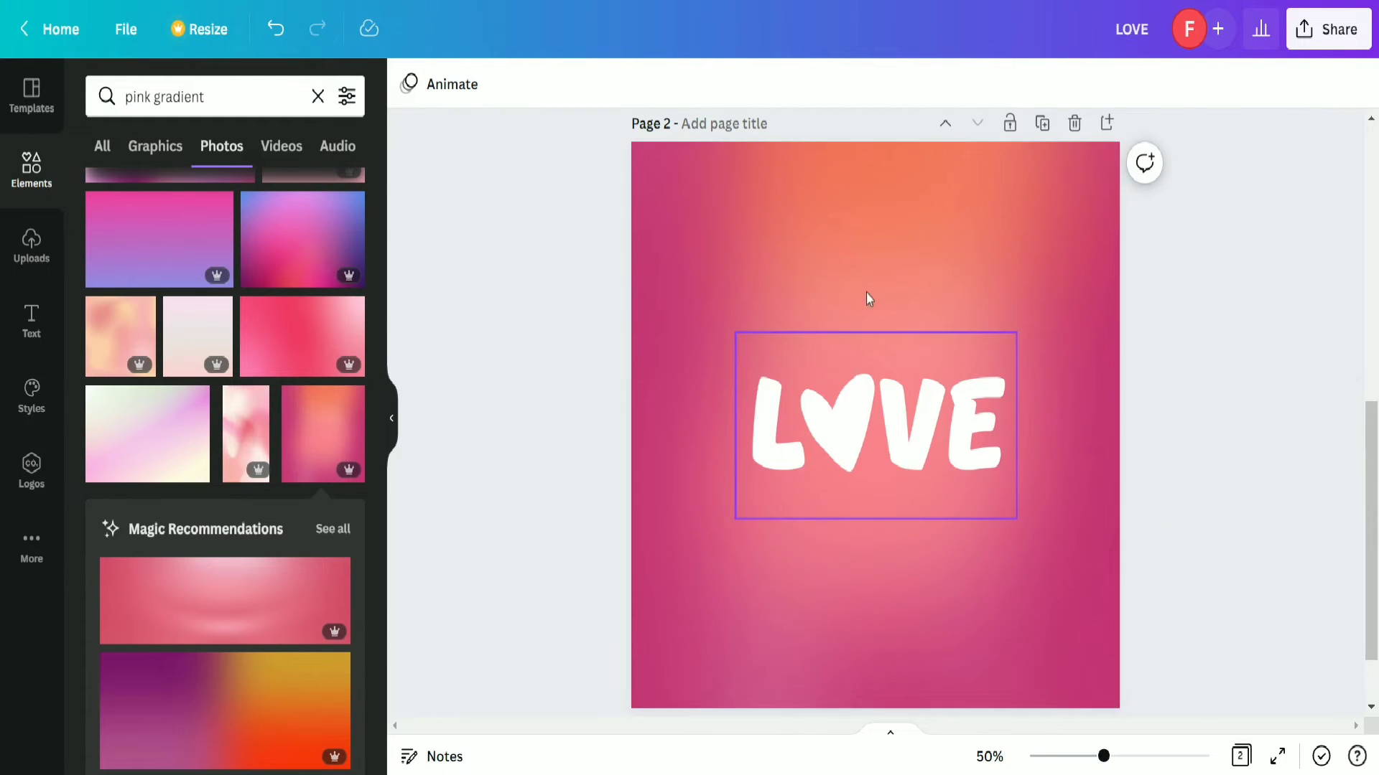
Apply the Glow shadow style to the white LOVE image on page 2.
click(392, 418)
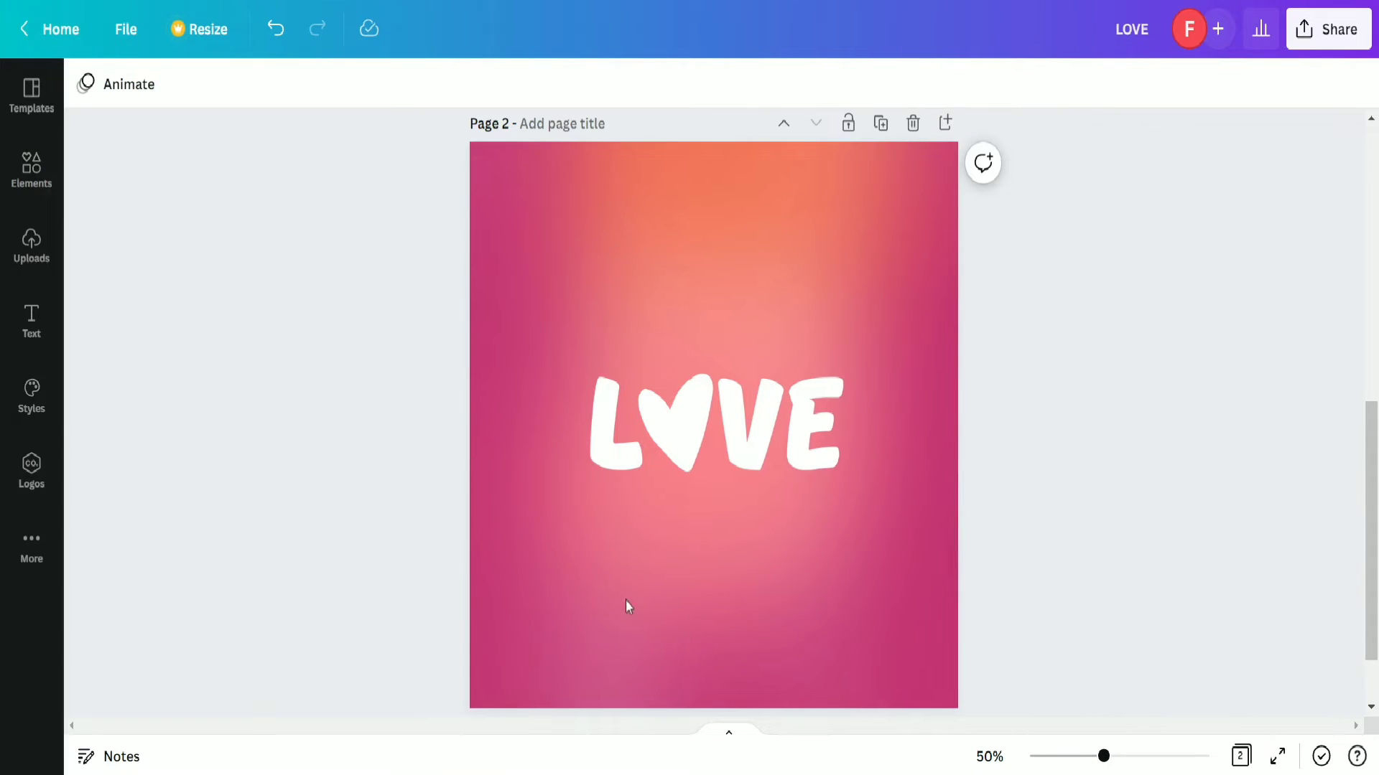
click(752, 398)
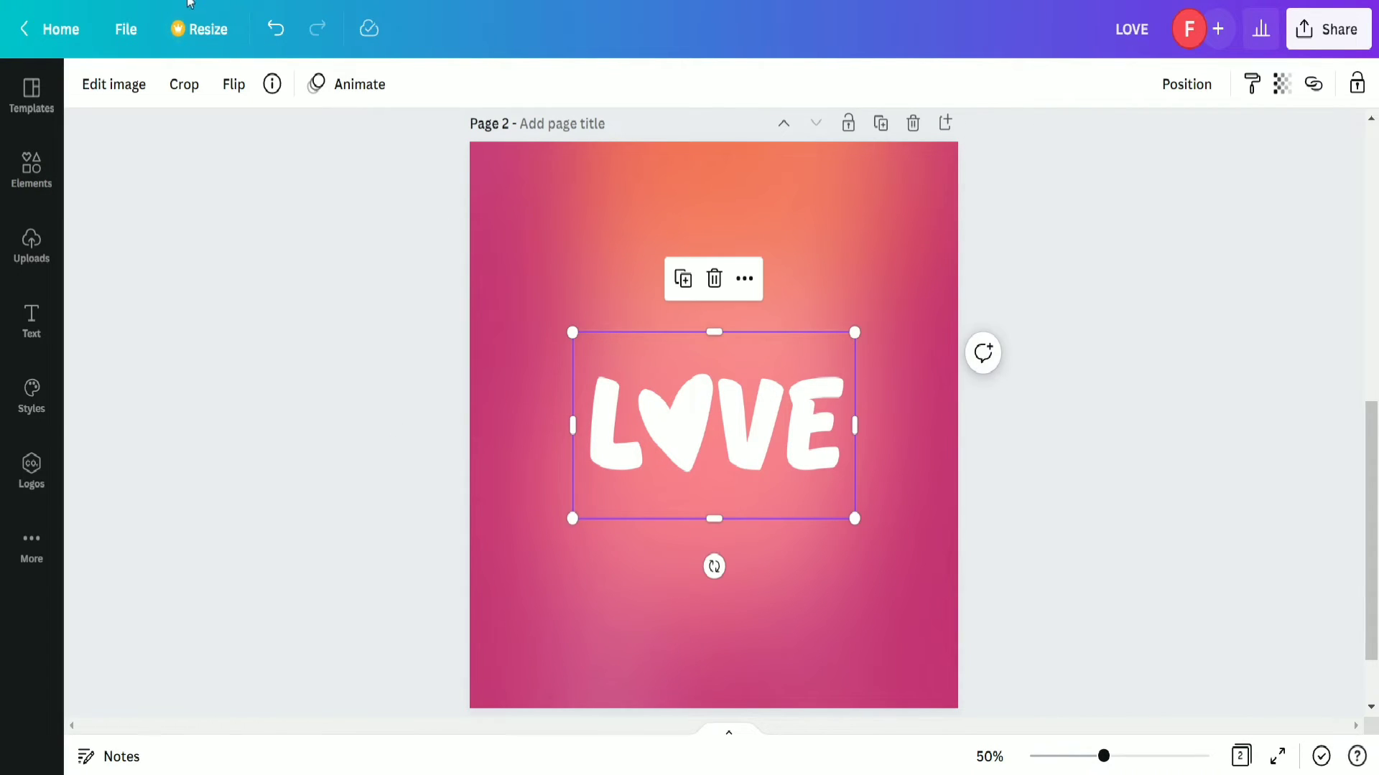
click(124, 87)
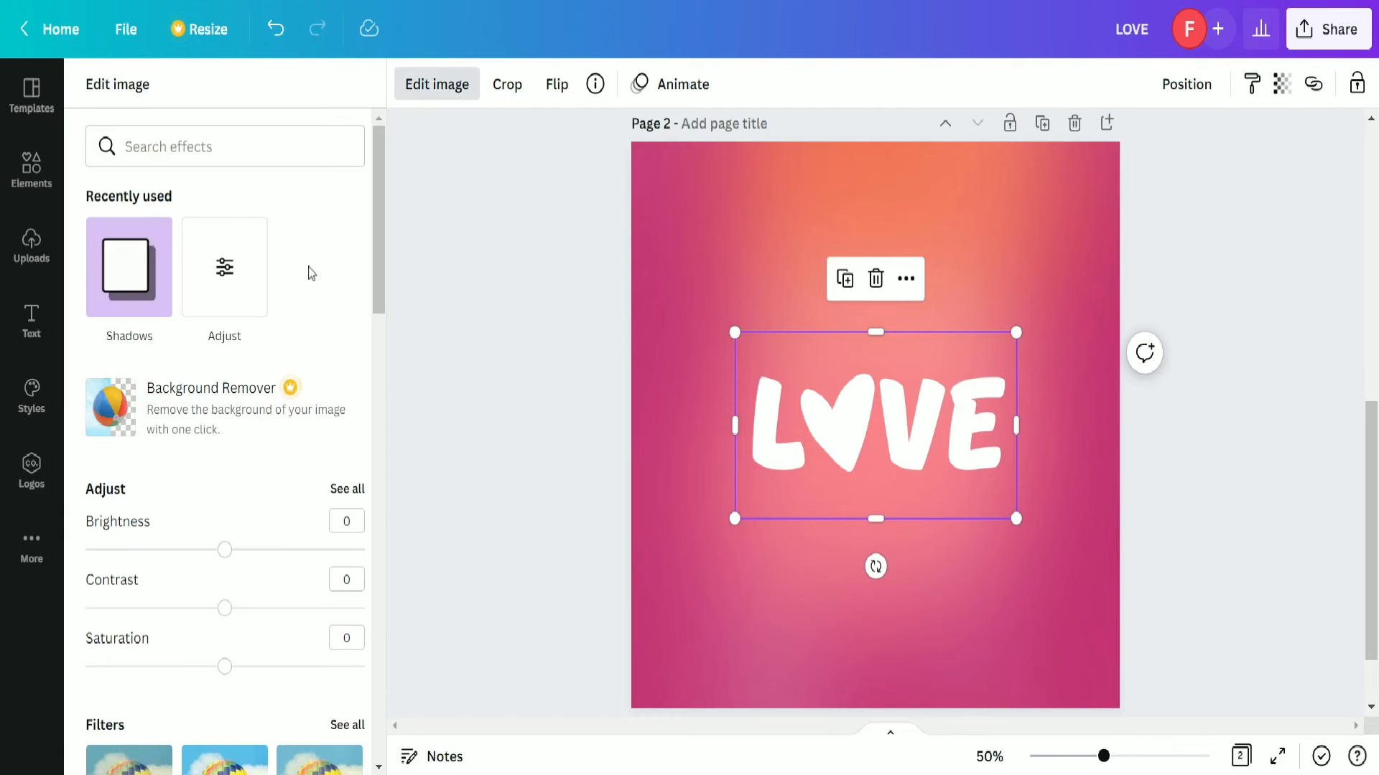
click(91, 299)
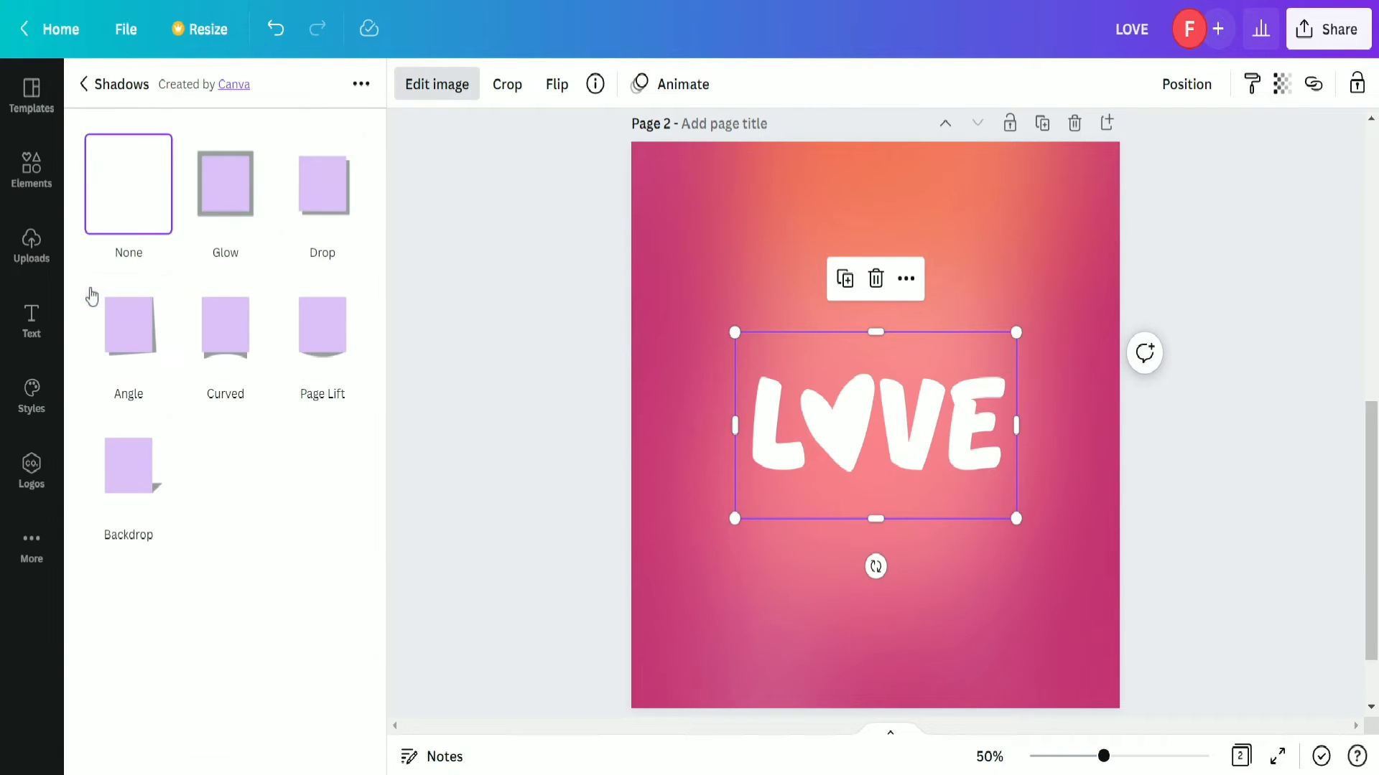
click(219, 209)
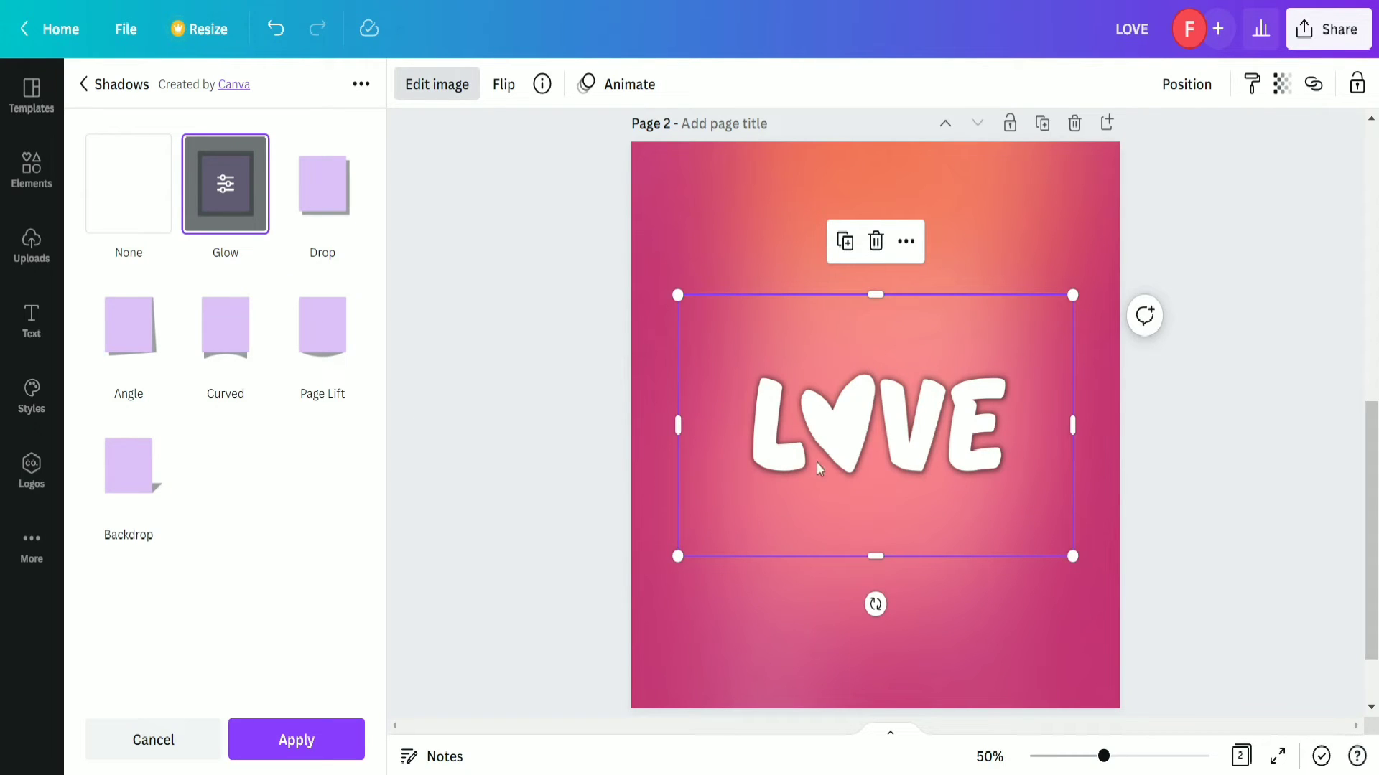
Set the glow around LOVE to size 40, transparency 100 and blur 0.
click(228, 184)
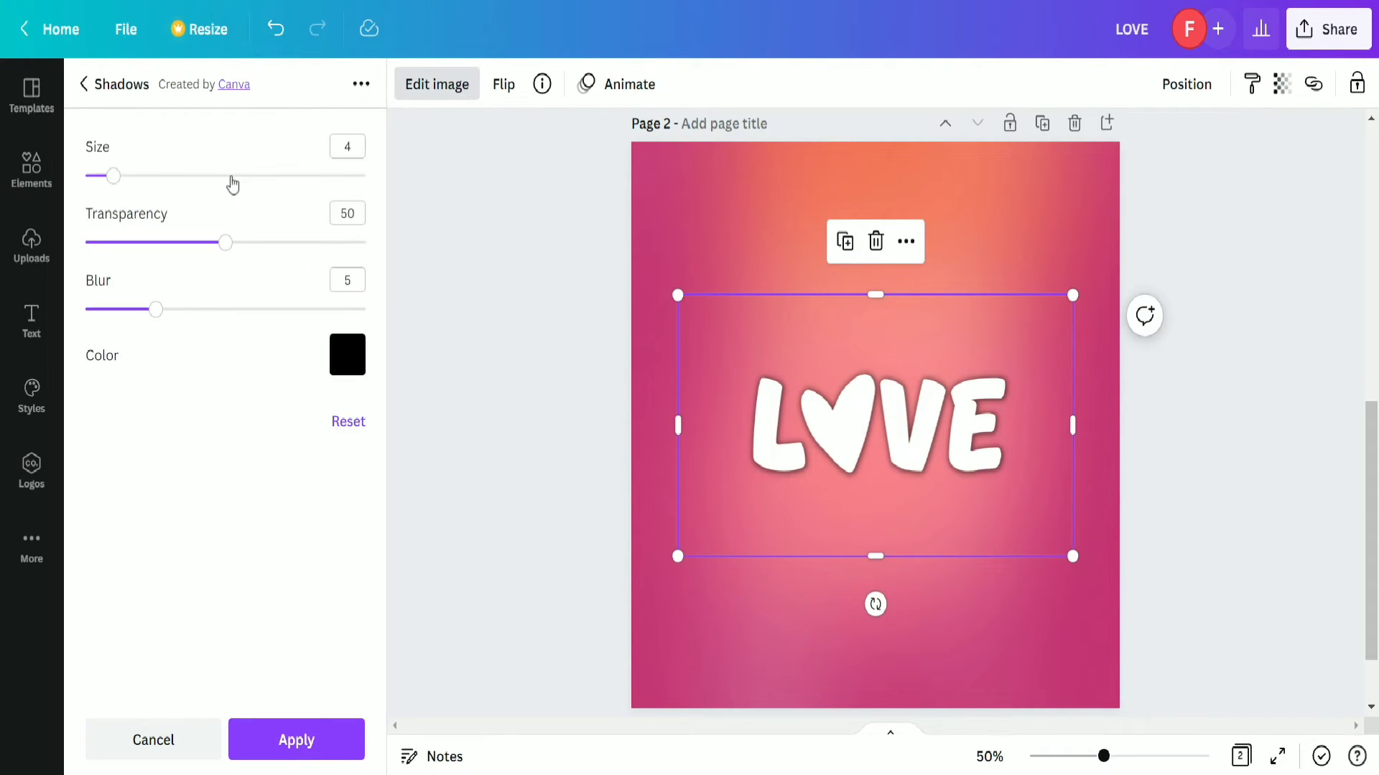
drag(108, 179, 369, 185)
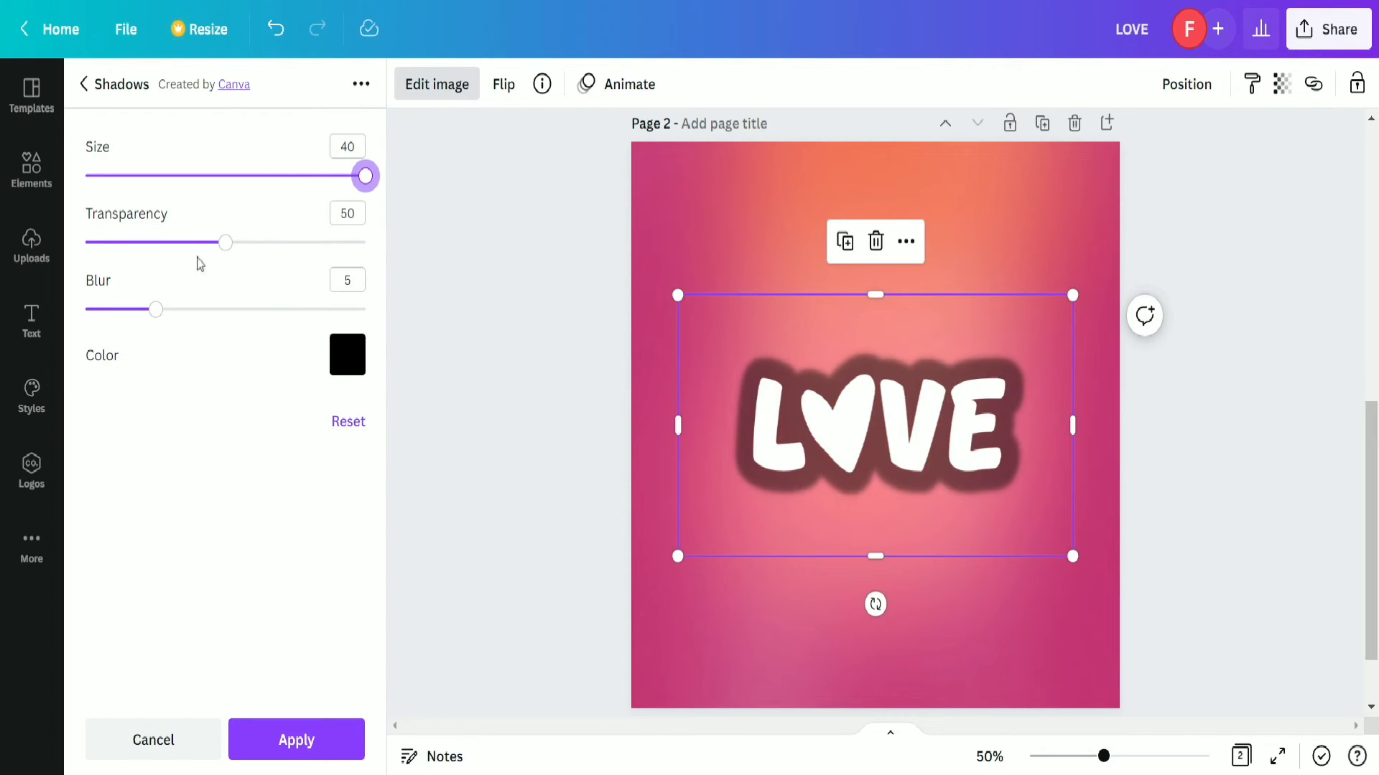
drag(223, 244, 387, 271)
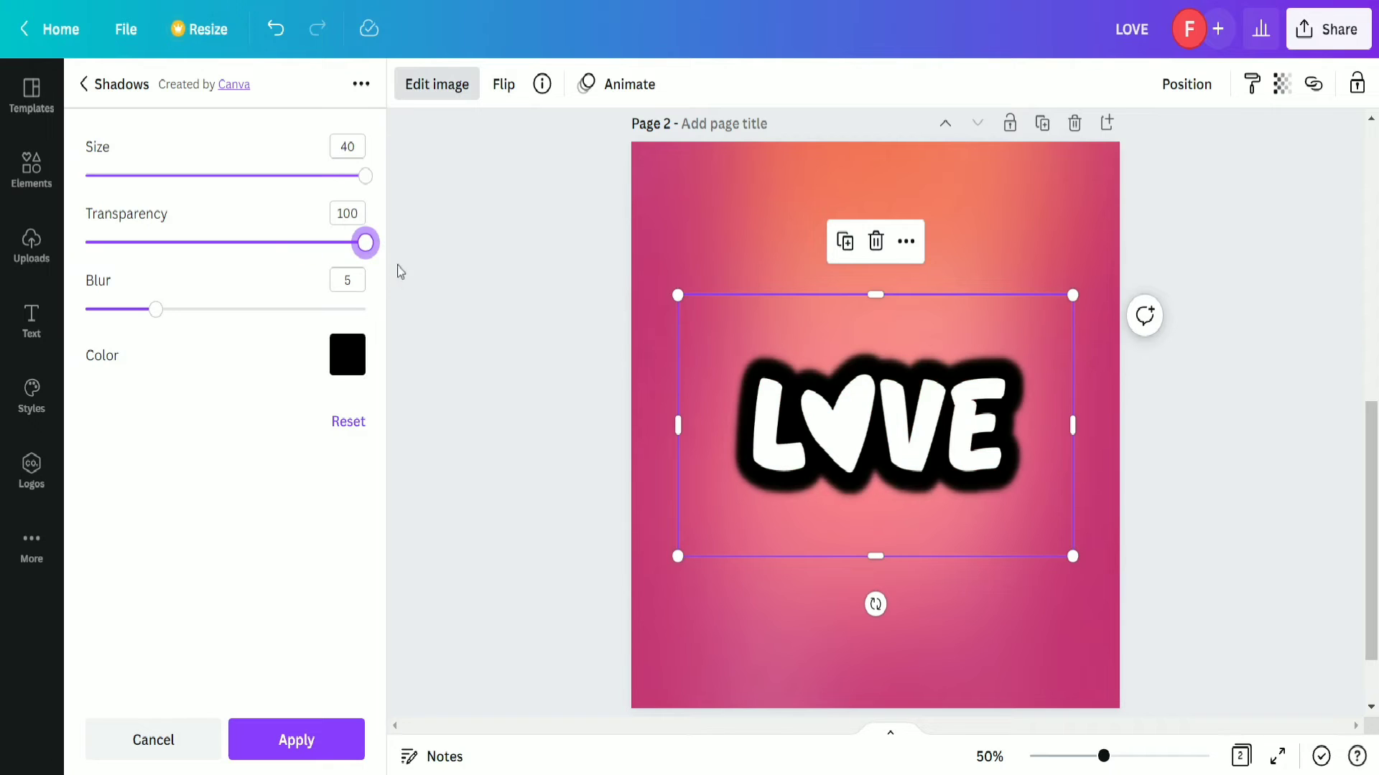
drag(156, 309, 82, 314)
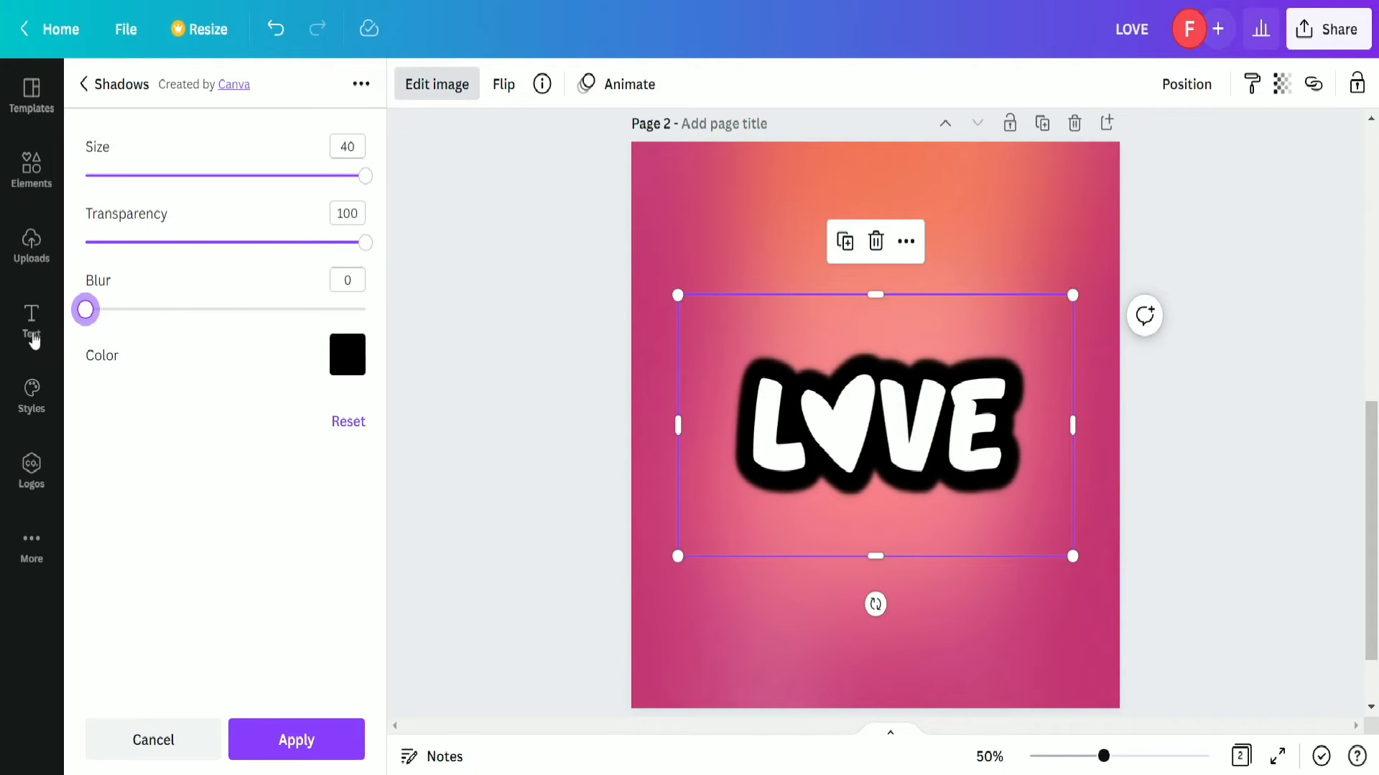
Try blue, red, coral, pink and purple default colors for the glow around LOVE, then red again.
click(363, 363)
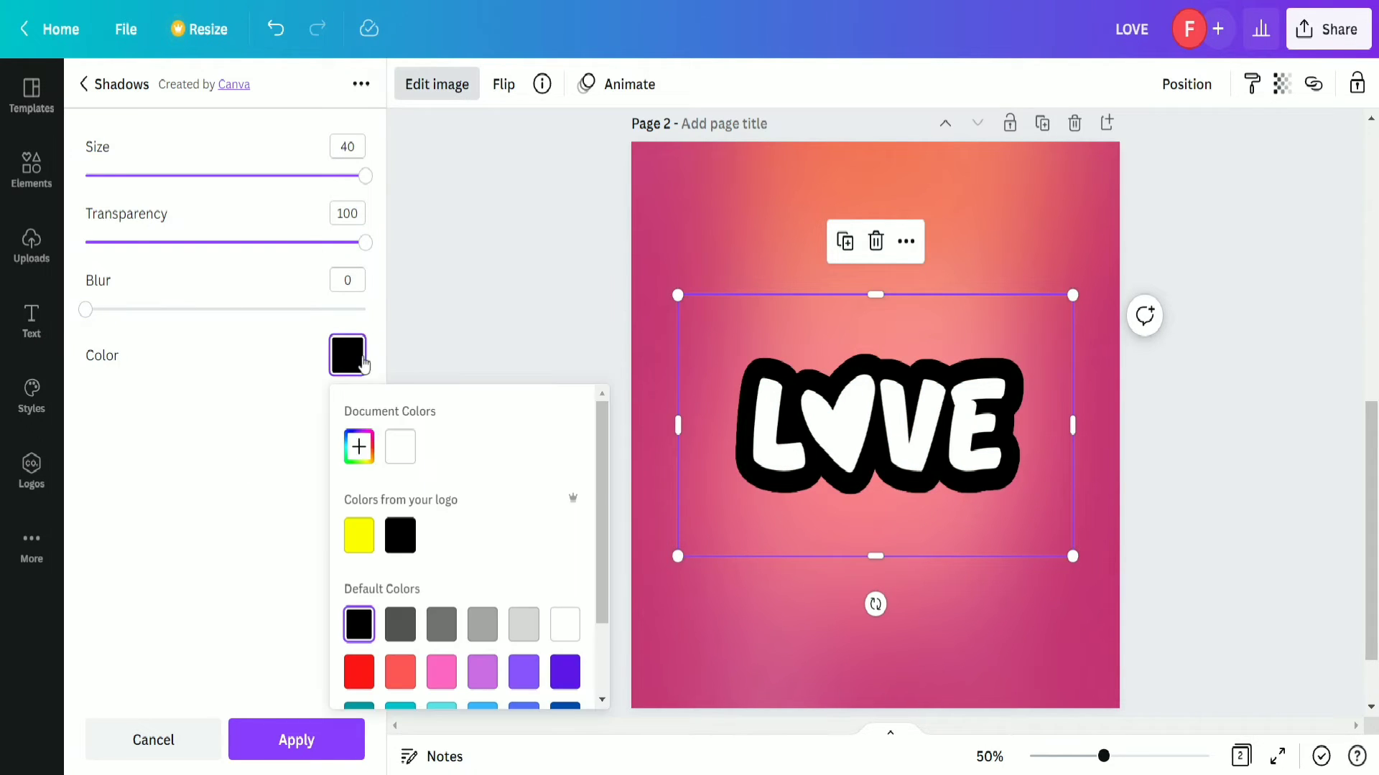
scroll(447, 532, down, 2)
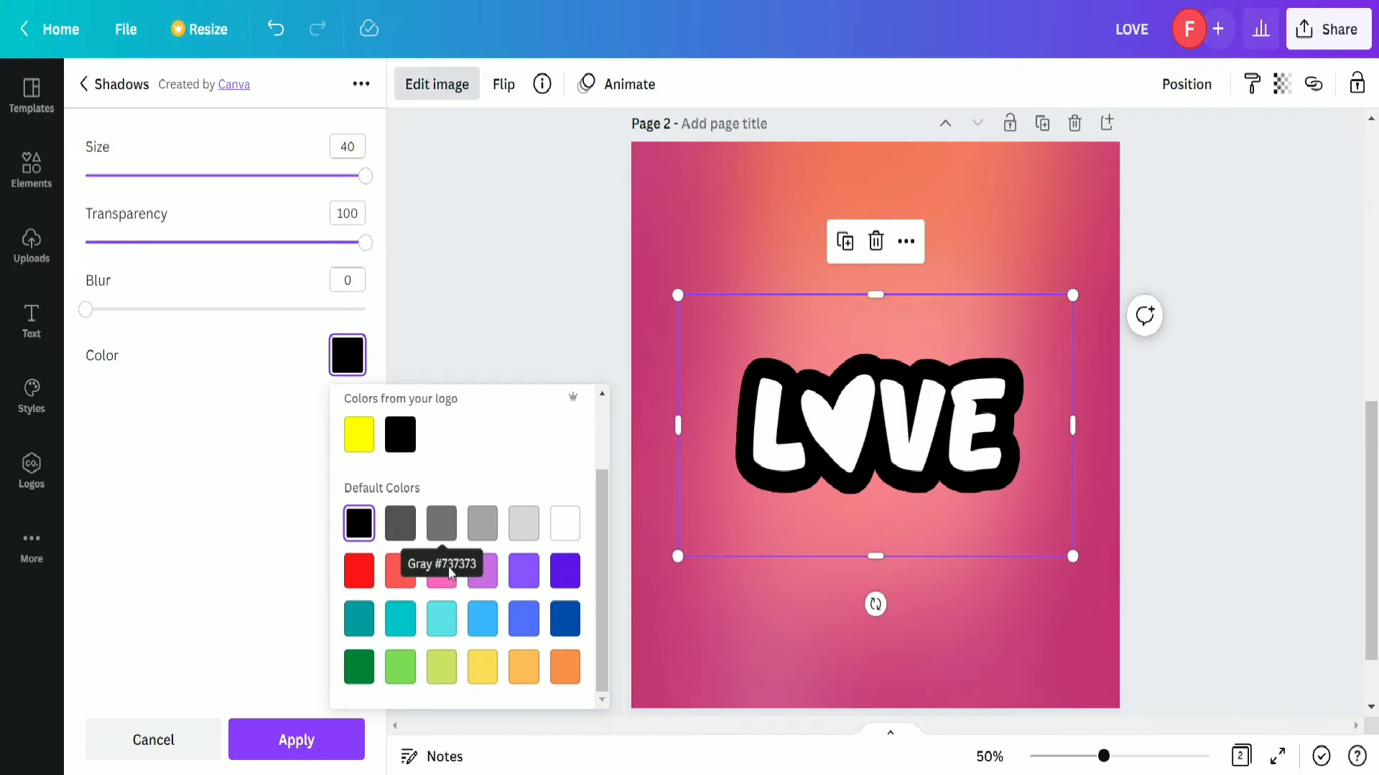
click(528, 628)
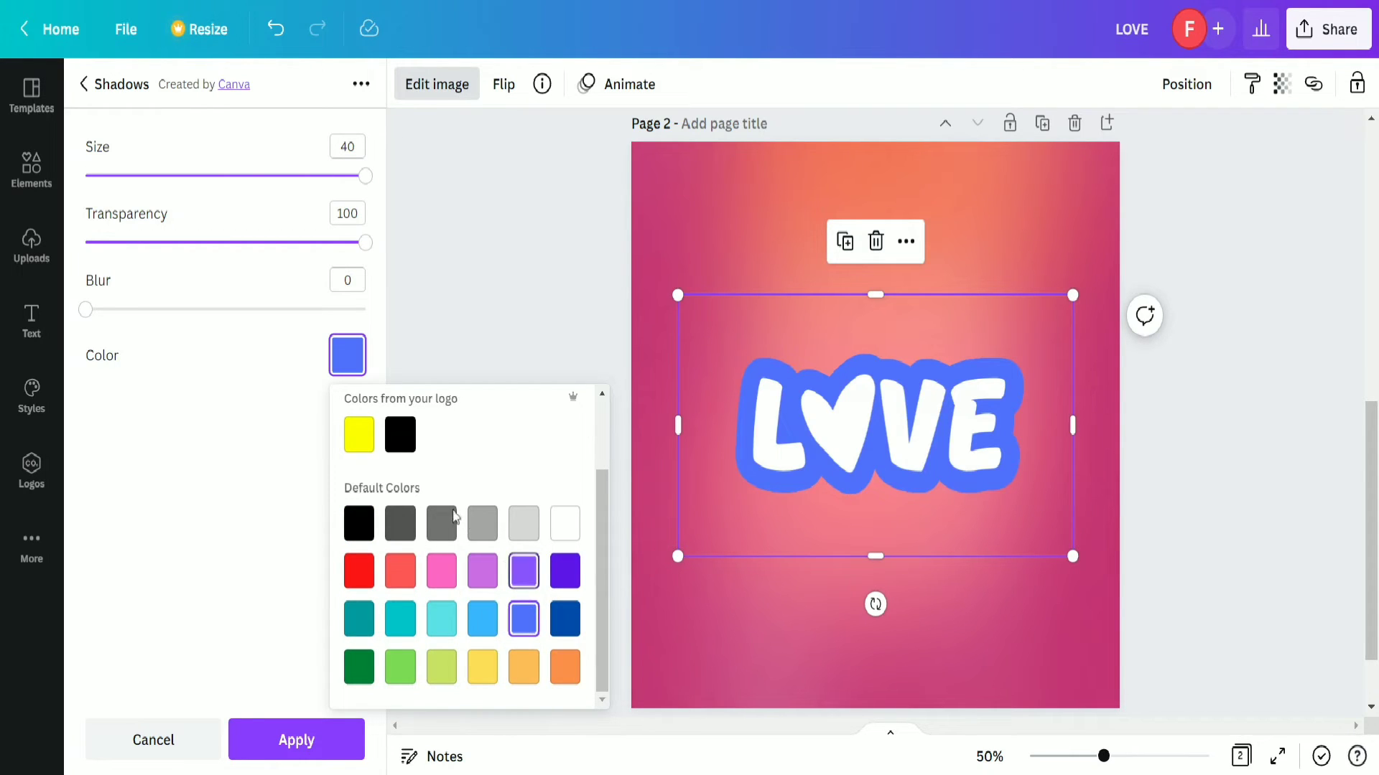
click(359, 577)
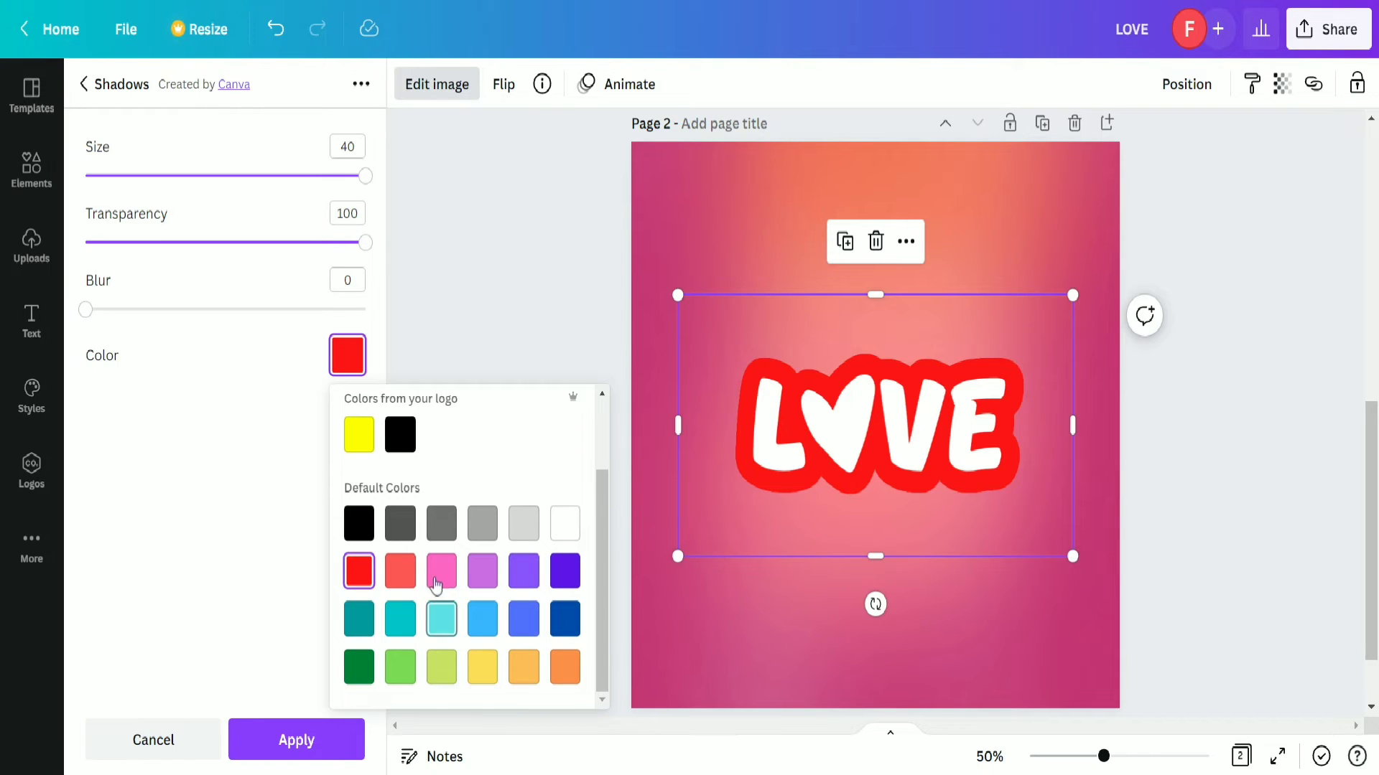
click(407, 576)
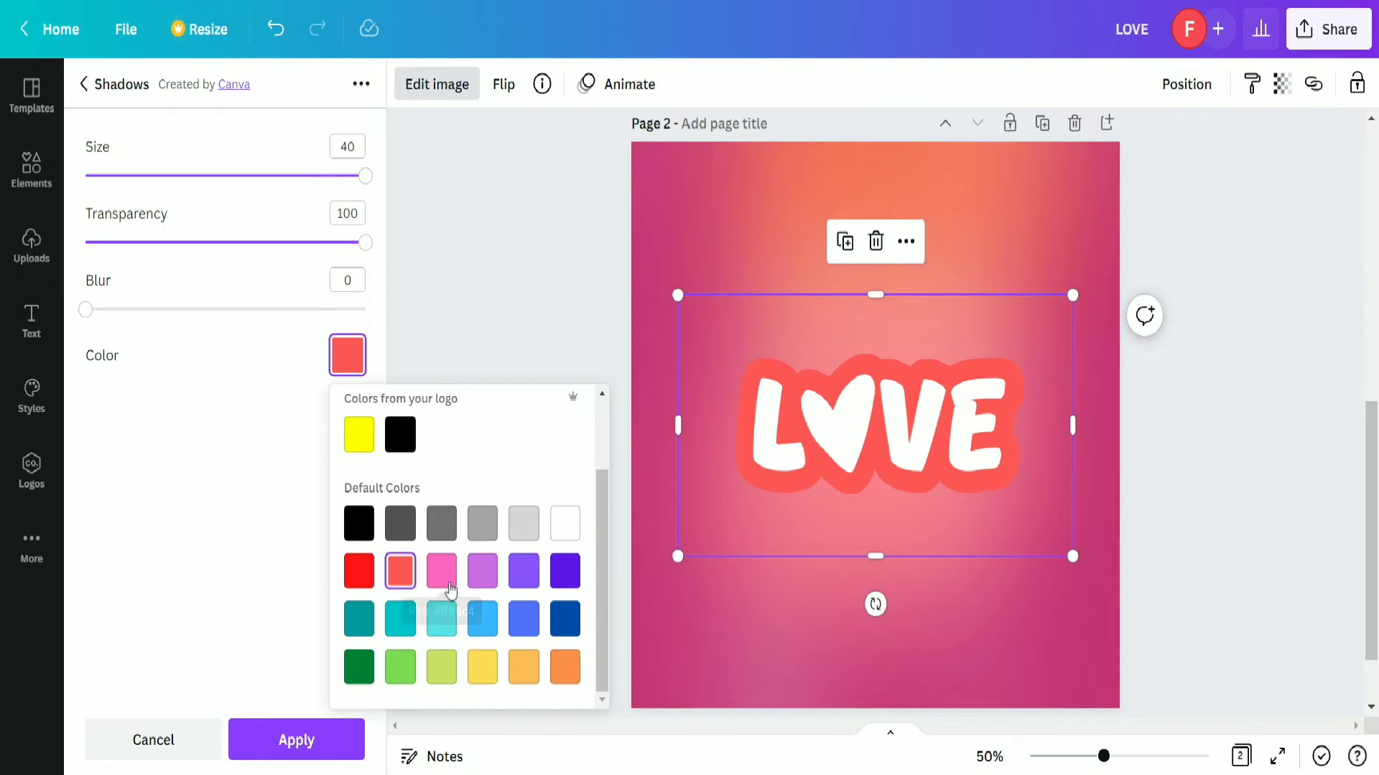
click(445, 583)
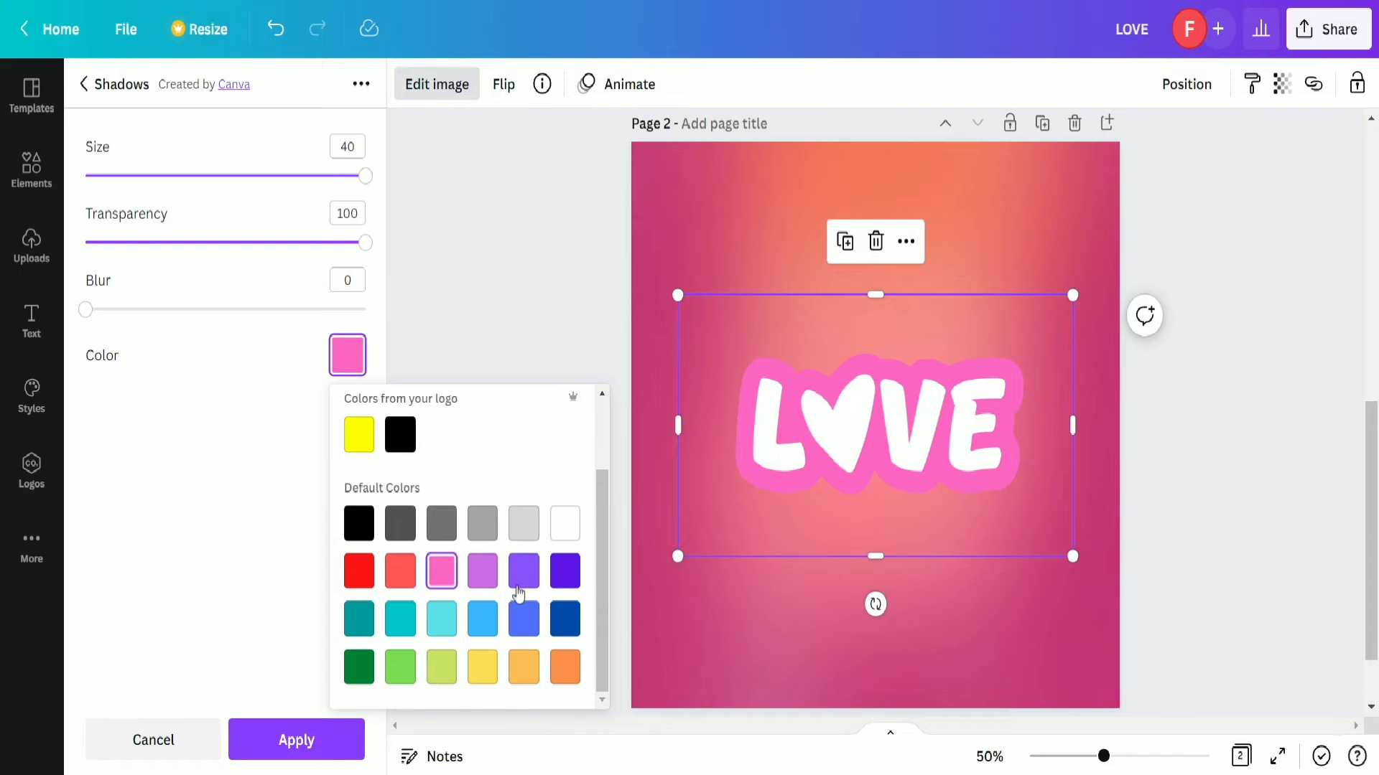
click(483, 572)
click(363, 572)
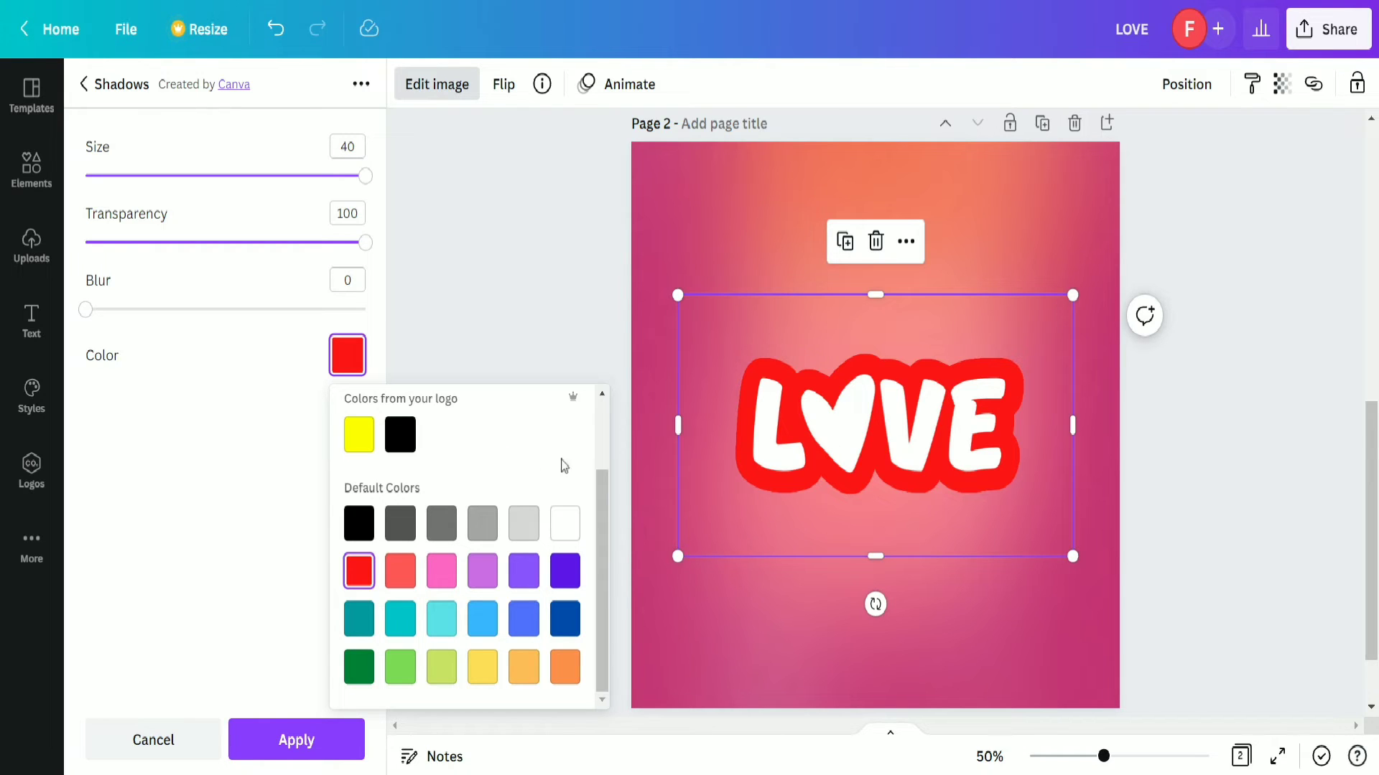
Give the glow around LOVE the custom dark red color #8B0000 and apply the effect.
scroll(424, 481, up, 2)
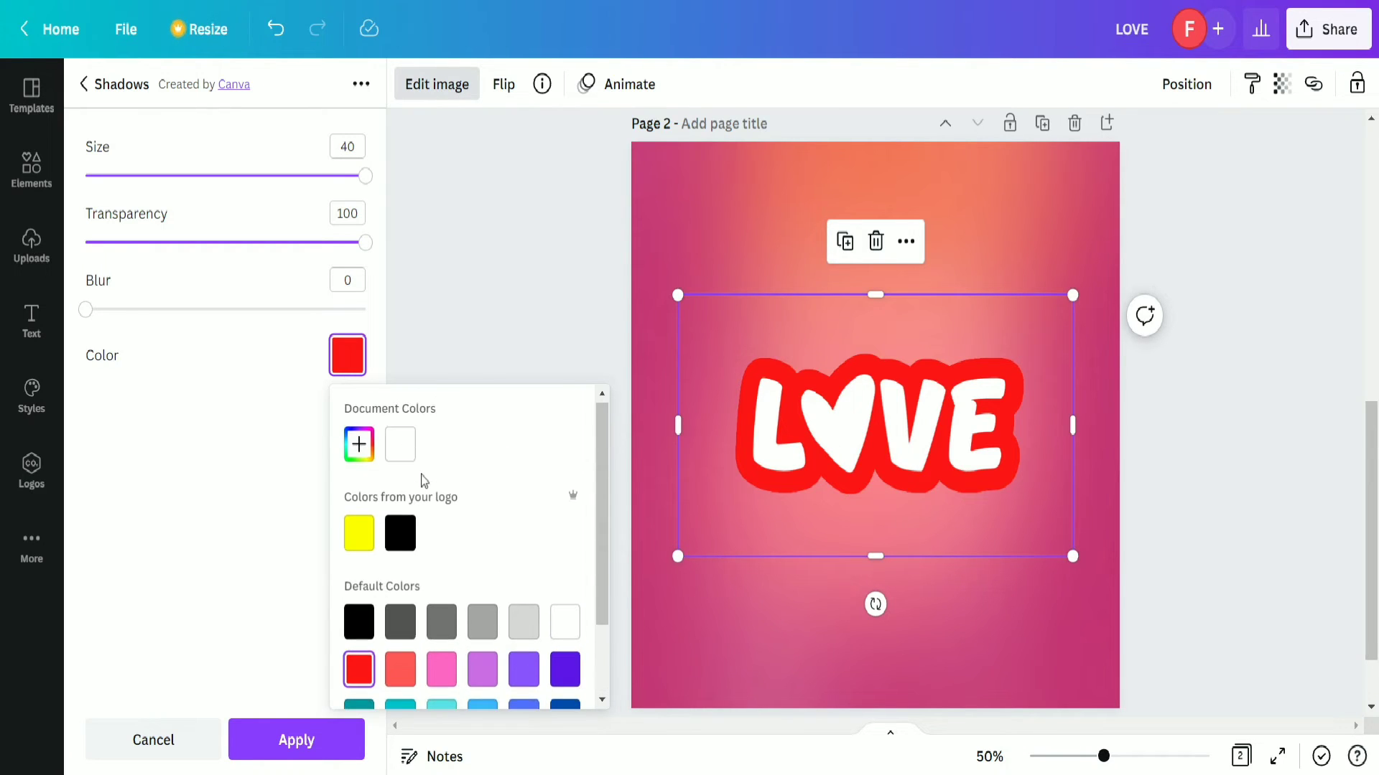
click(351, 457)
mouse_move(554, 495)
mouse_down()
mouse_move(605, 498)
mouse_move(611, 544)
mouse_up()
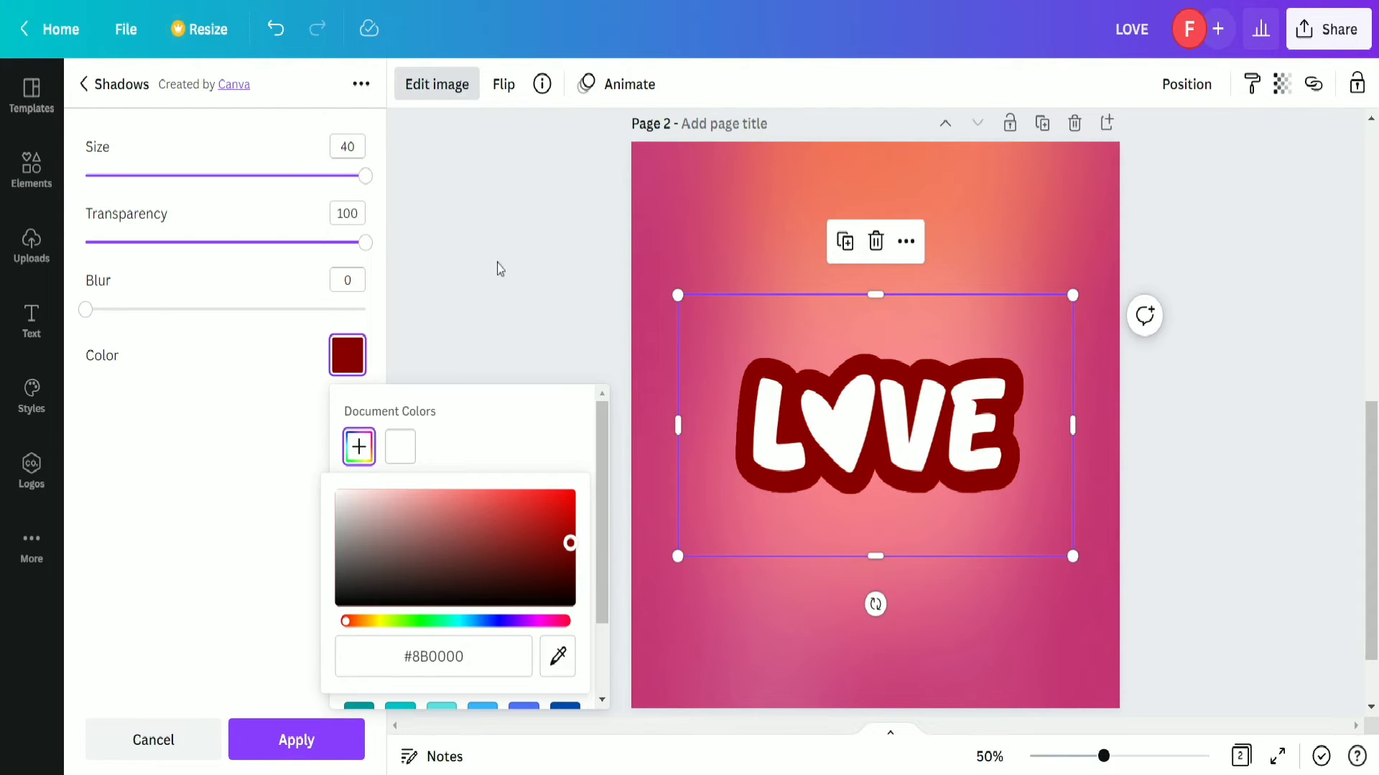
click(467, 272)
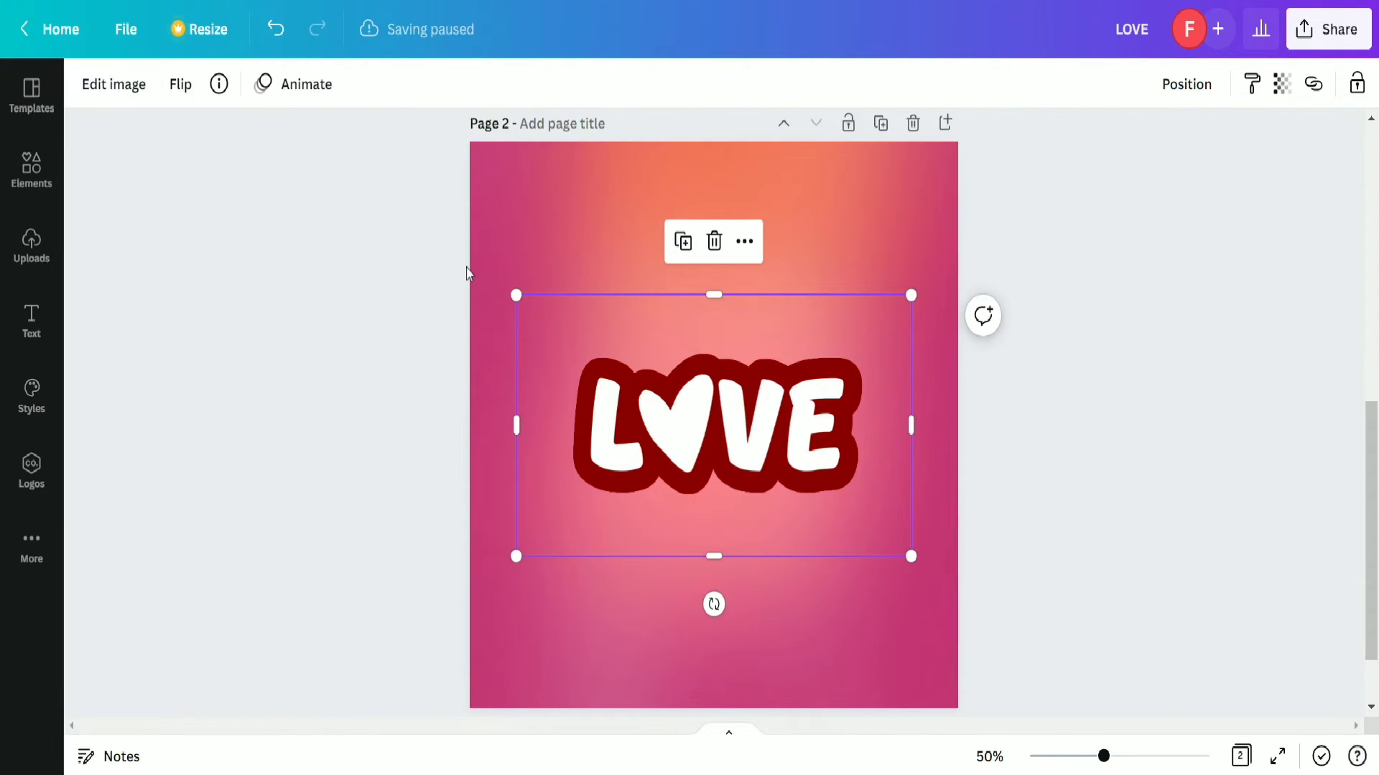
click(1118, 500)
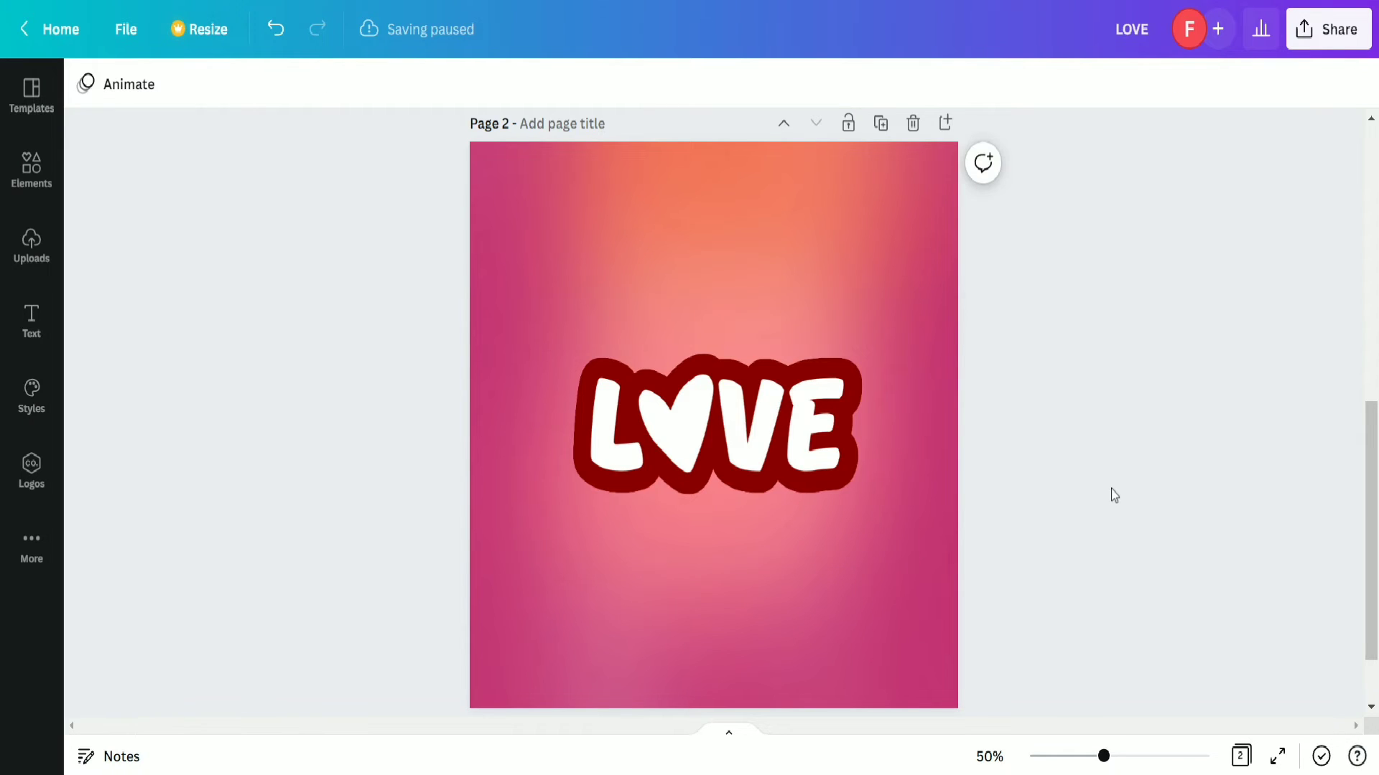
Add a Curved shadow beneath the dark-red-outlined LOVE image and apply it.
click(832, 457)
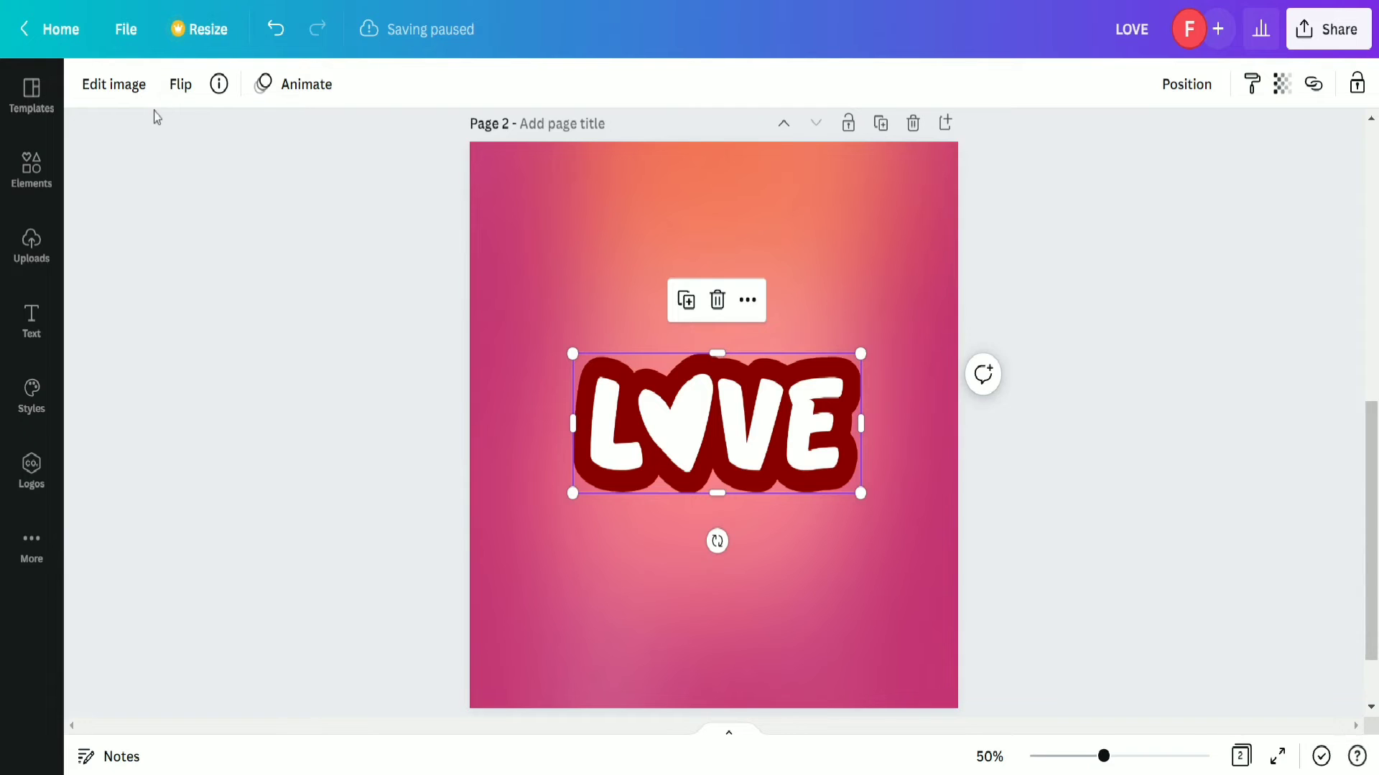
click(136, 92)
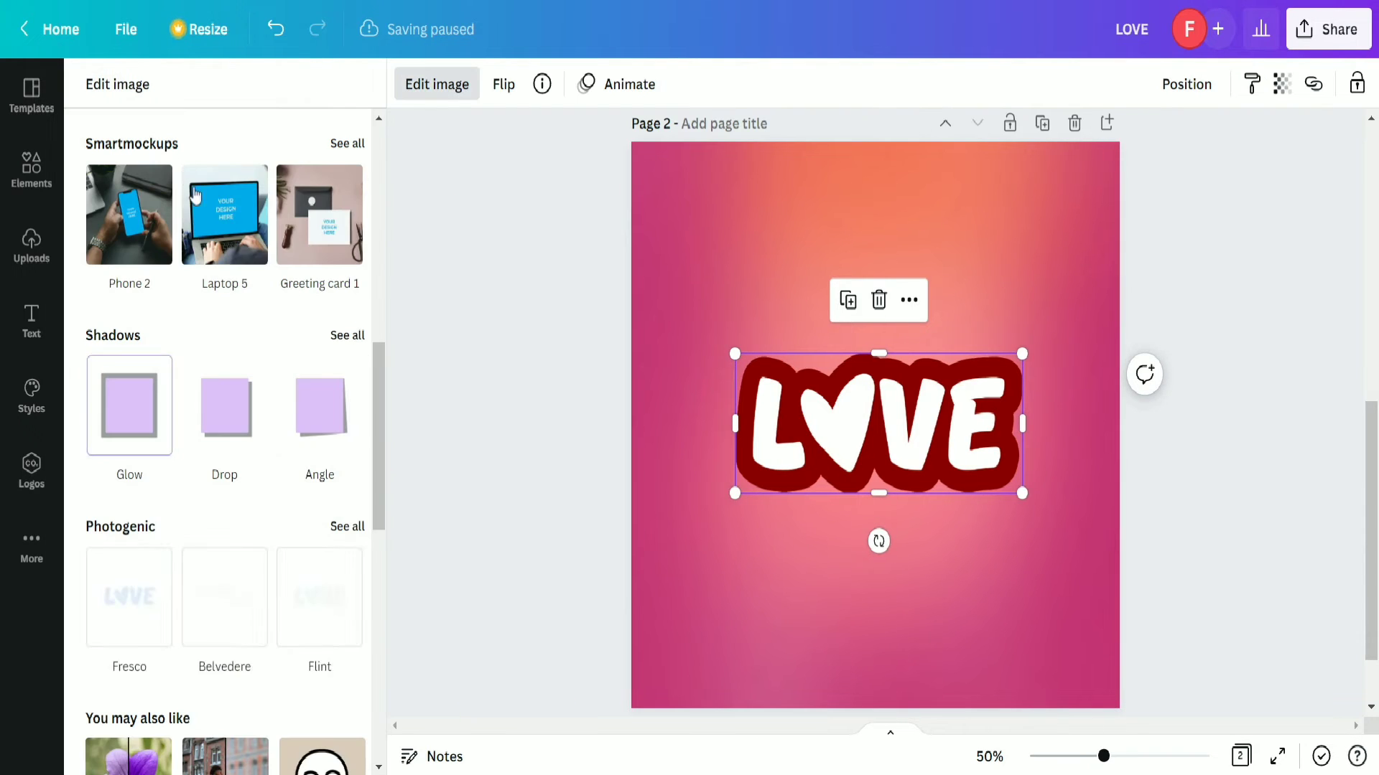
click(345, 336)
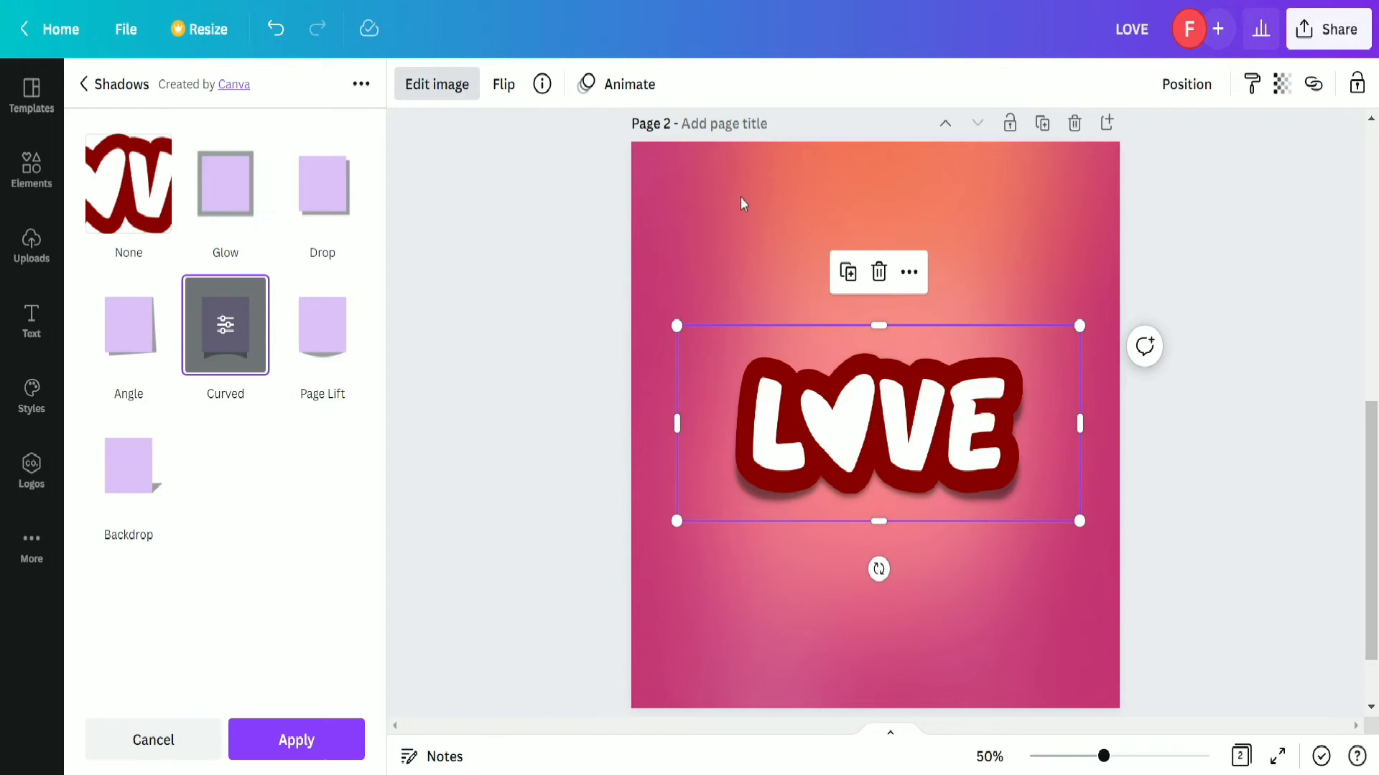
click(1251, 489)
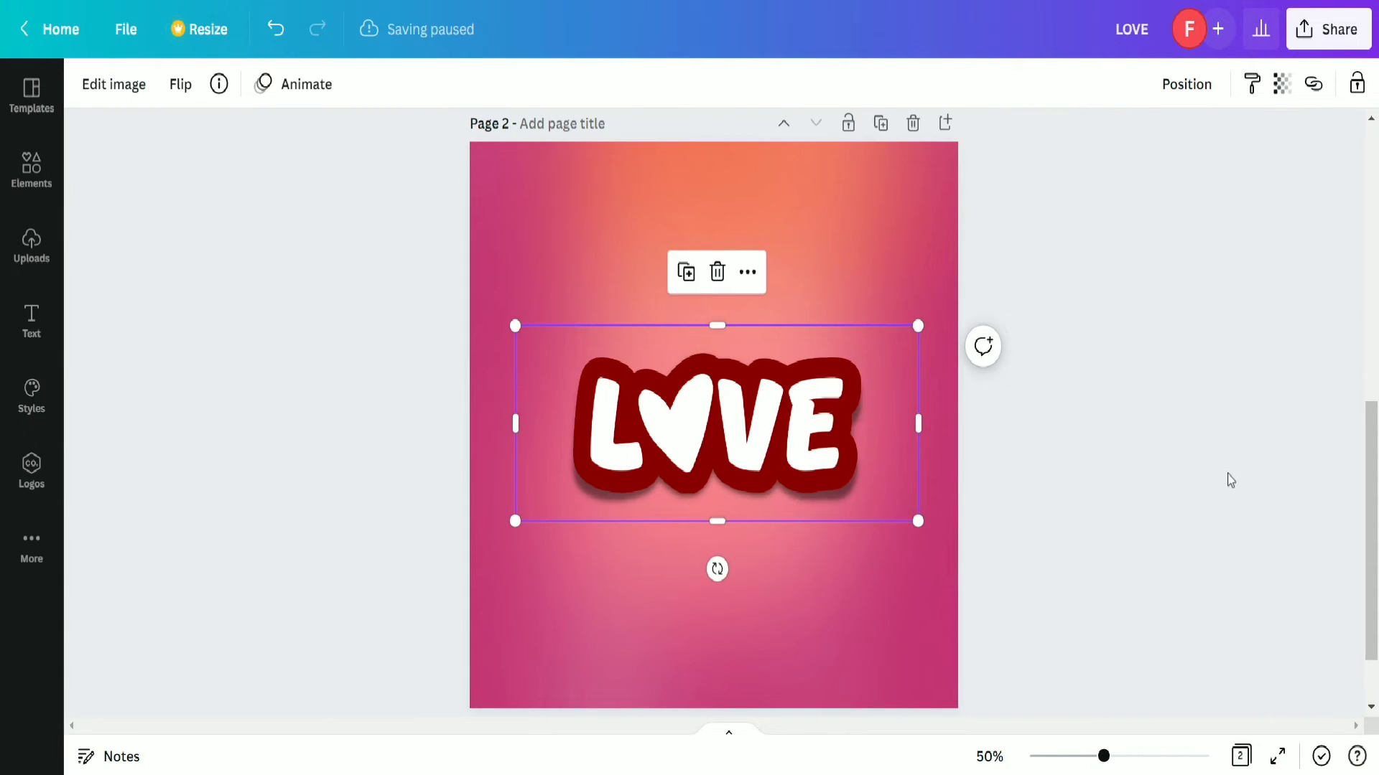
click(1225, 475)
Enlarge the outlined LOVE image slightly and center it on page 2.
click(681, 428)
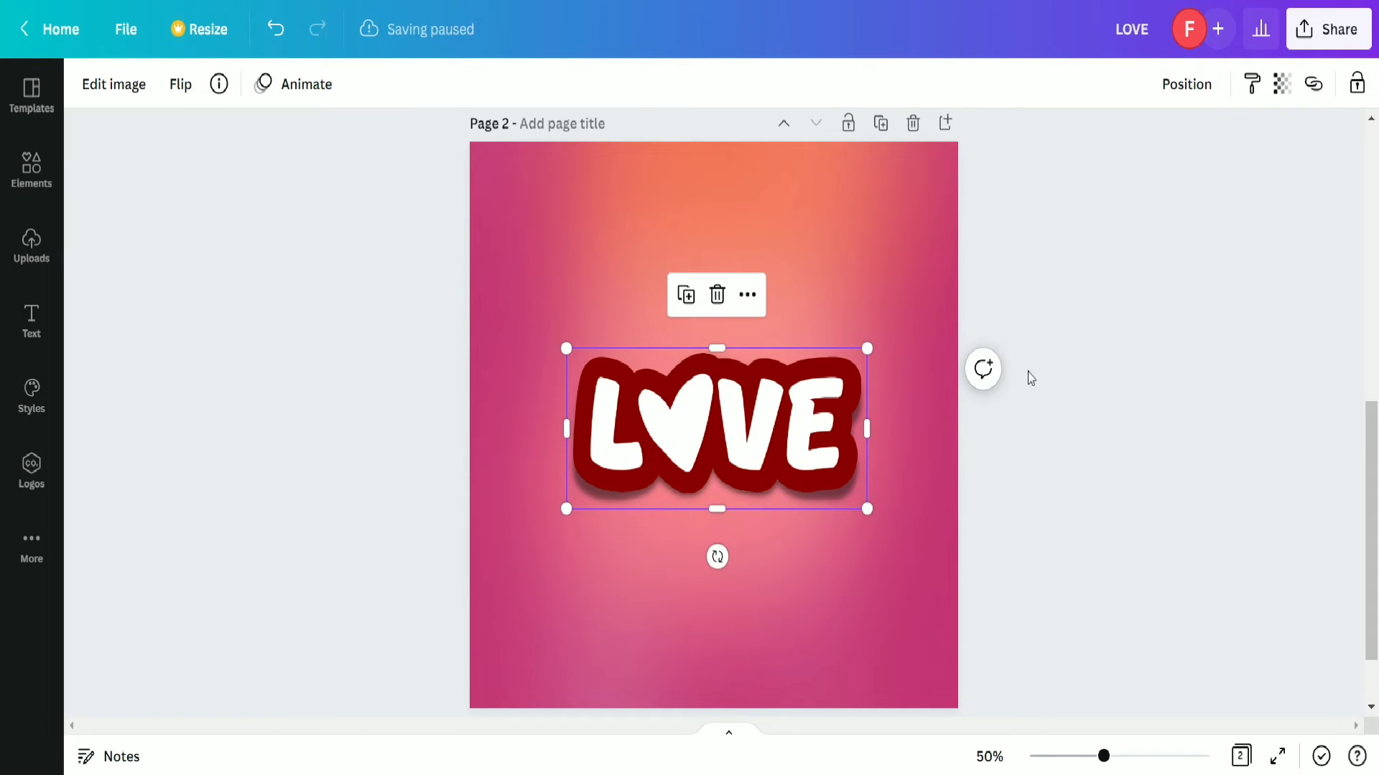
click(1054, 352)
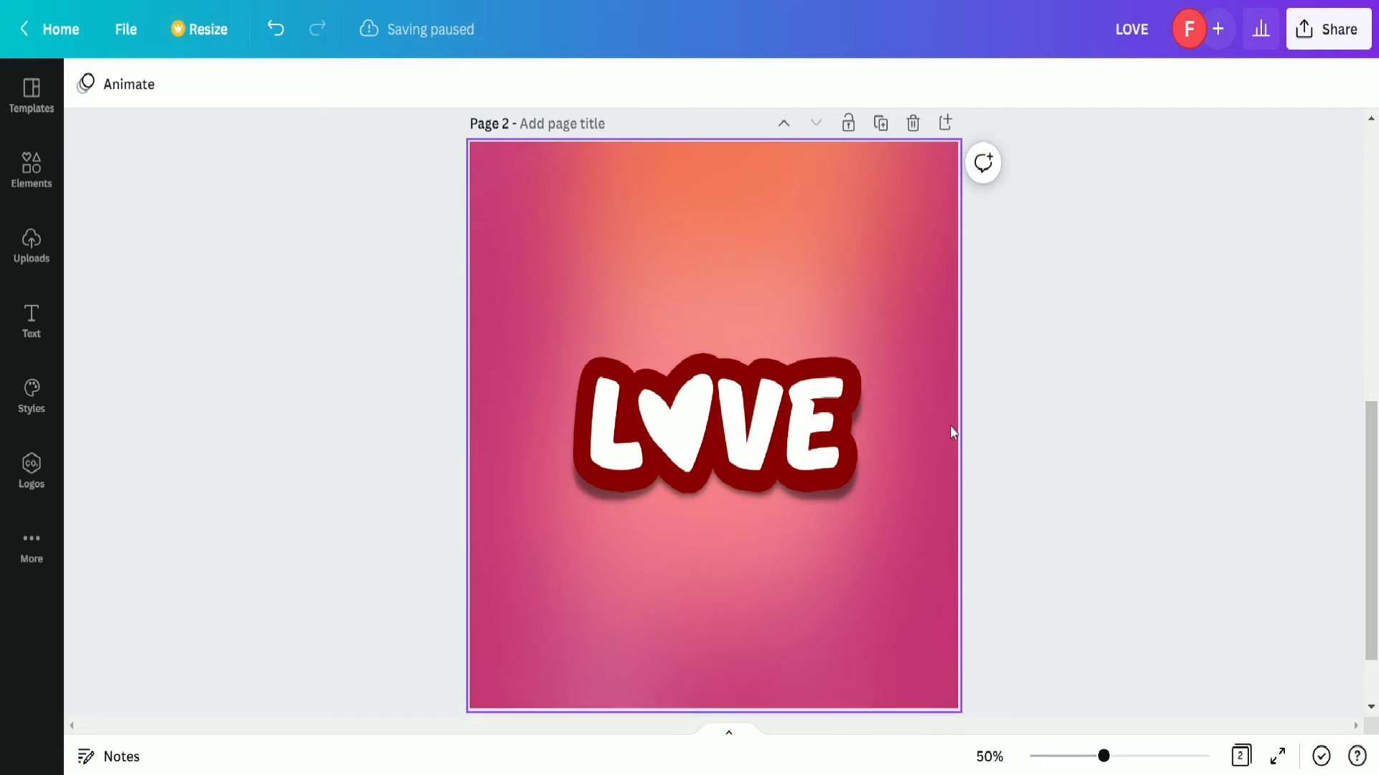
scroll(951, 431, up, 5)
scroll(948, 429, down, 6)
click(831, 358)
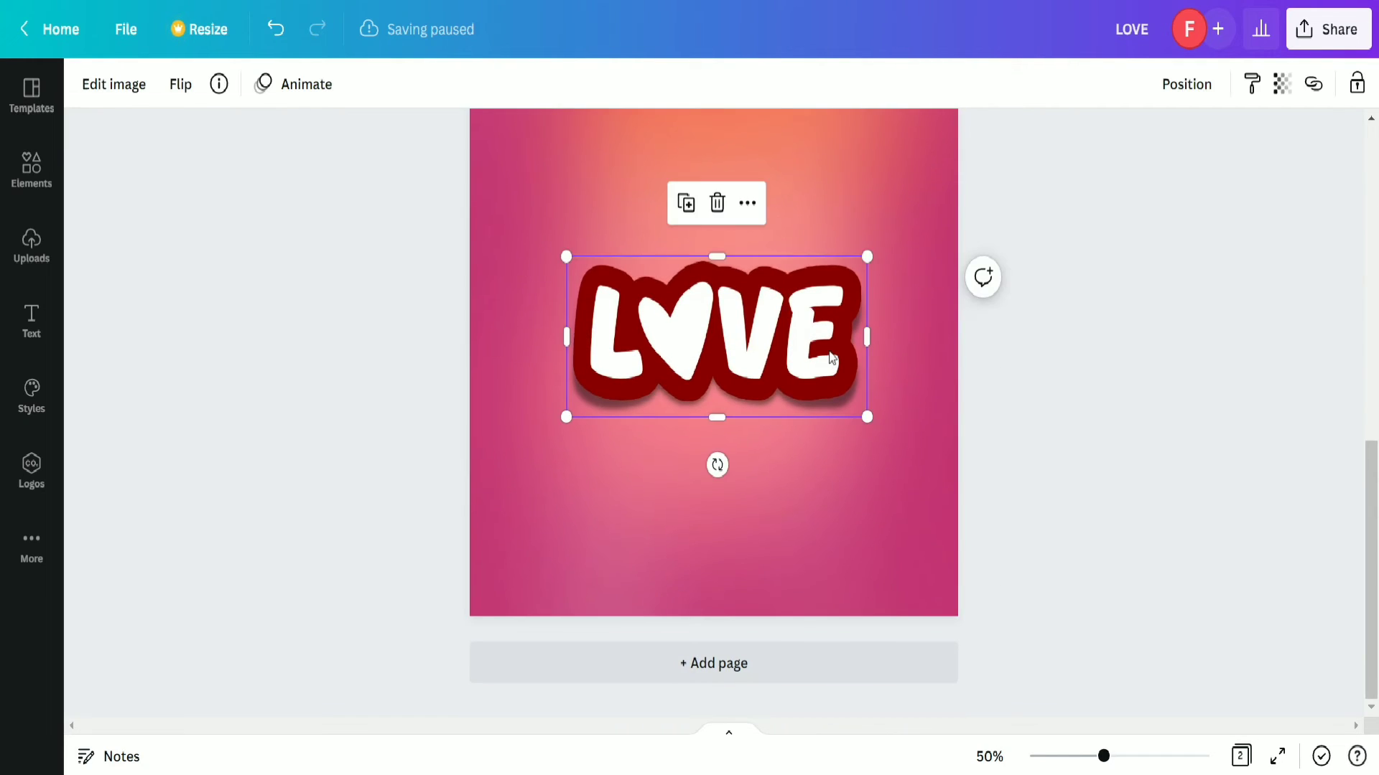
drag(873, 252, 886, 246)
scroll(1034, 370, up, 2)
mouse_move(815, 439)
mouse_down()
mouse_move(757, 437)
mouse_move(803, 441)
mouse_up()
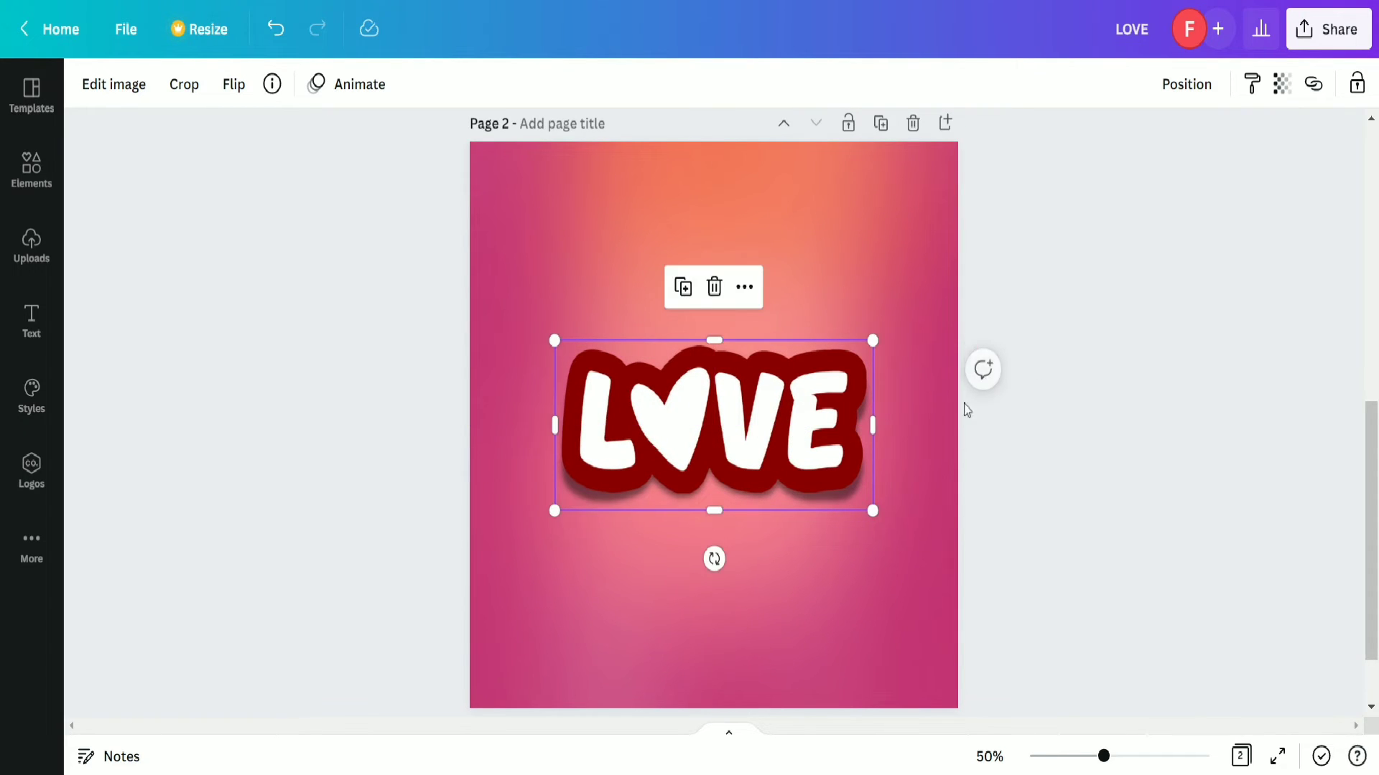
click(1019, 381)
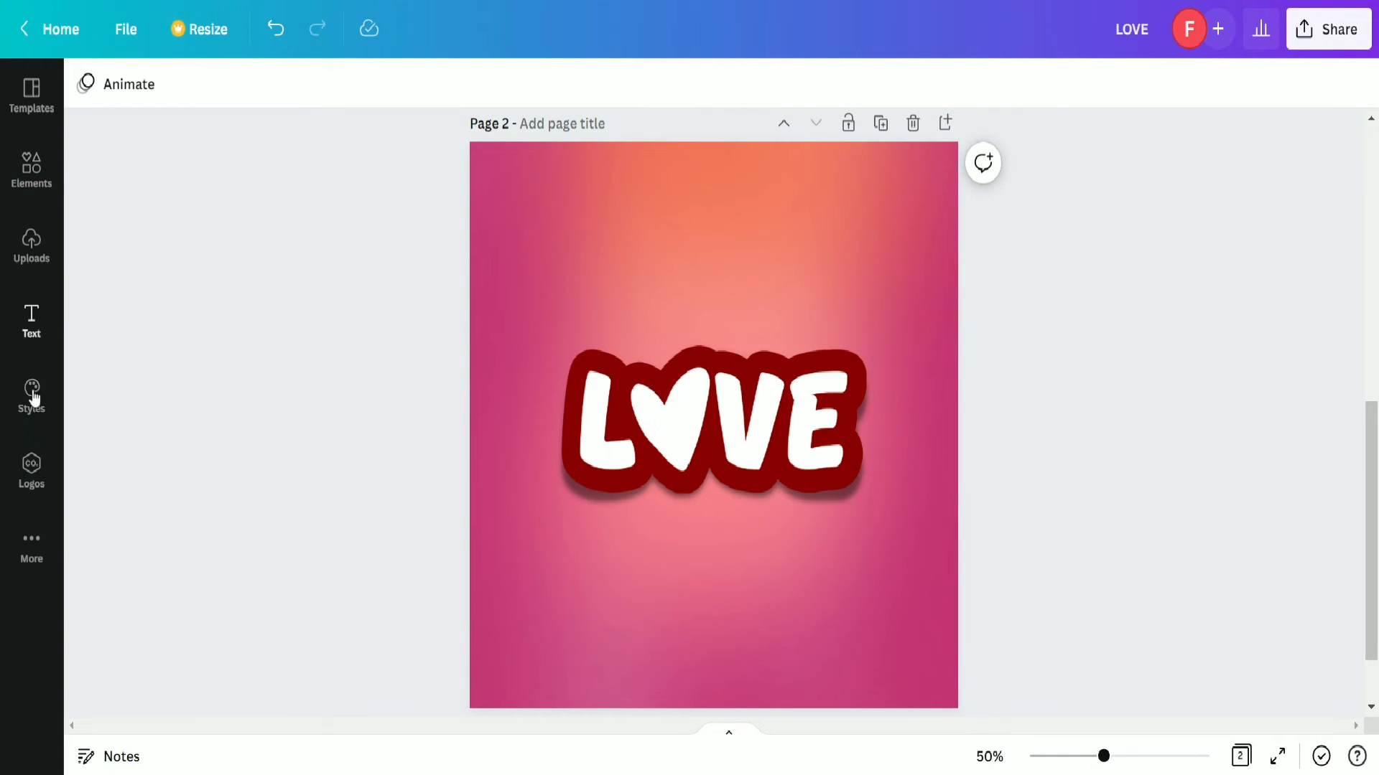
Insert the uploaded white LOVE image on page 2, enlarge it and crop away the empty space above and below the letters.
click(31, 248)
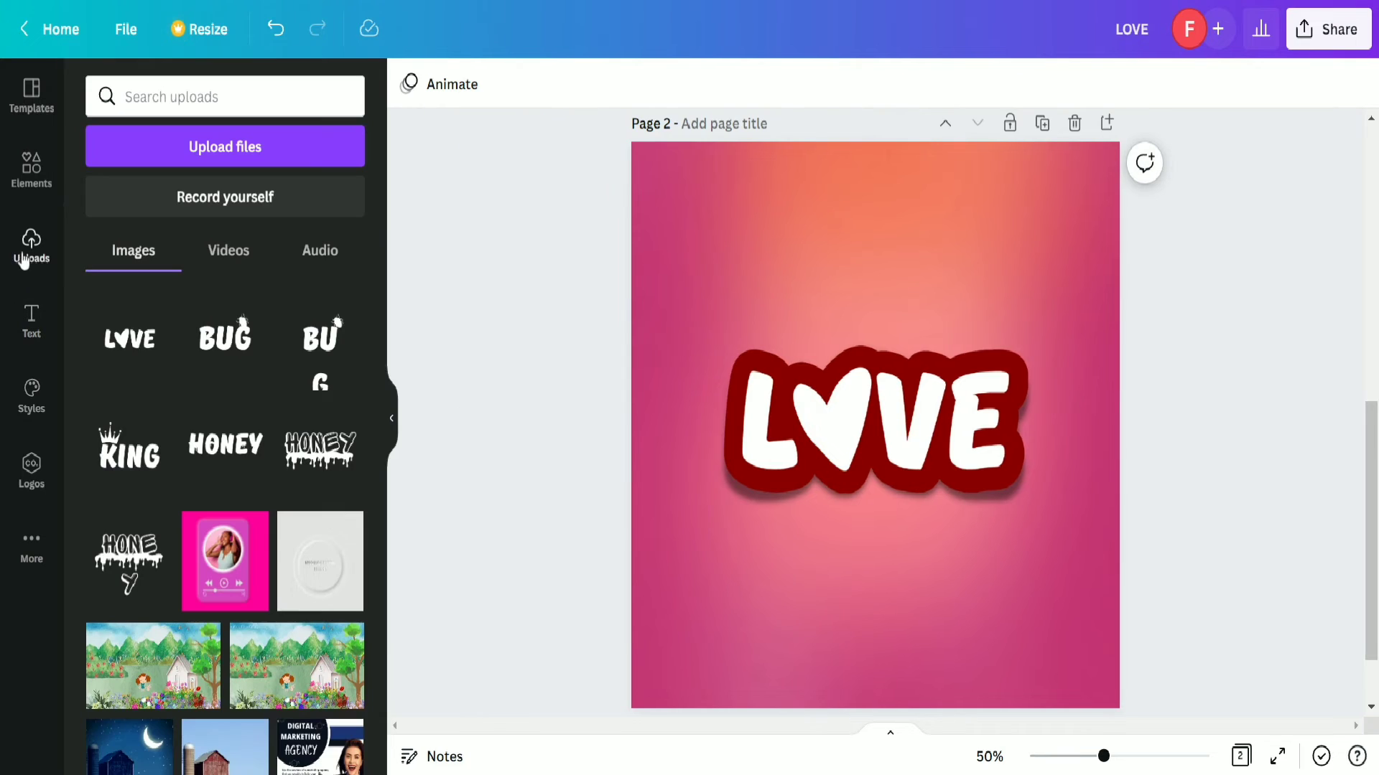
click(154, 350)
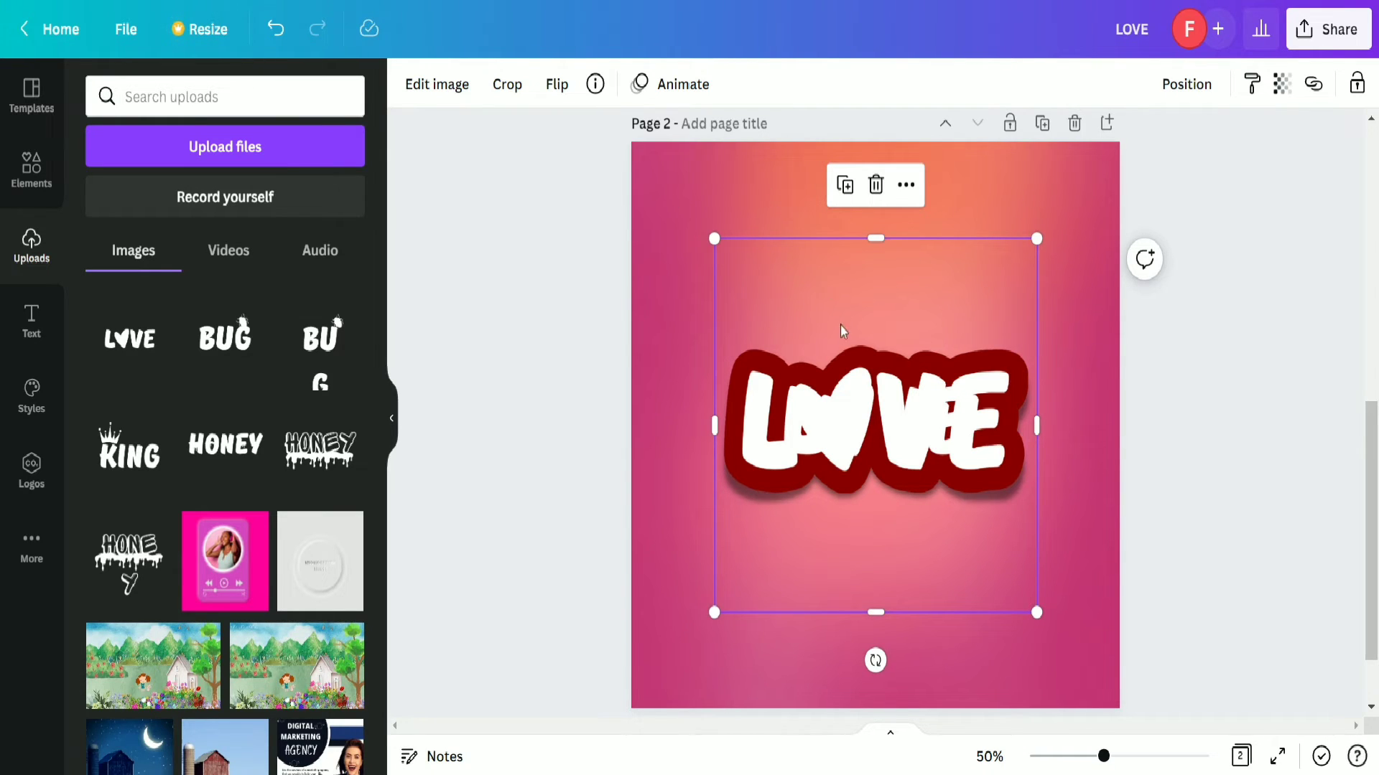
drag(1035, 236, 984, 297)
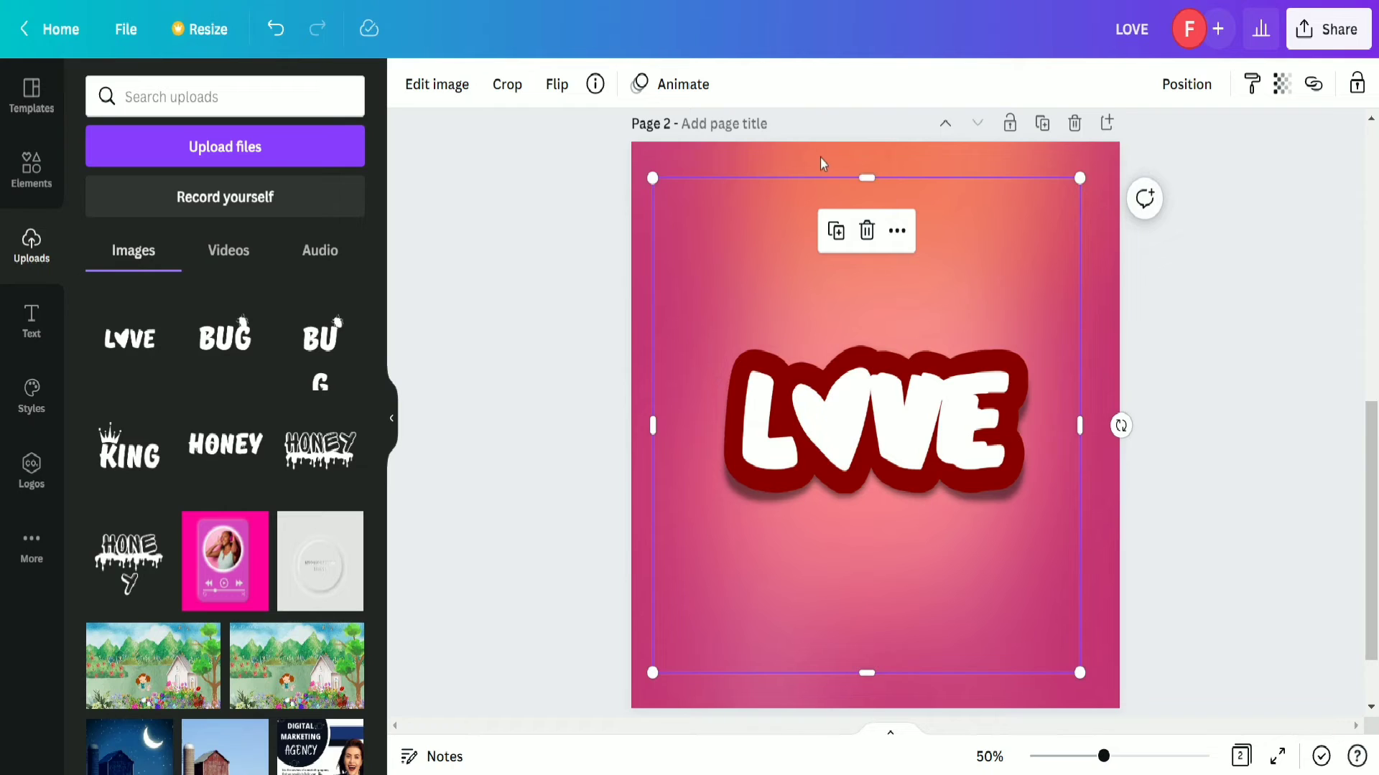
drag(876, 245, 891, 305)
drag(861, 673, 866, 533)
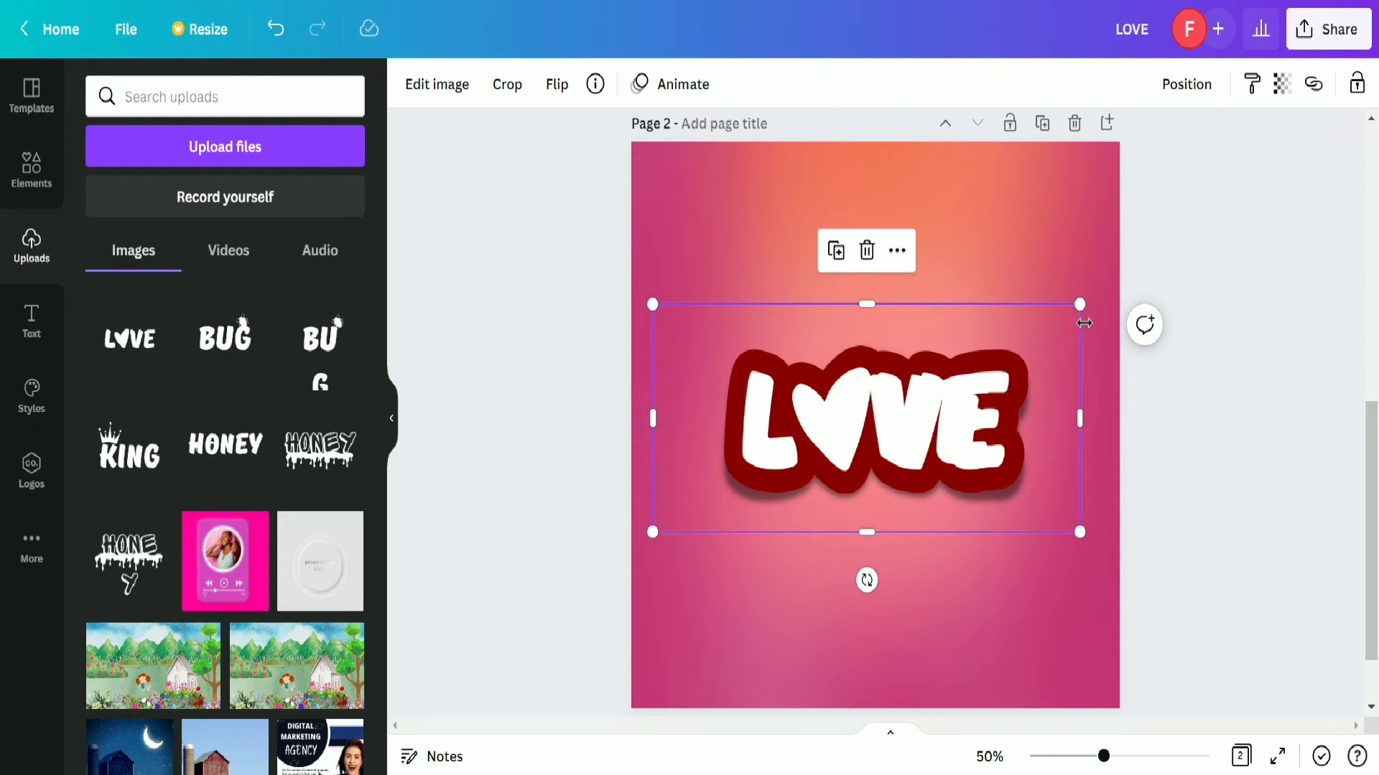
Scale and position the new white LOVE image to match the letters of the outlined LOVE exactly.
drag(1081, 305, 1093, 296)
drag(1046, 403, 1049, 406)
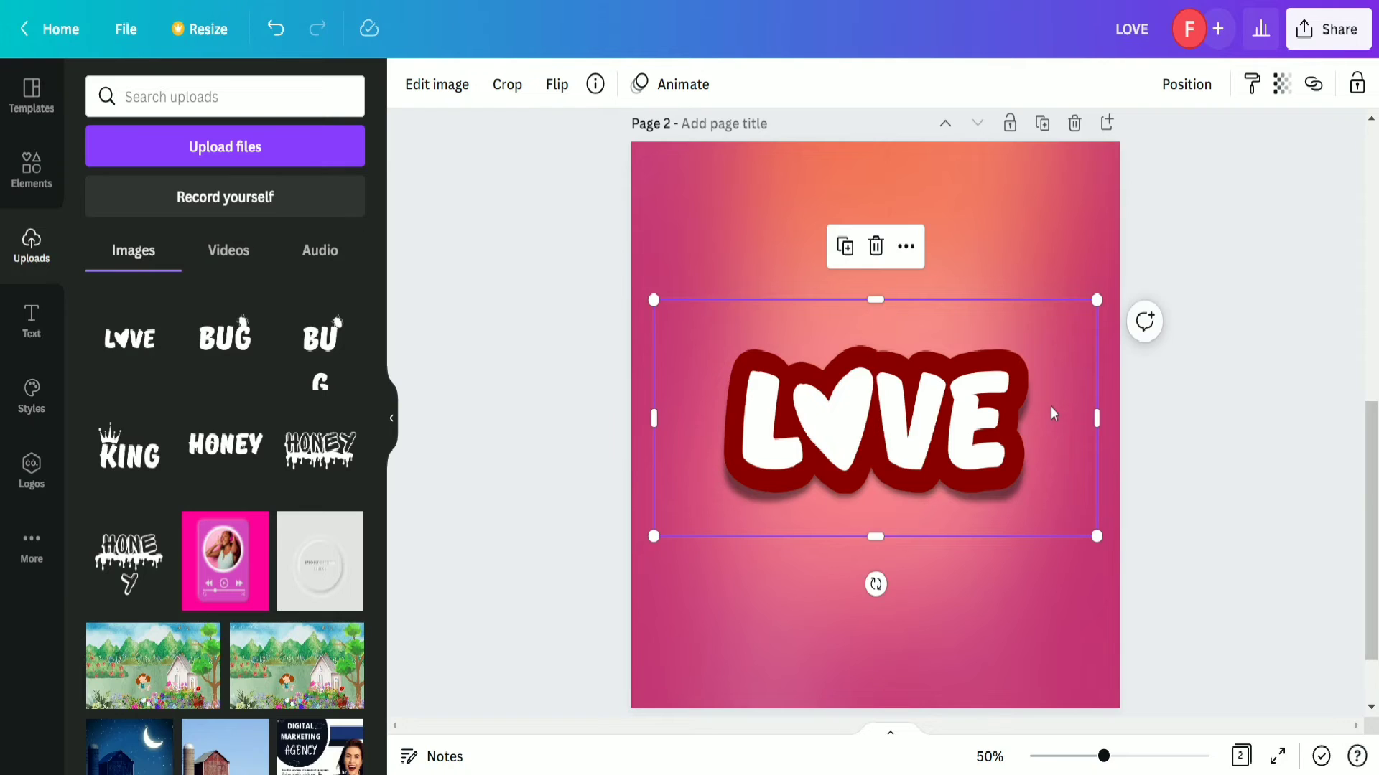
drag(1097, 539, 1100, 540)
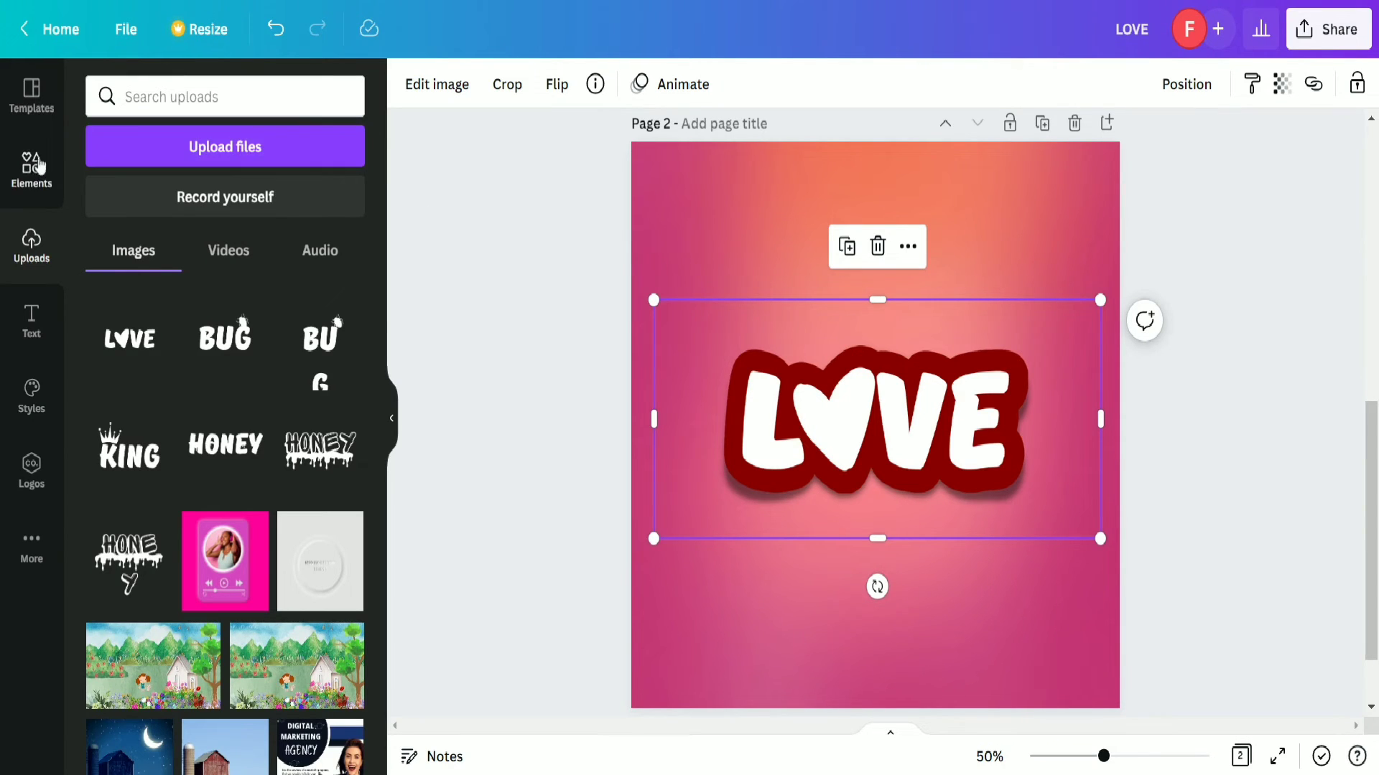
Add a Glow shadow to the white LOVE image with size 20, transparency 100 and blur 0.
click(458, 86)
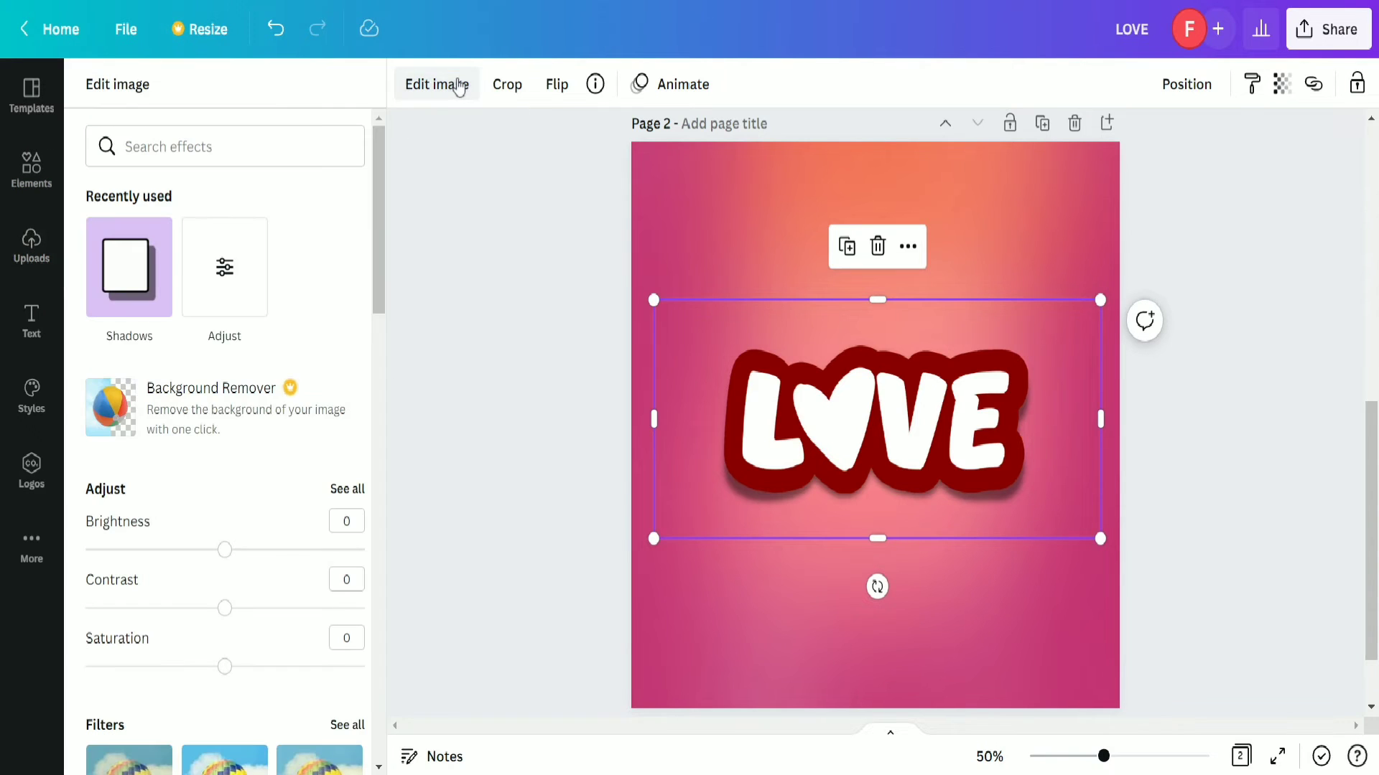
click(128, 261)
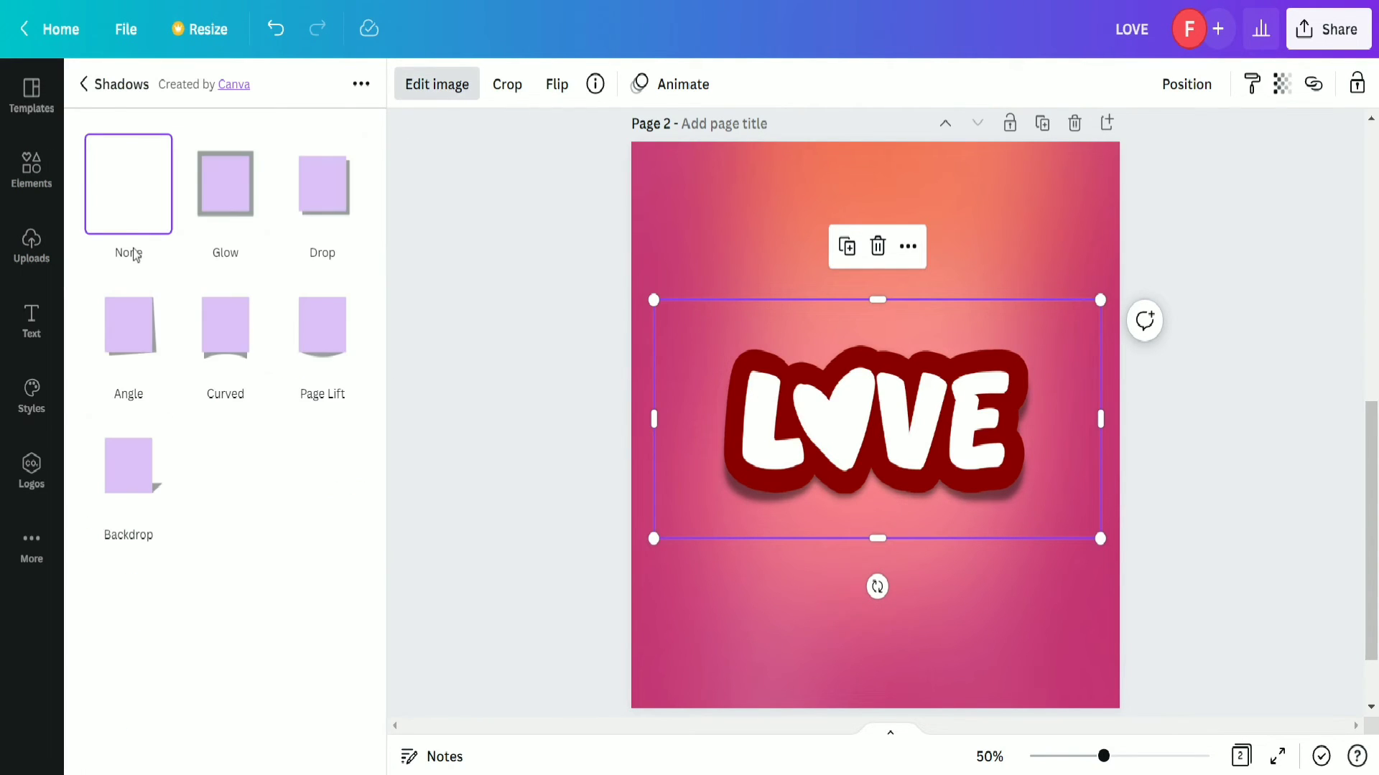
click(232, 179)
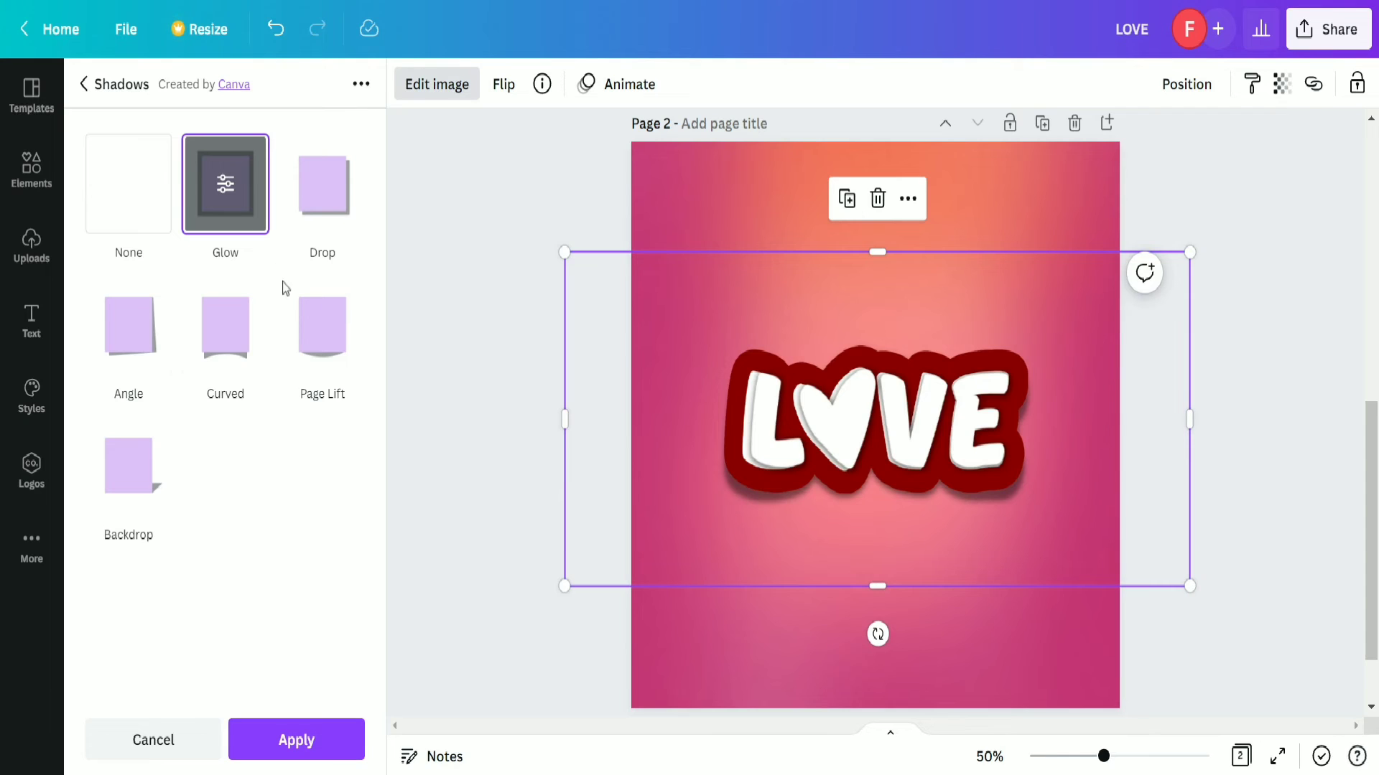
click(230, 186)
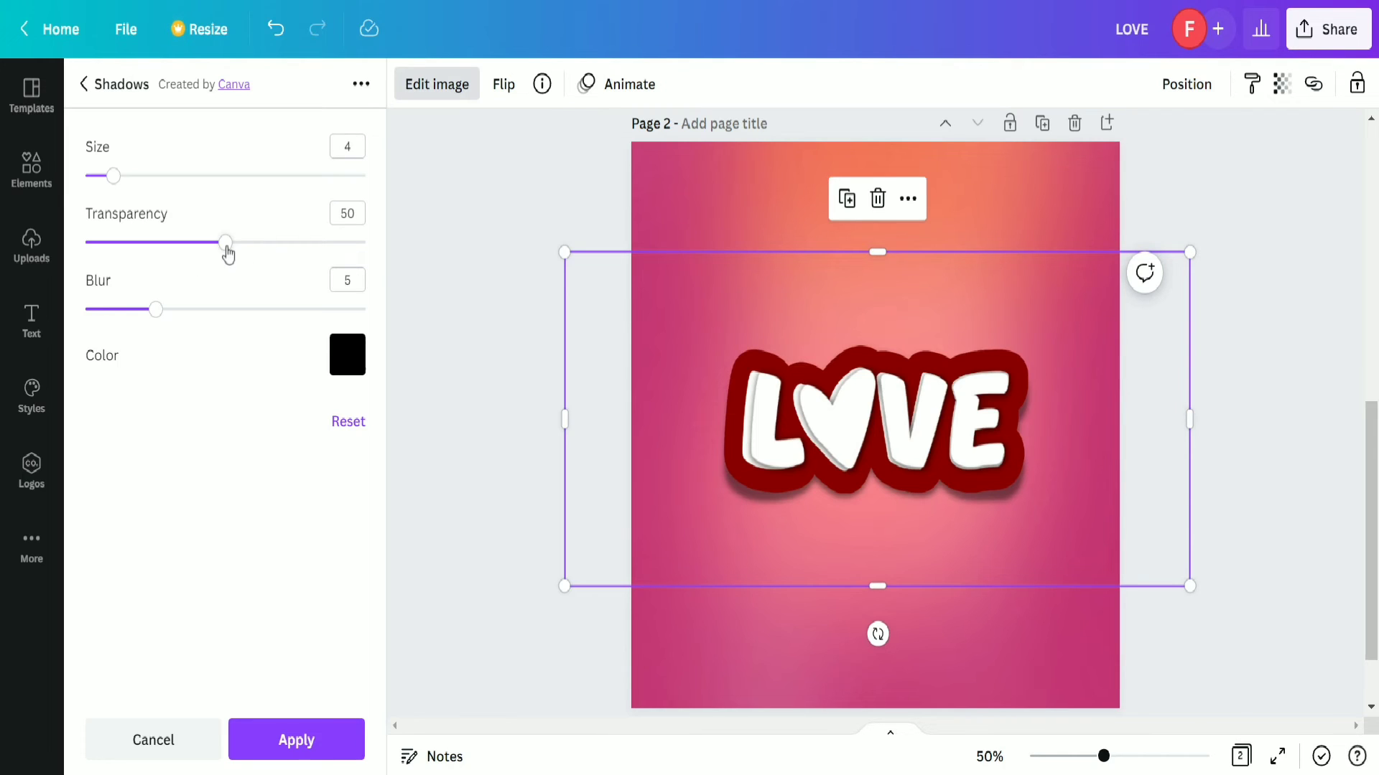
drag(224, 248, 388, 270)
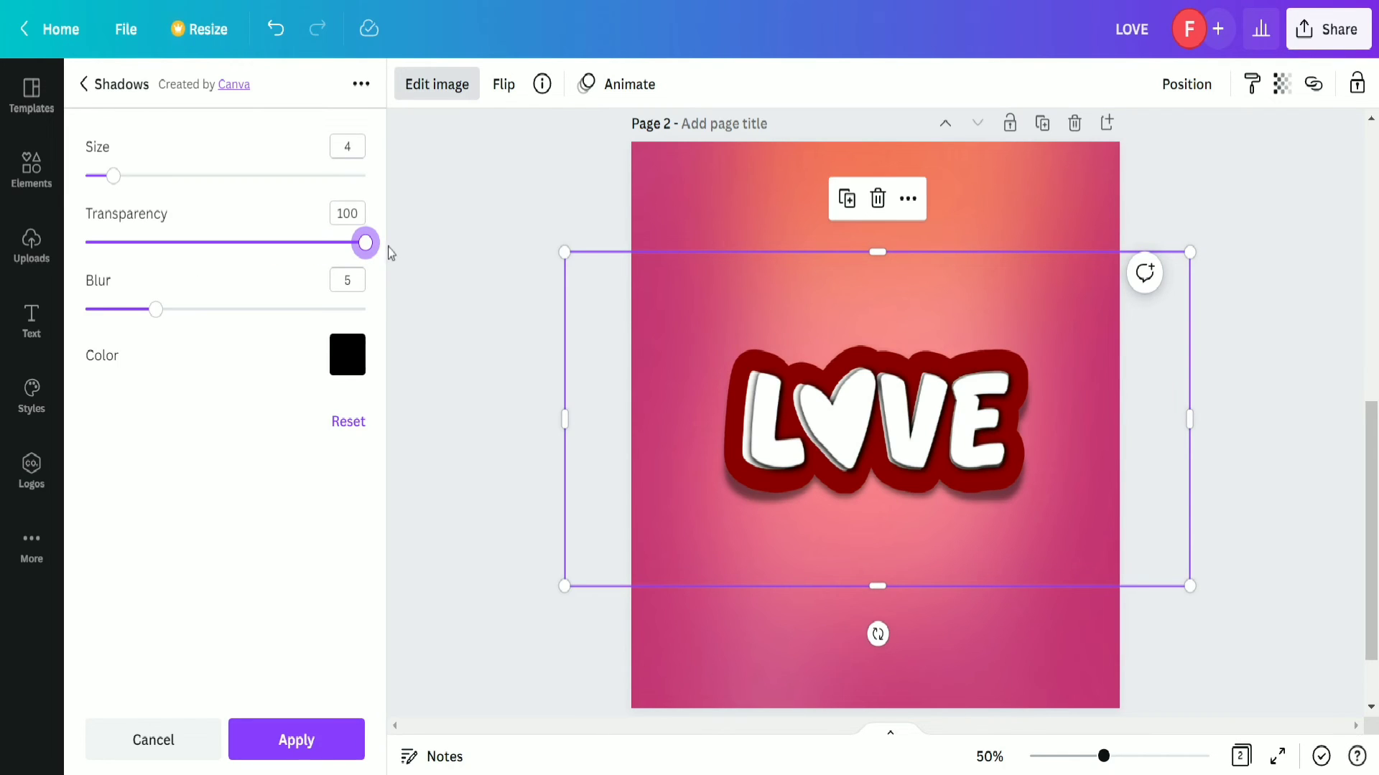
click(360, 141)
key(BackSpace)
drag(156, 310, 34, 310)
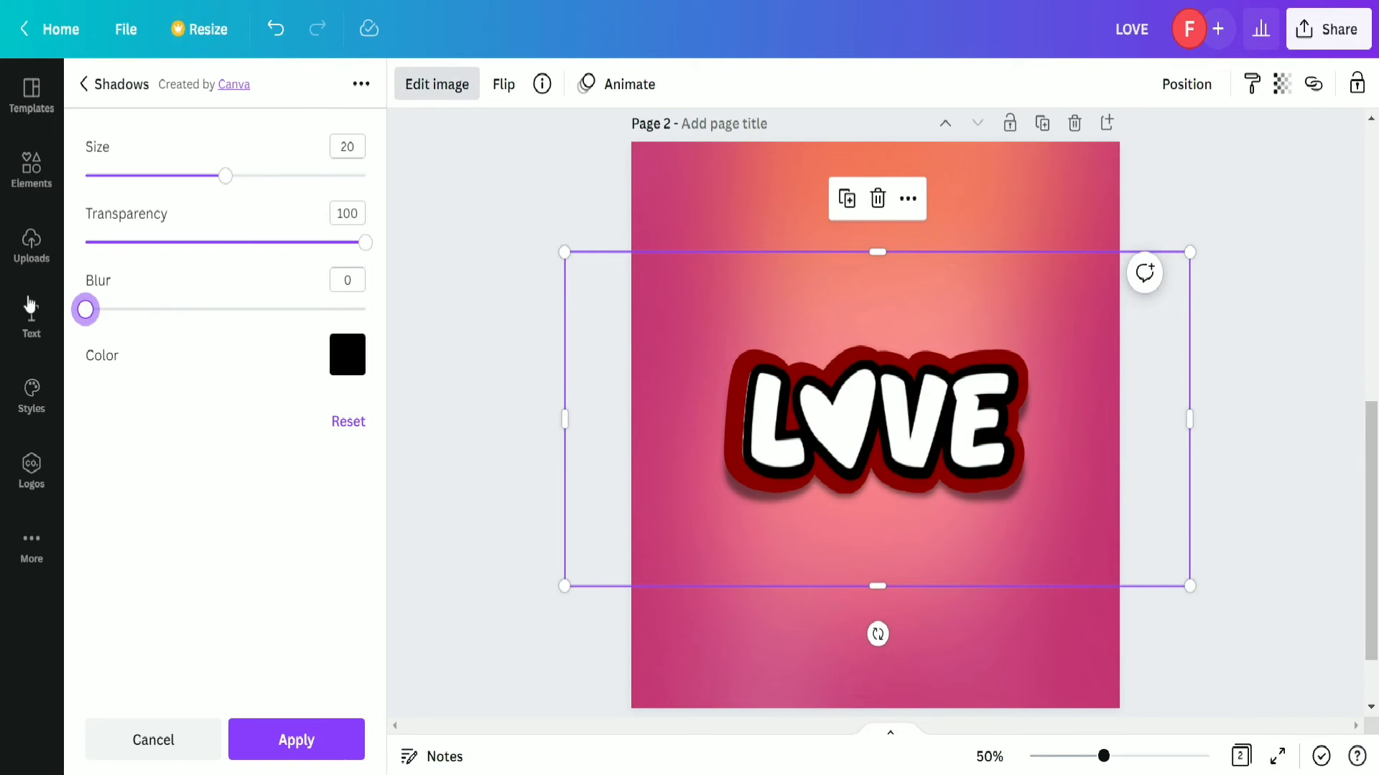
Set the glow color of the white LOVE image to red #E61E1E and apply the effect.
click(348, 355)
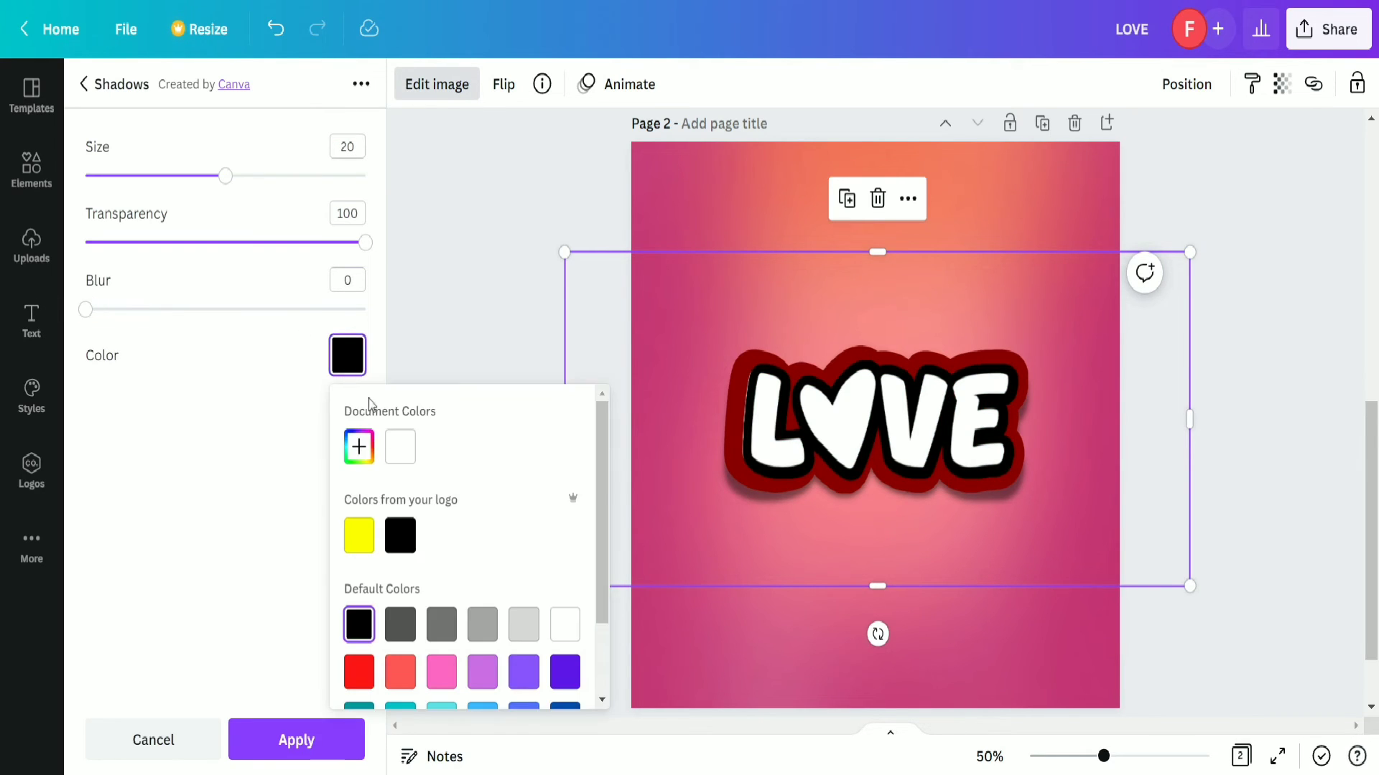
scroll(418, 630, down, 2)
click(372, 577)
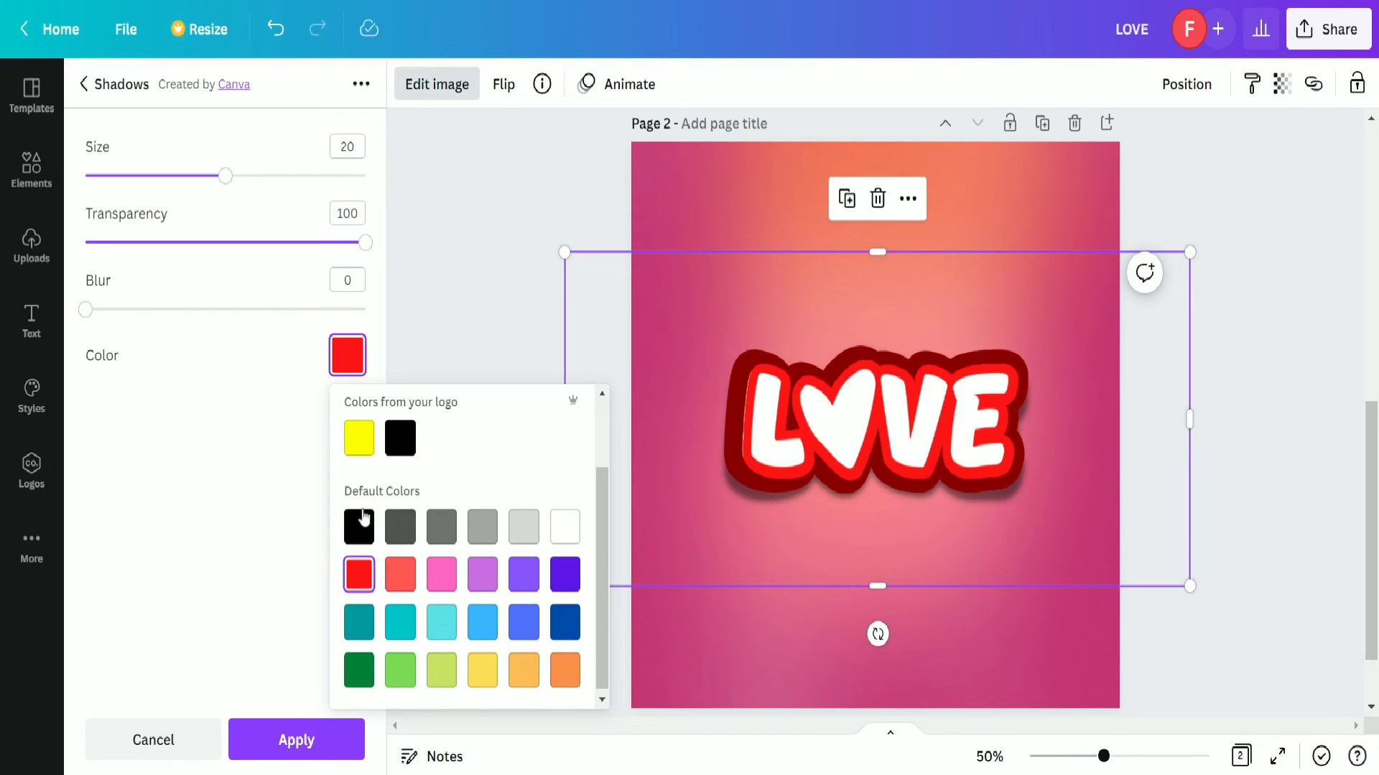
scroll(360, 494, up, 2)
click(359, 447)
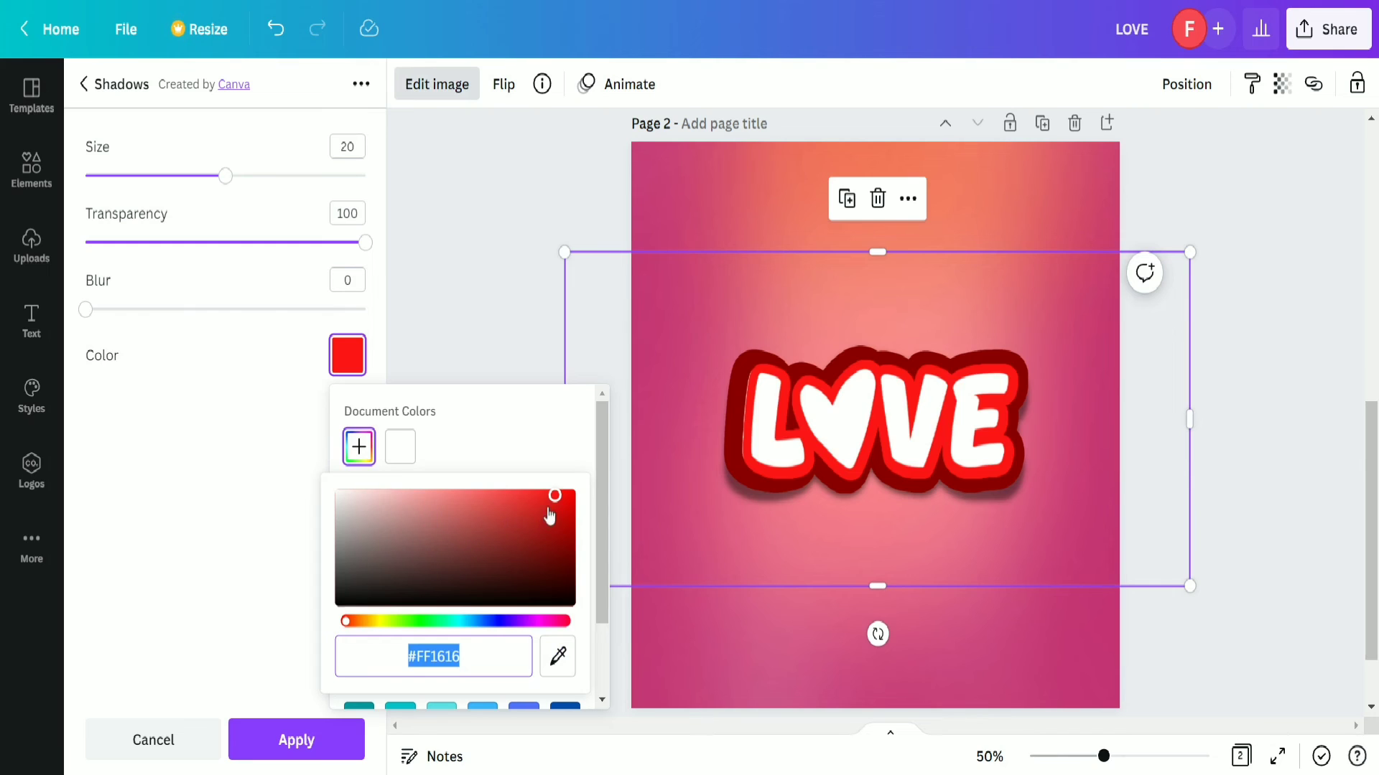
text(#F60000)
key(Return)
text(#FF5A5A)
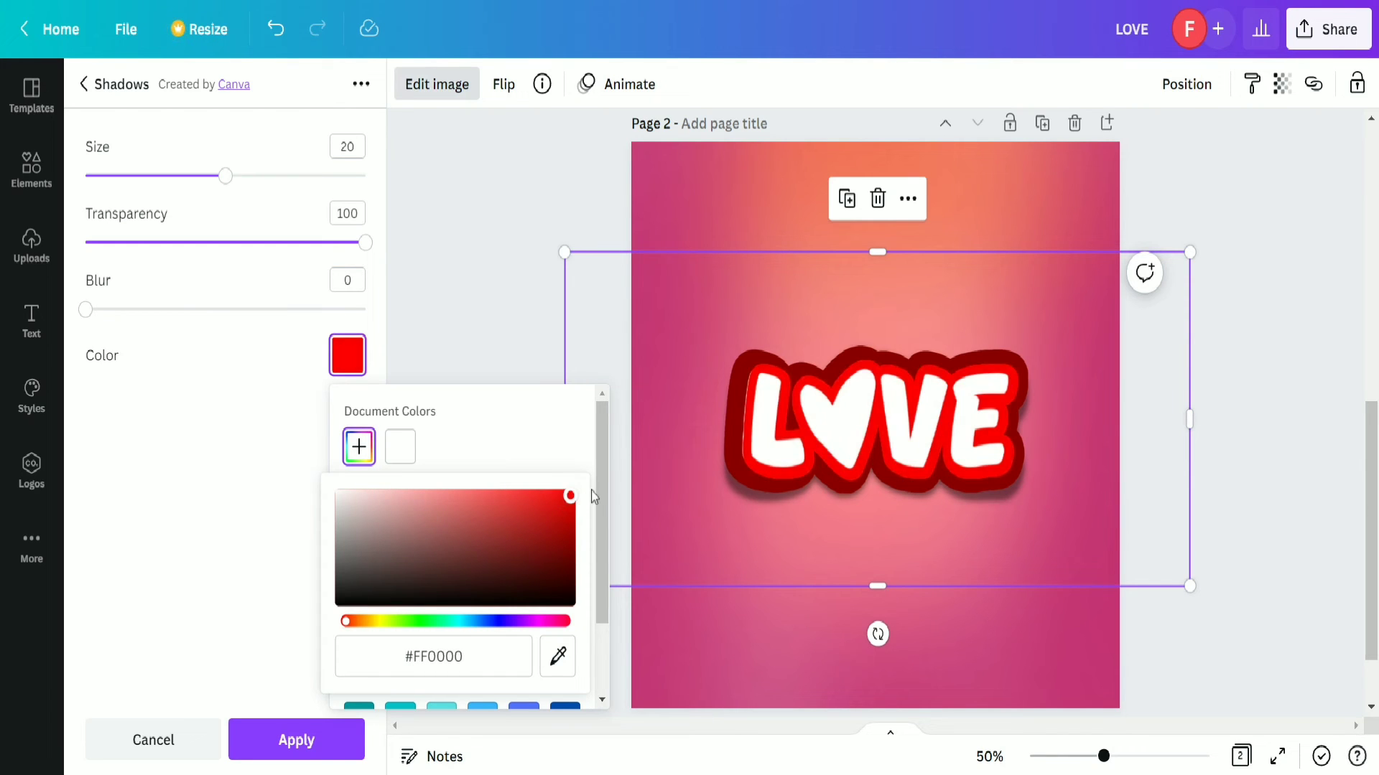
key(Return)
drag(490, 495, 545, 504)
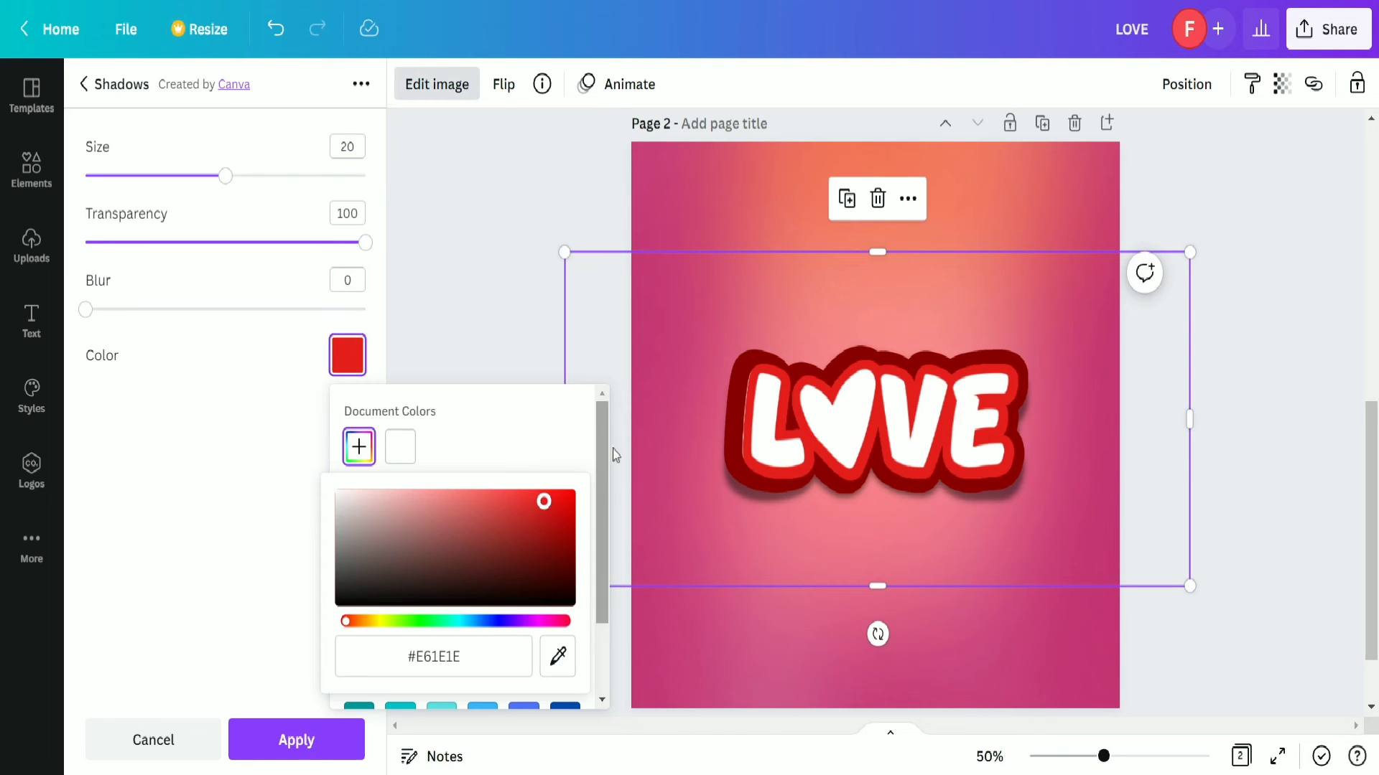
click(1280, 480)
click(1252, 502)
click(980, 438)
click(1175, 510)
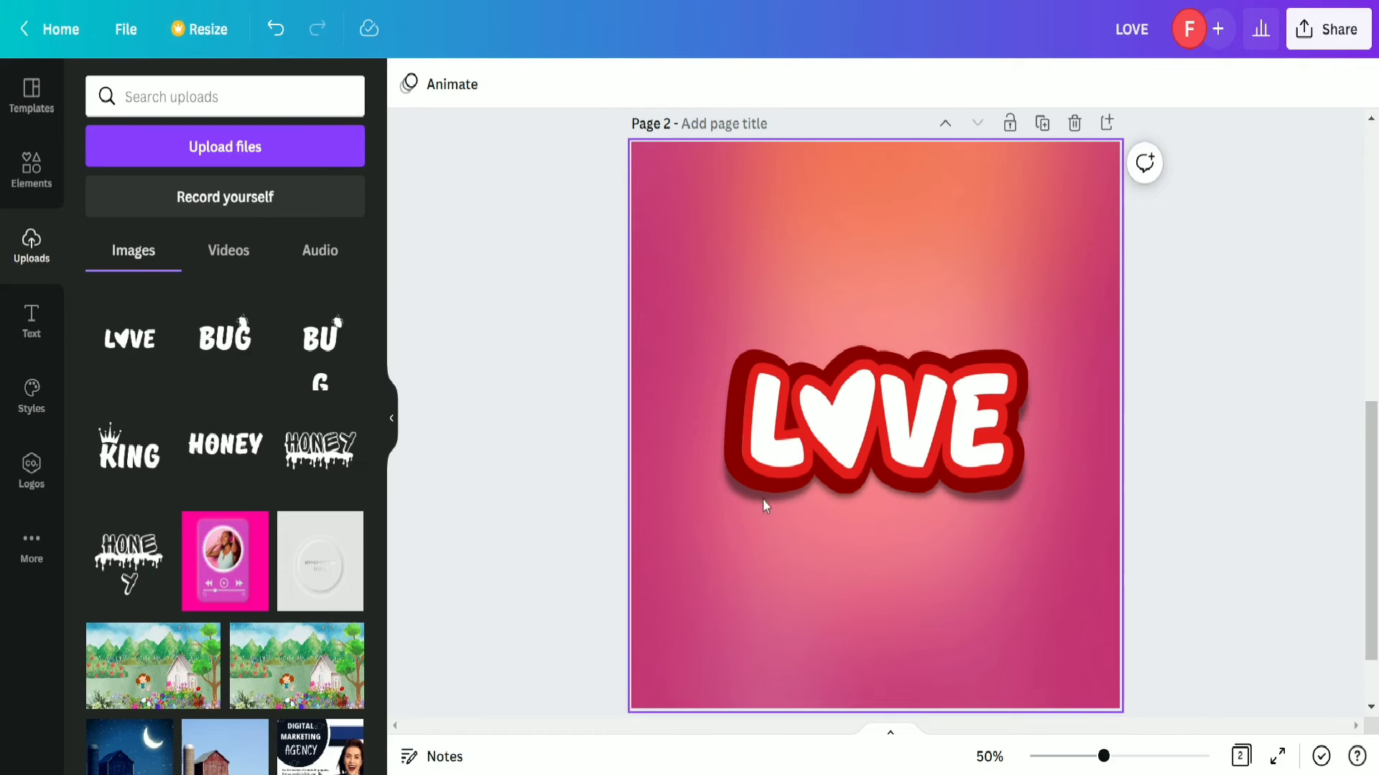
Insert another copy of the uploaded white LOVE image on page 2, crop the empty space above and below the letters, and enlarge it.
click(233, 208)
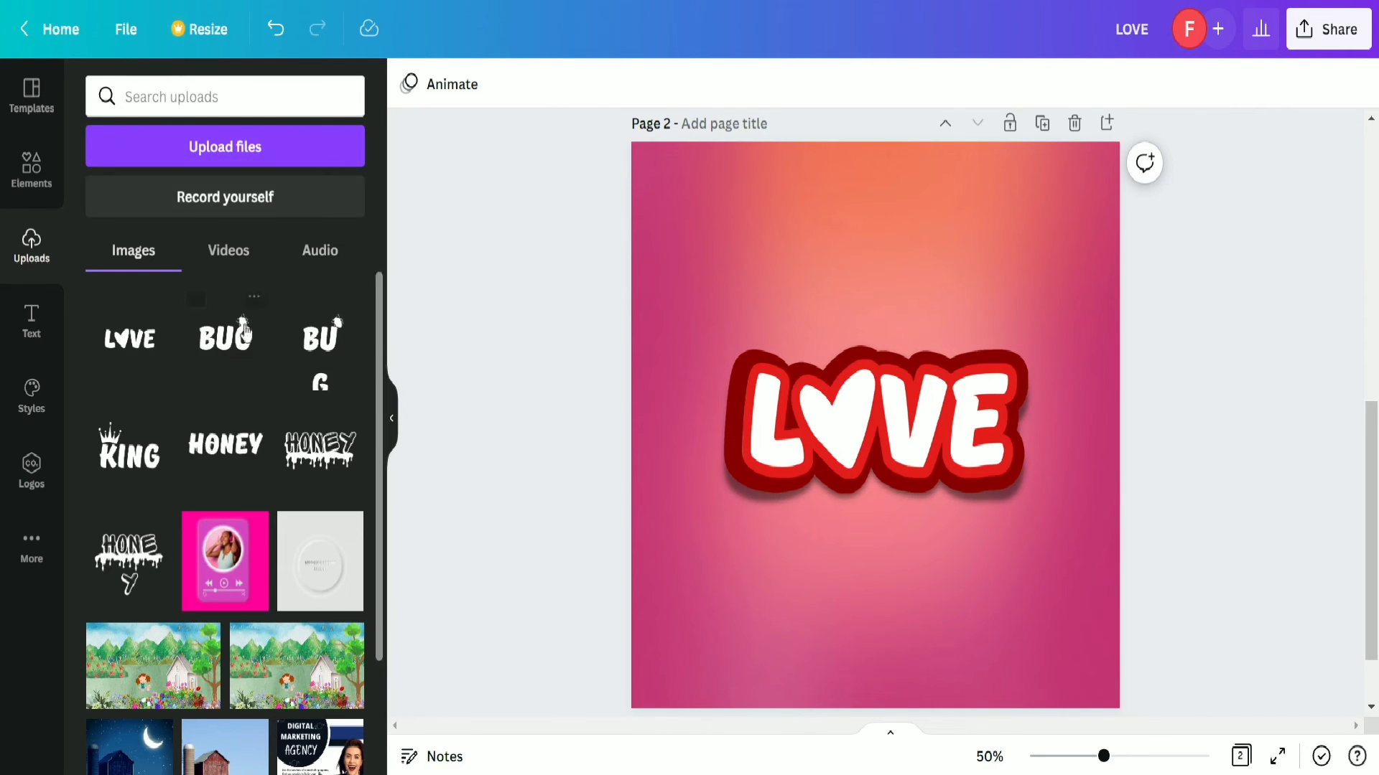
click(140, 345)
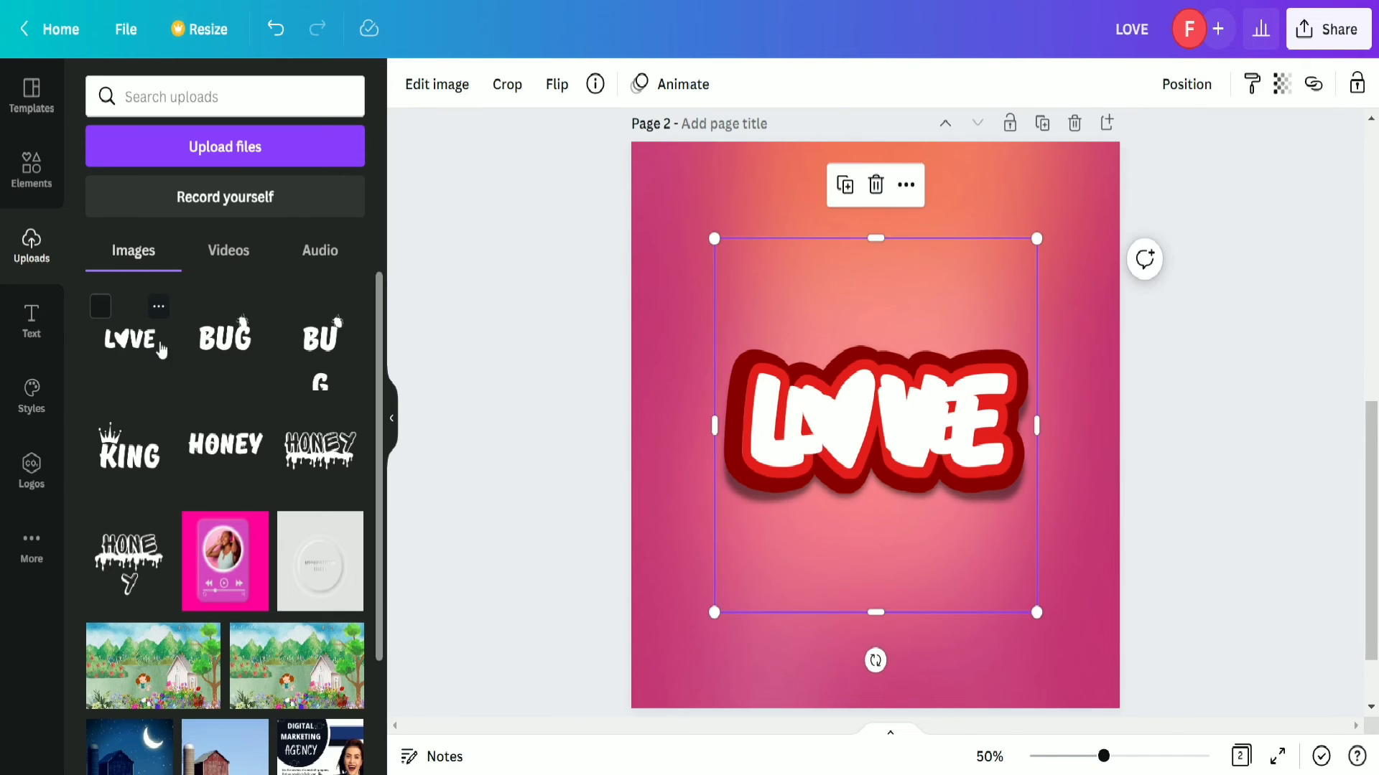
drag(876, 238, 879, 318)
drag(878, 612, 876, 532)
drag(1075, 289, 1246, 176)
drag(1064, 474, 988, 516)
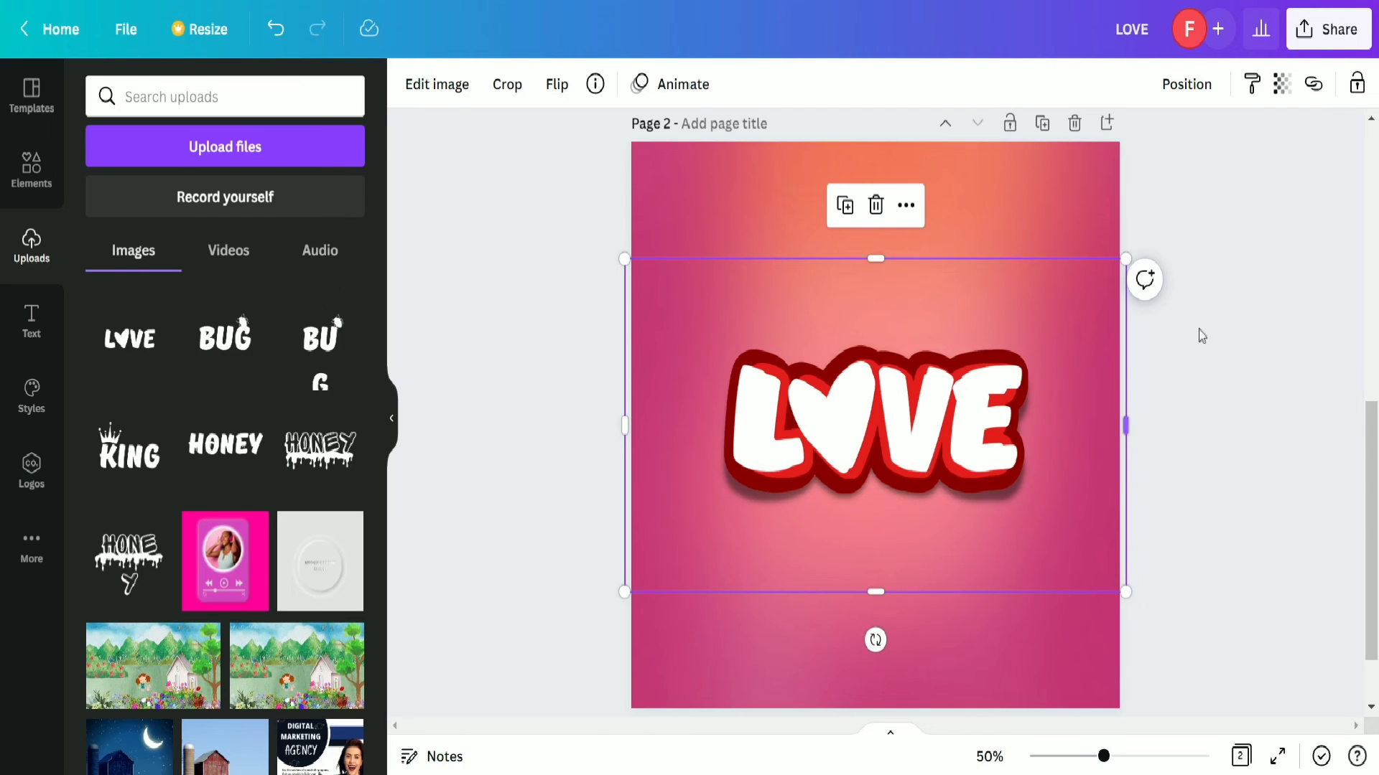
Crop the margins around the new white LOVE image and scale it to match the red-outlined letters exactly.
drag(1124, 259, 1096, 279)
drag(1055, 424, 1087, 429)
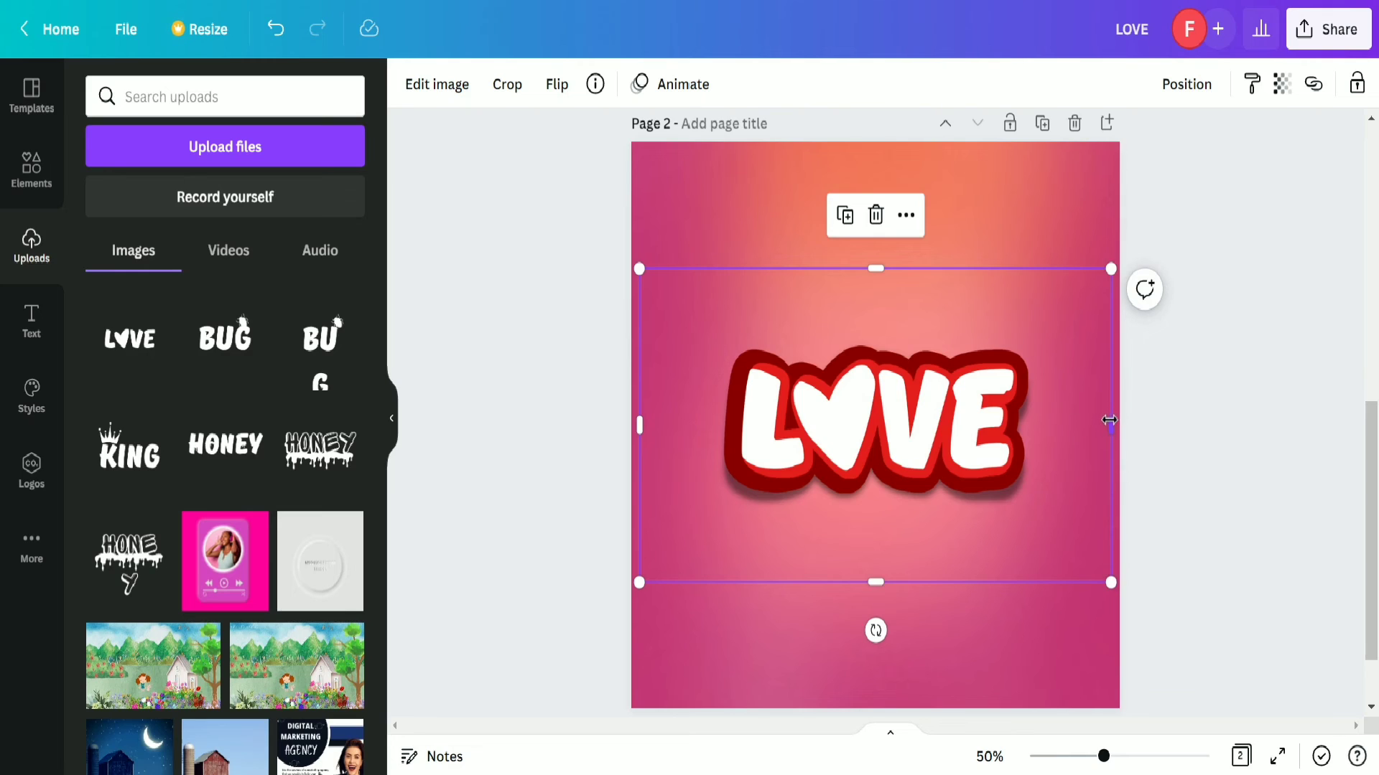
drag(1104, 426, 1053, 425)
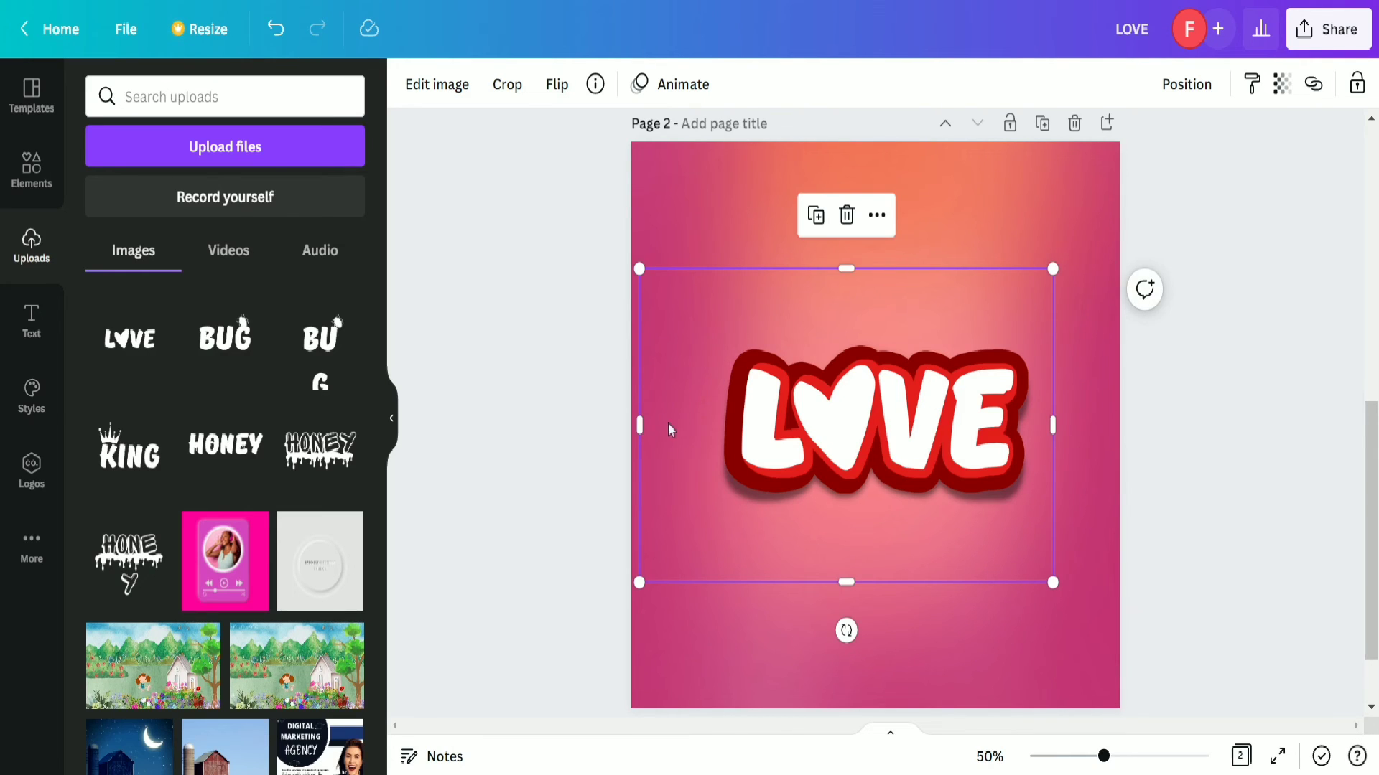
drag(661, 431, 680, 428)
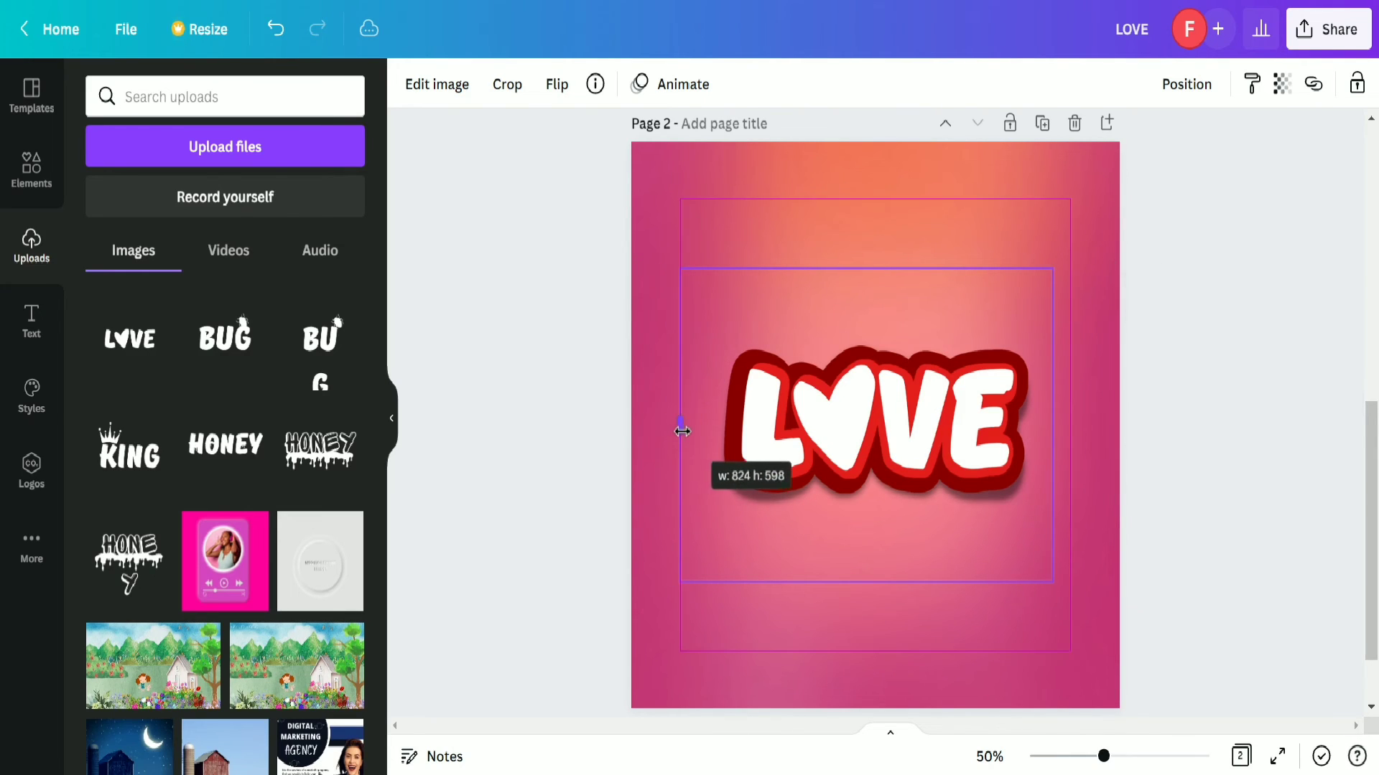
drag(869, 267, 867, 310)
drag(868, 578, 867, 534)
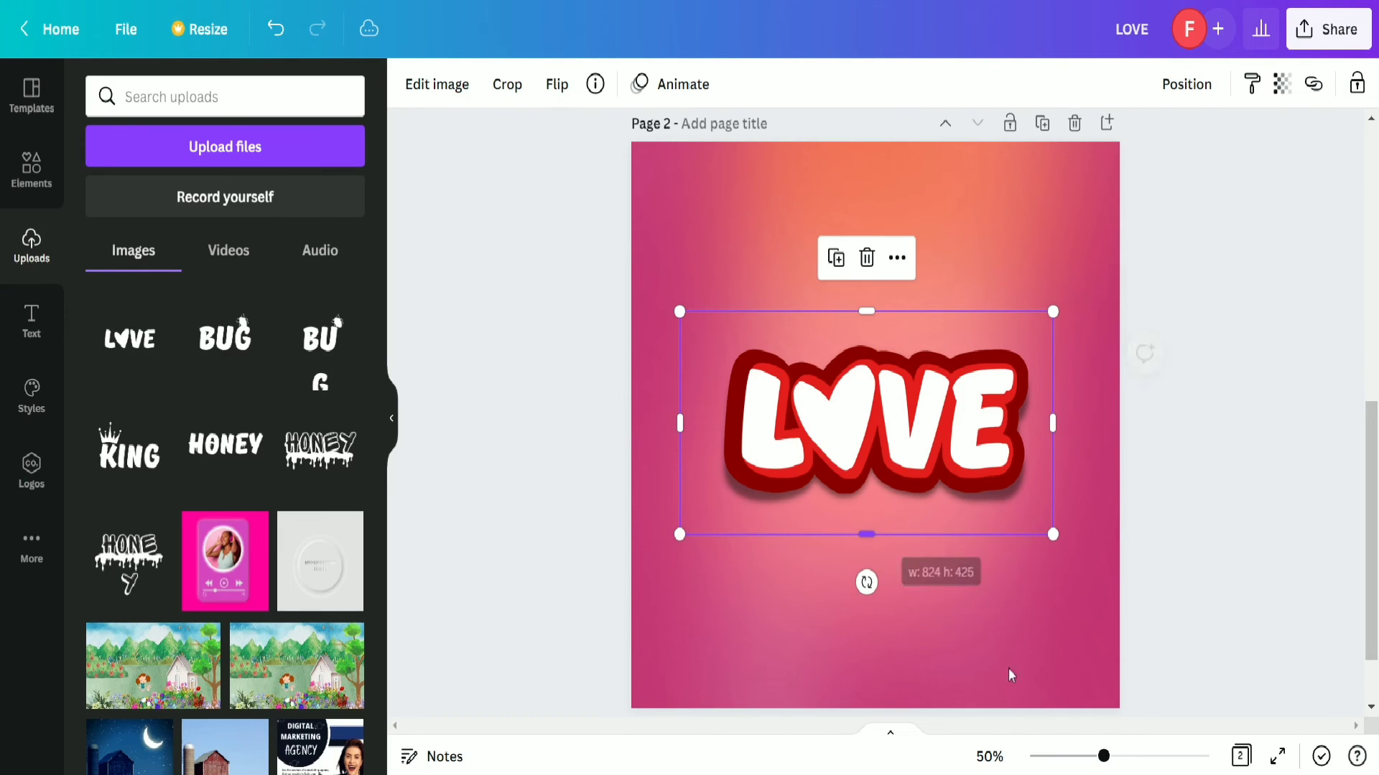
click(1084, 604)
click(979, 504)
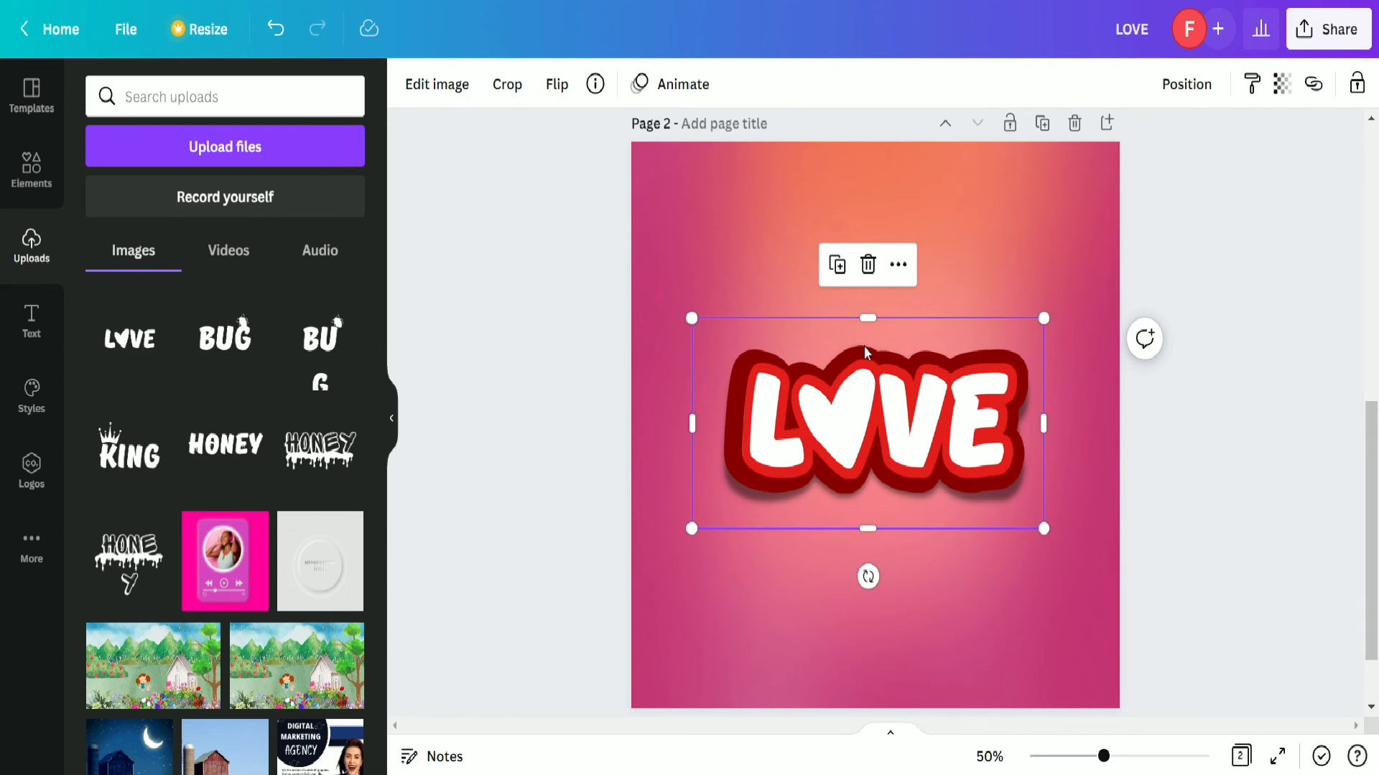
Apply a Drop shadow to the topmost white LOVE image and align it over the red-outlined letters.
click(435, 86)
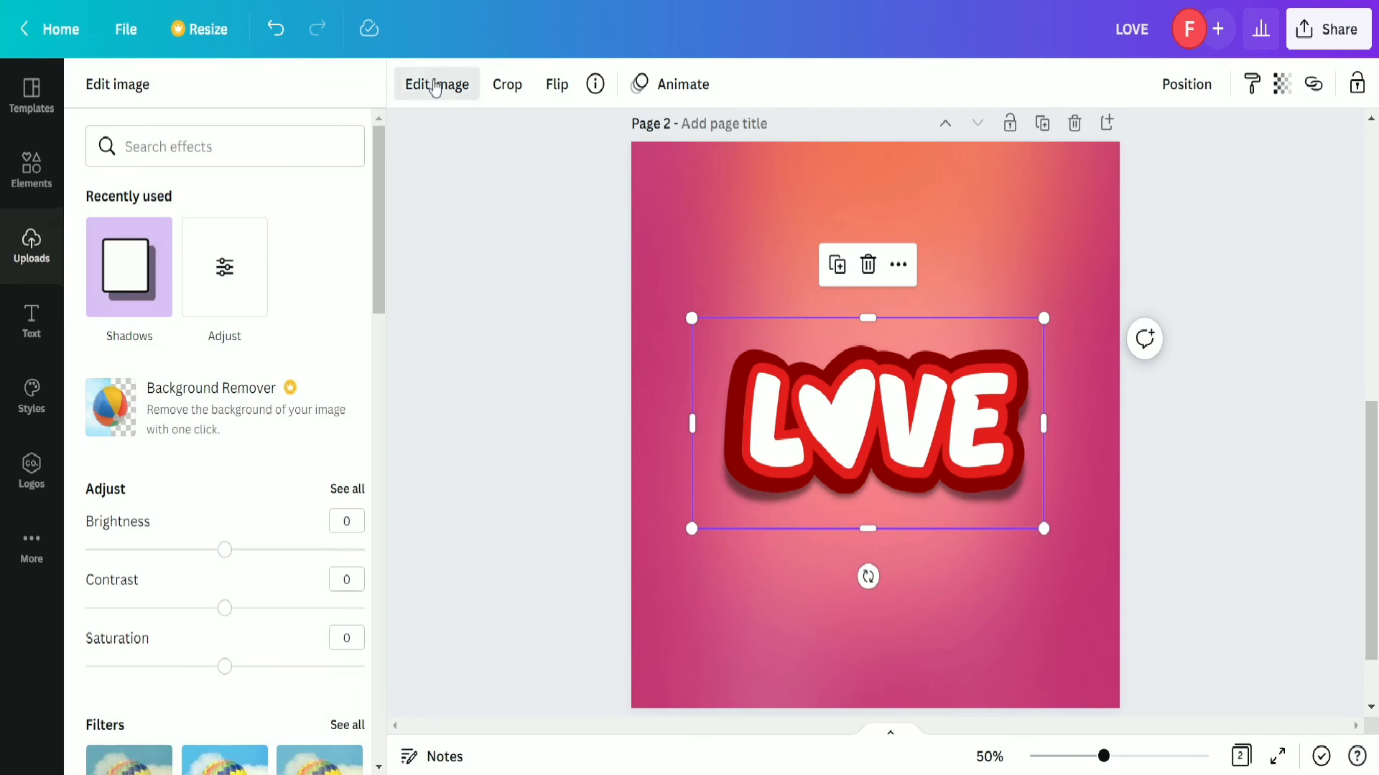
click(127, 303)
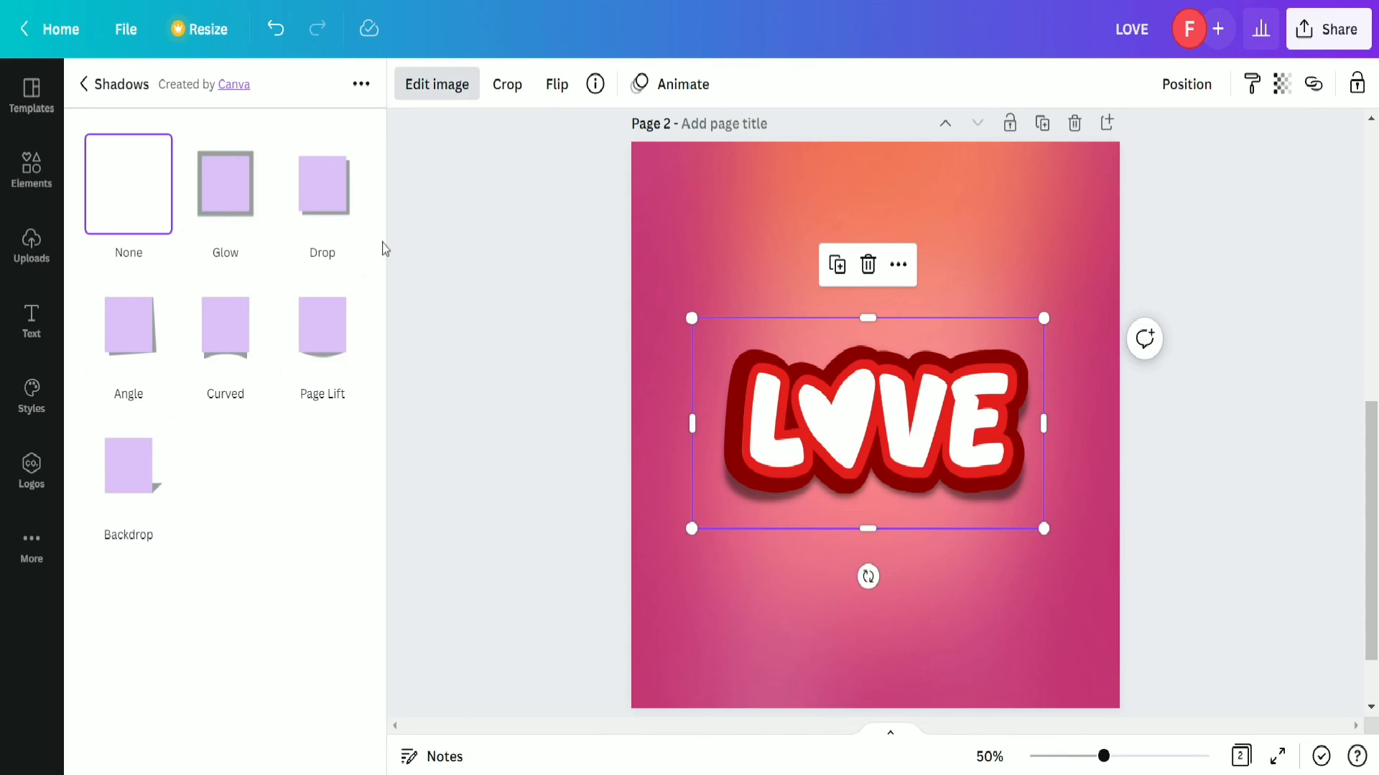
click(345, 195)
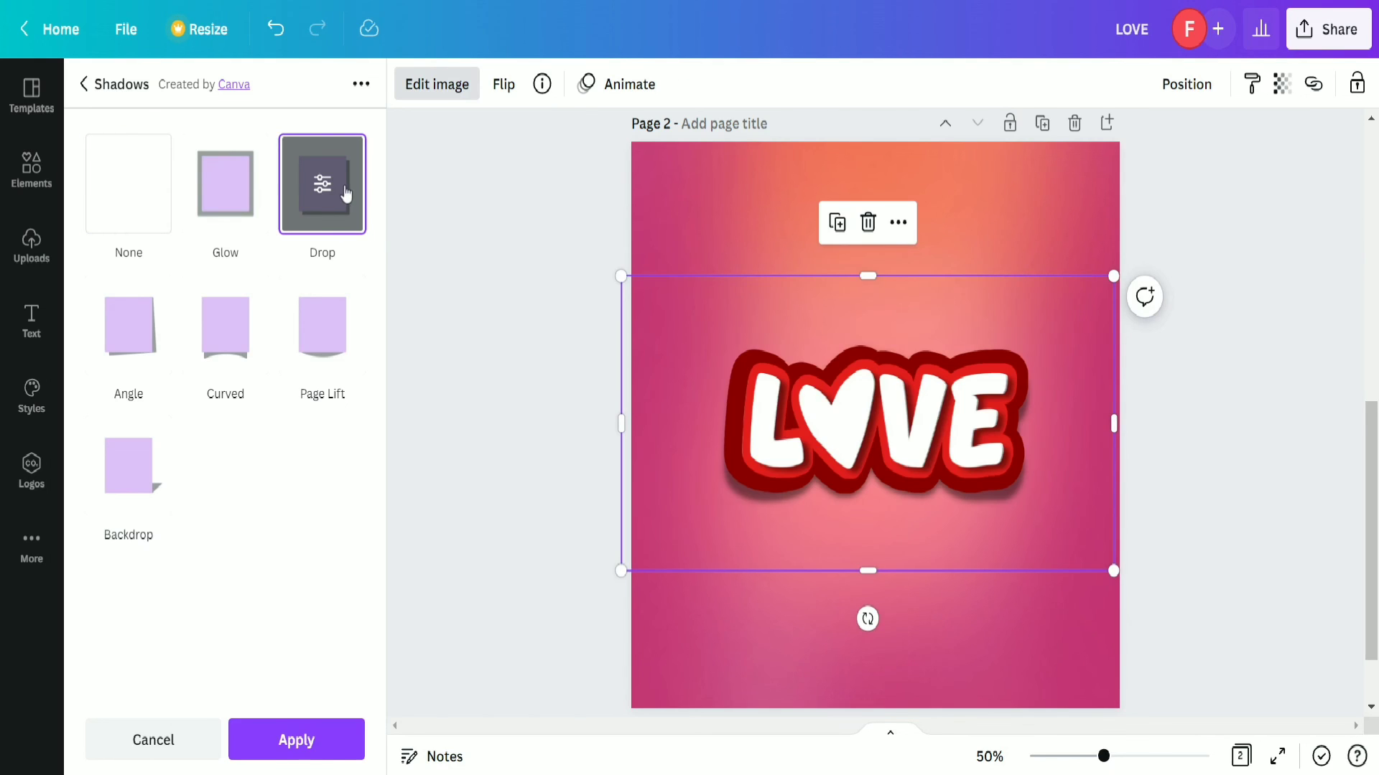
click(881, 415)
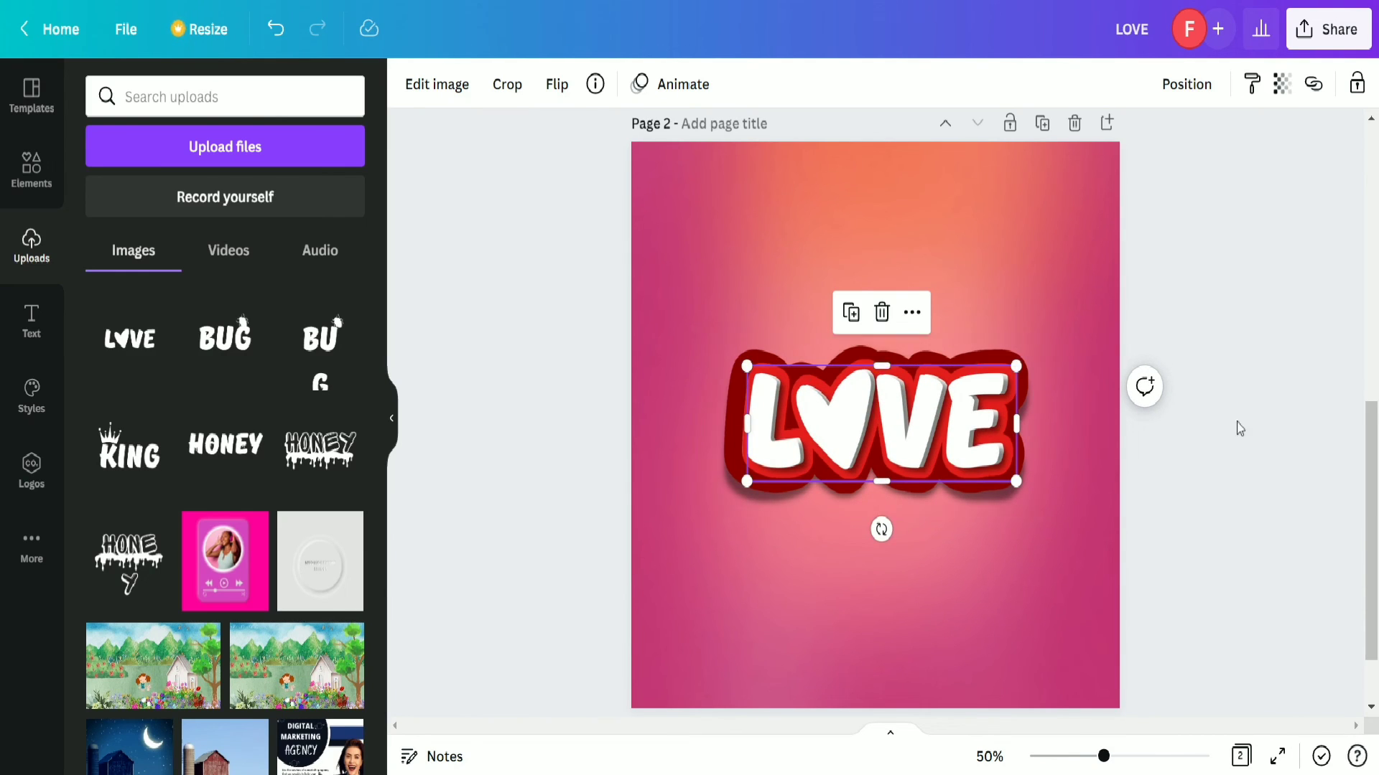
click(933, 441)
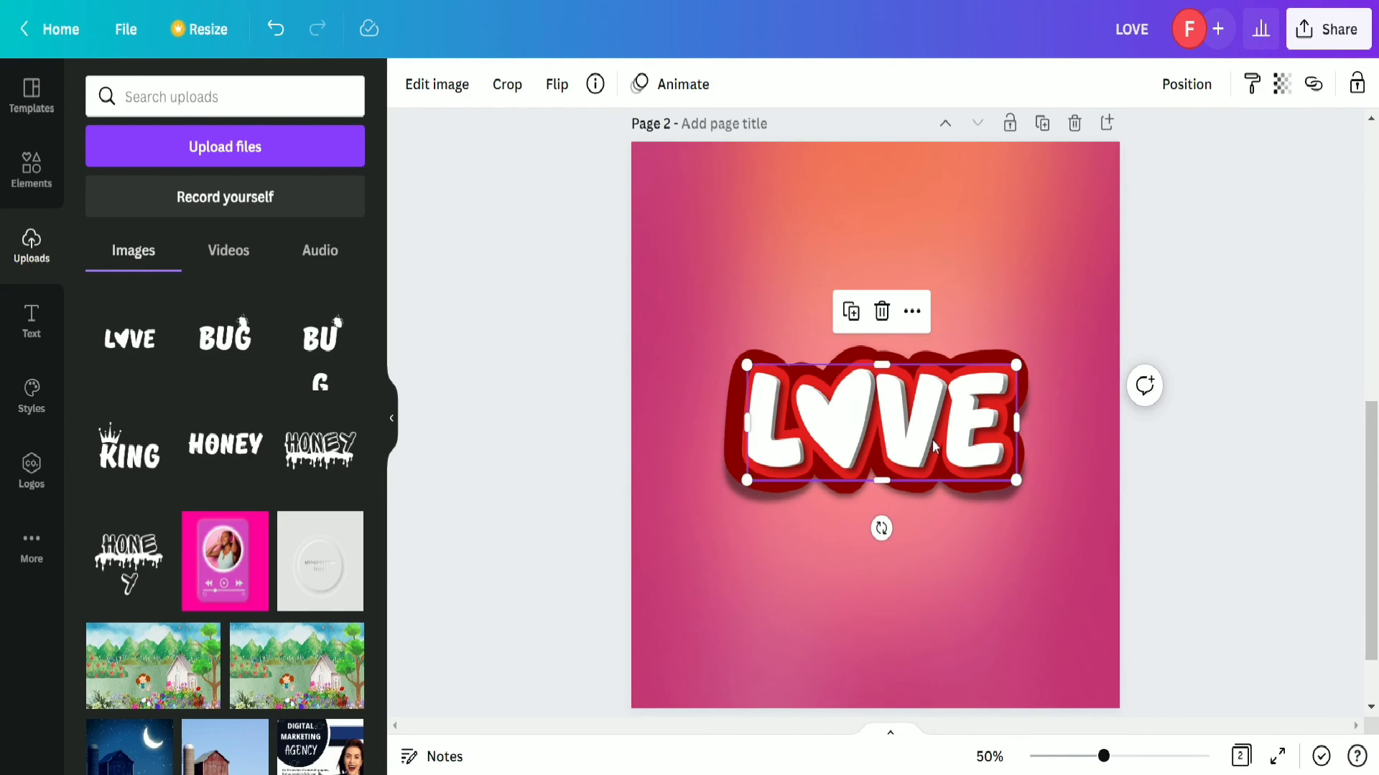
click(1055, 555)
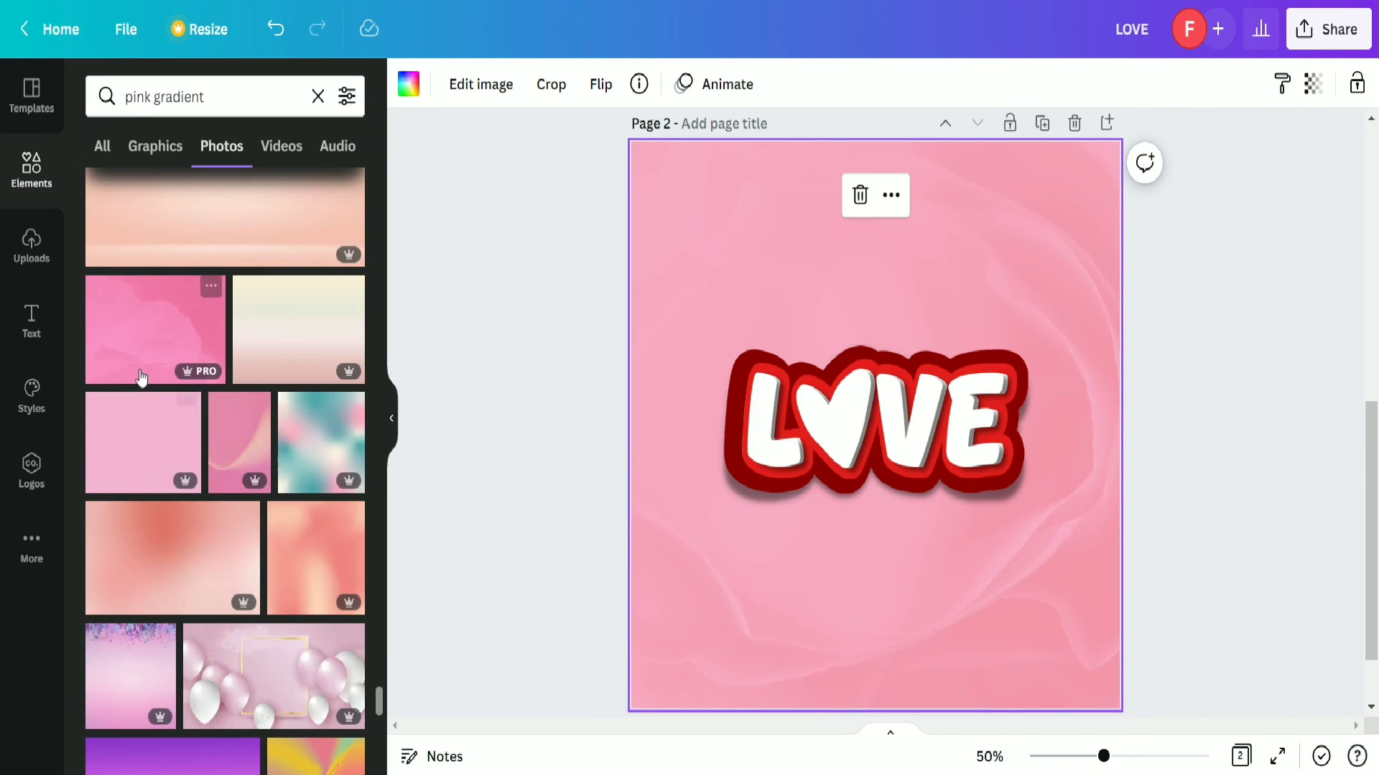
Replace the page background with the crumpled pink paper photo from the pink gradient results.
click(174, 364)
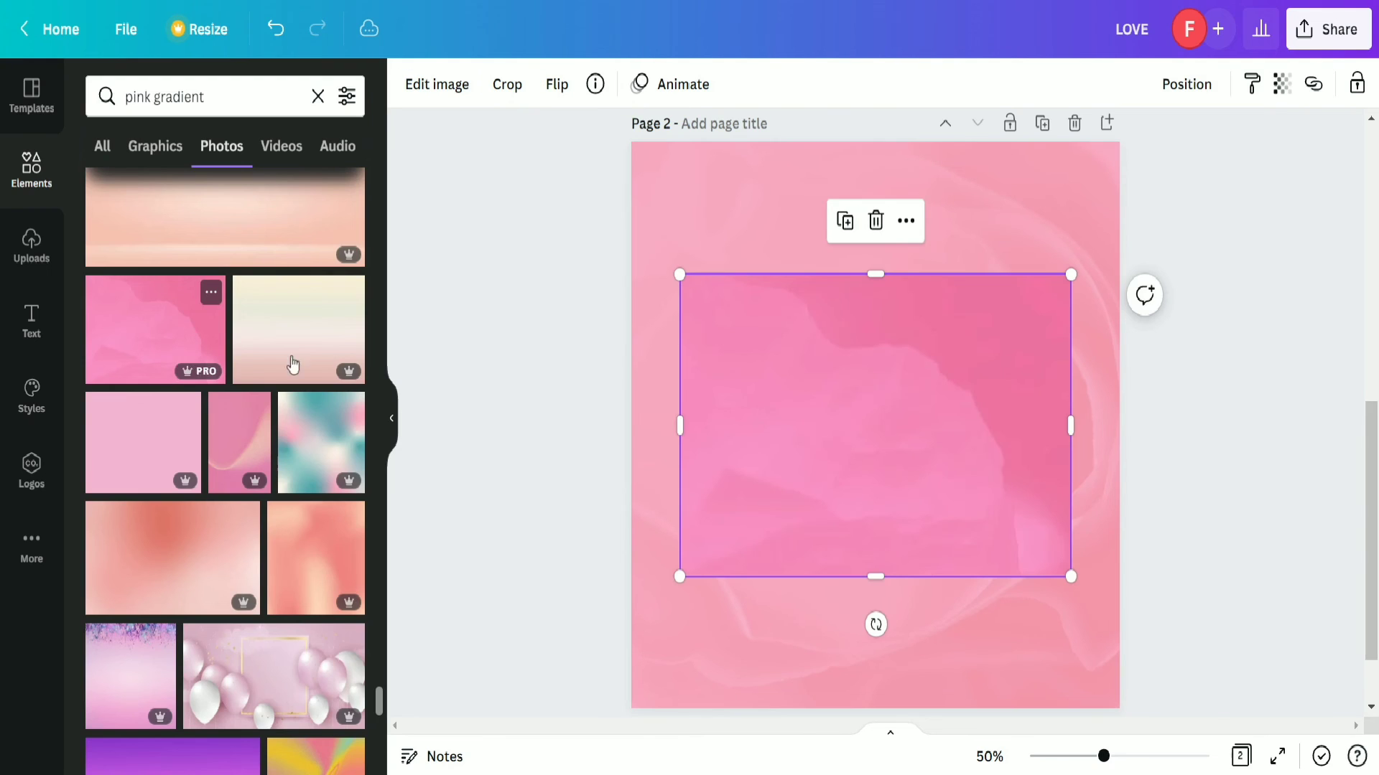
click(999, 228)
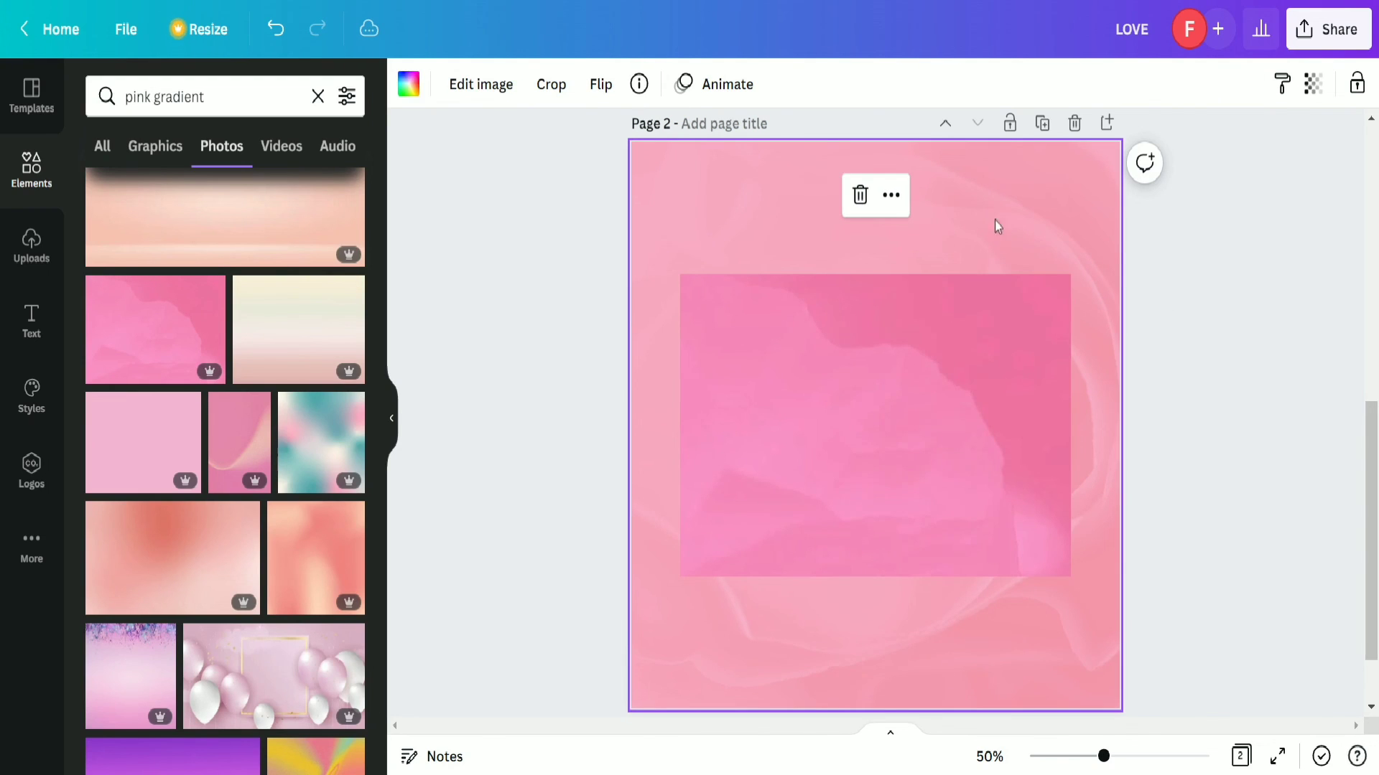
click(874, 198)
right_click(848, 397)
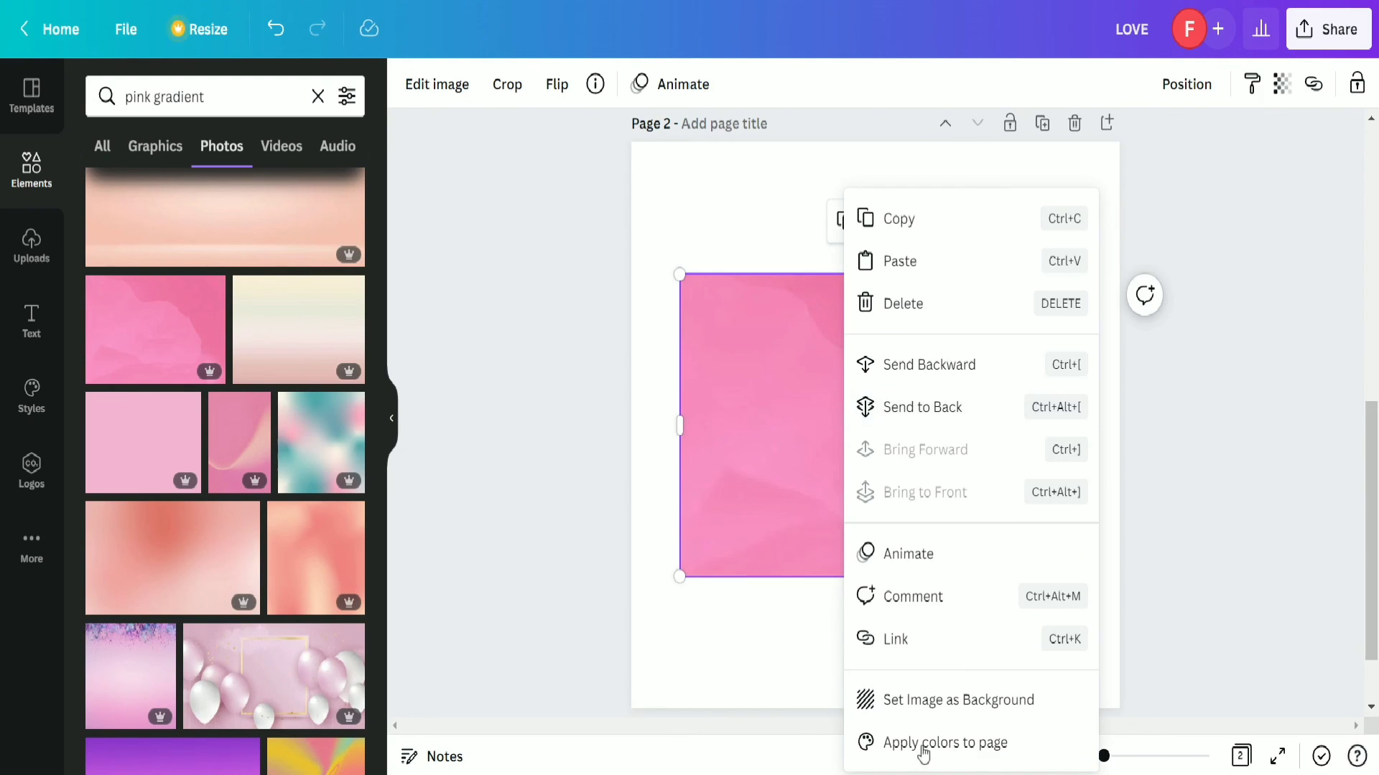
click(923, 701)
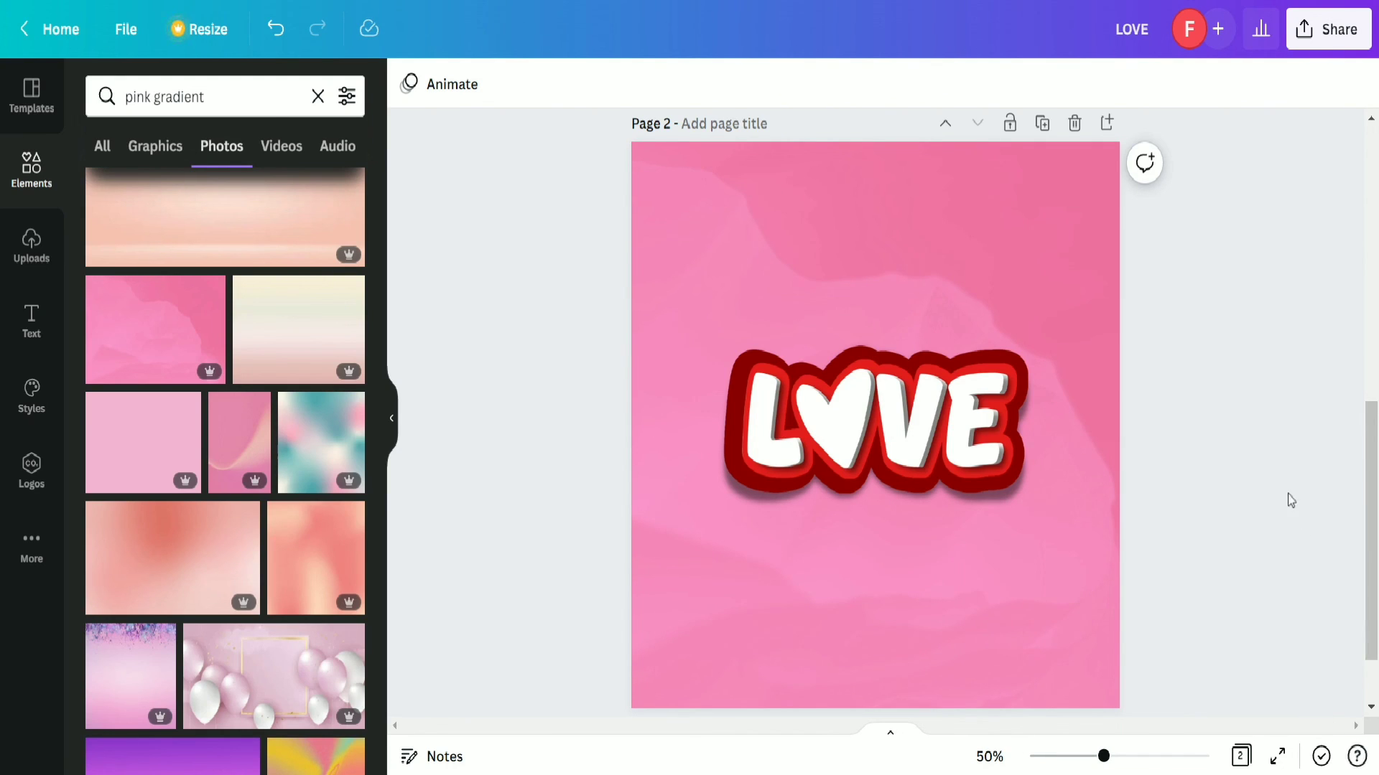
scroll(326, 467, down, 10)
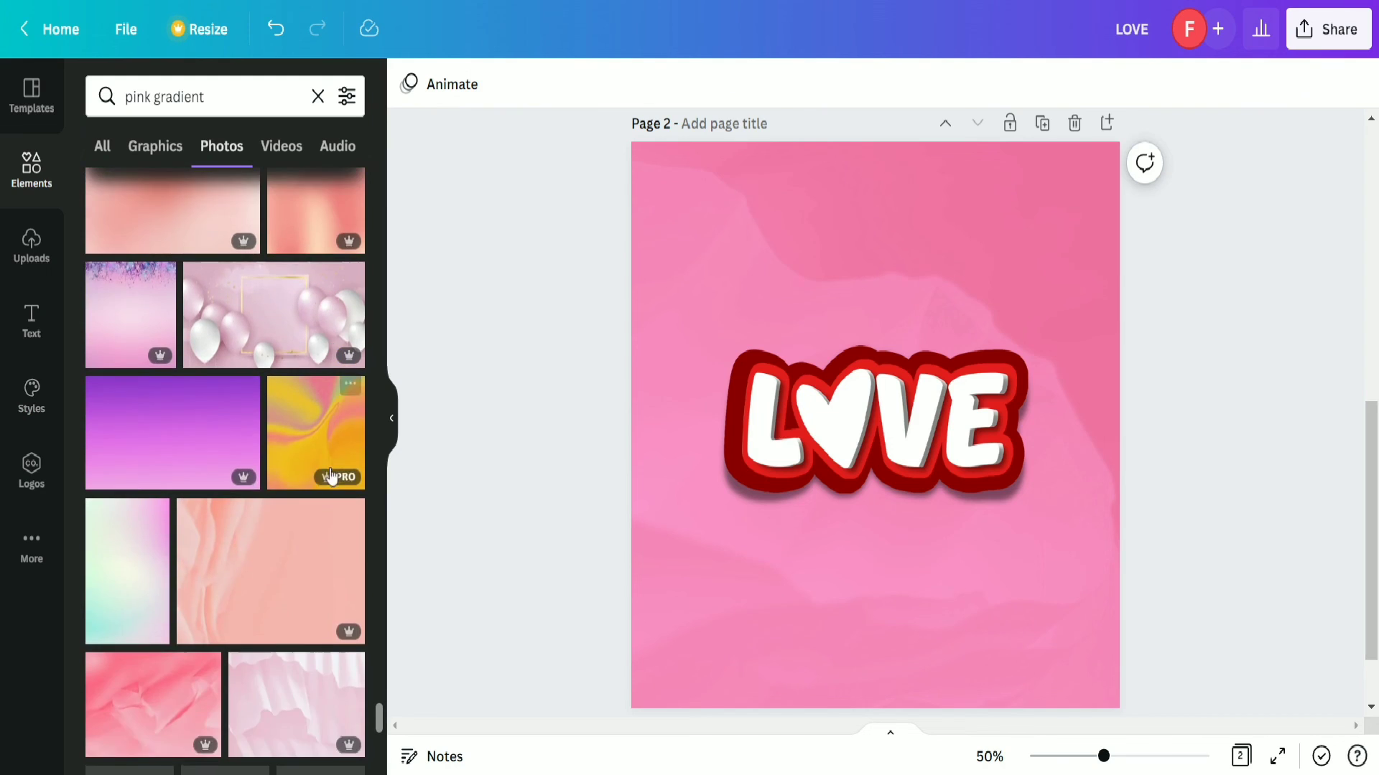
scroll(325, 446, down, 2)
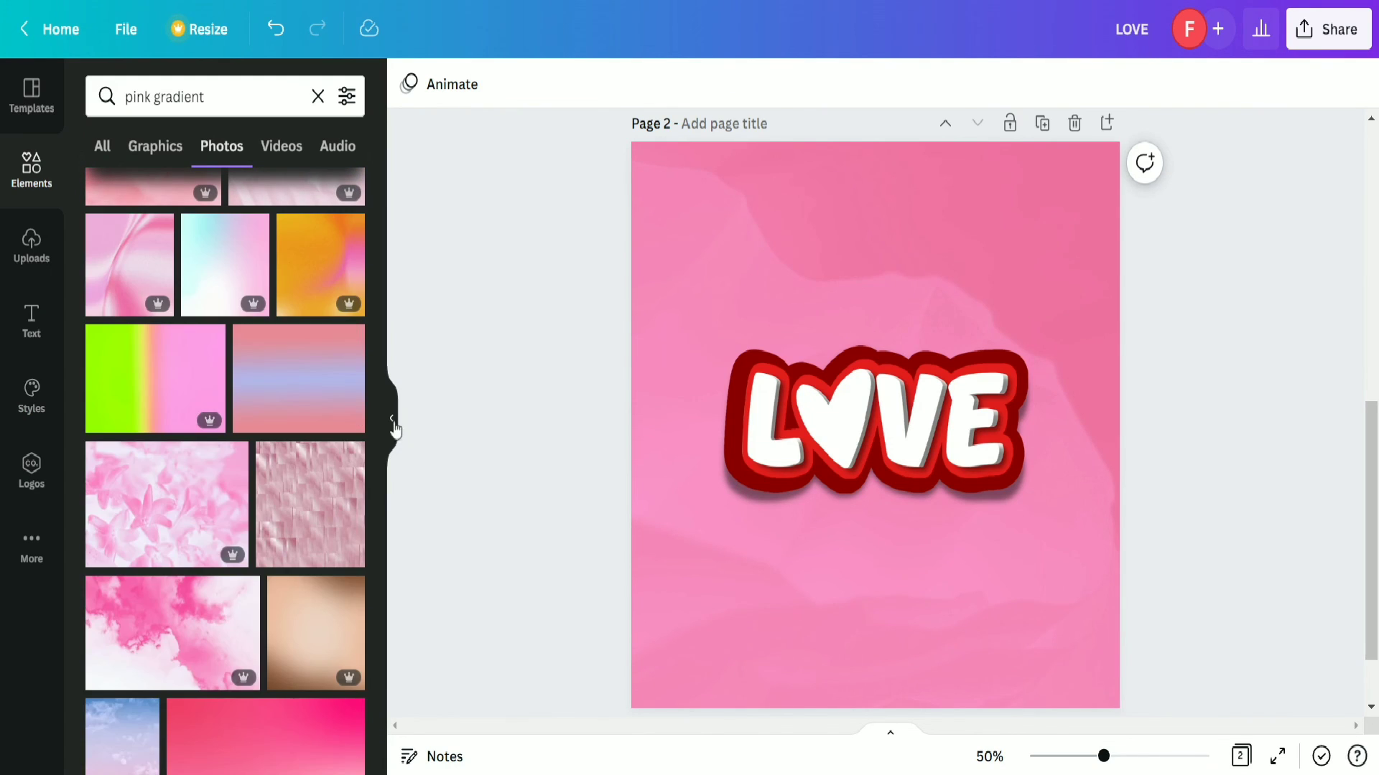
scroll(330, 492, down, 3)
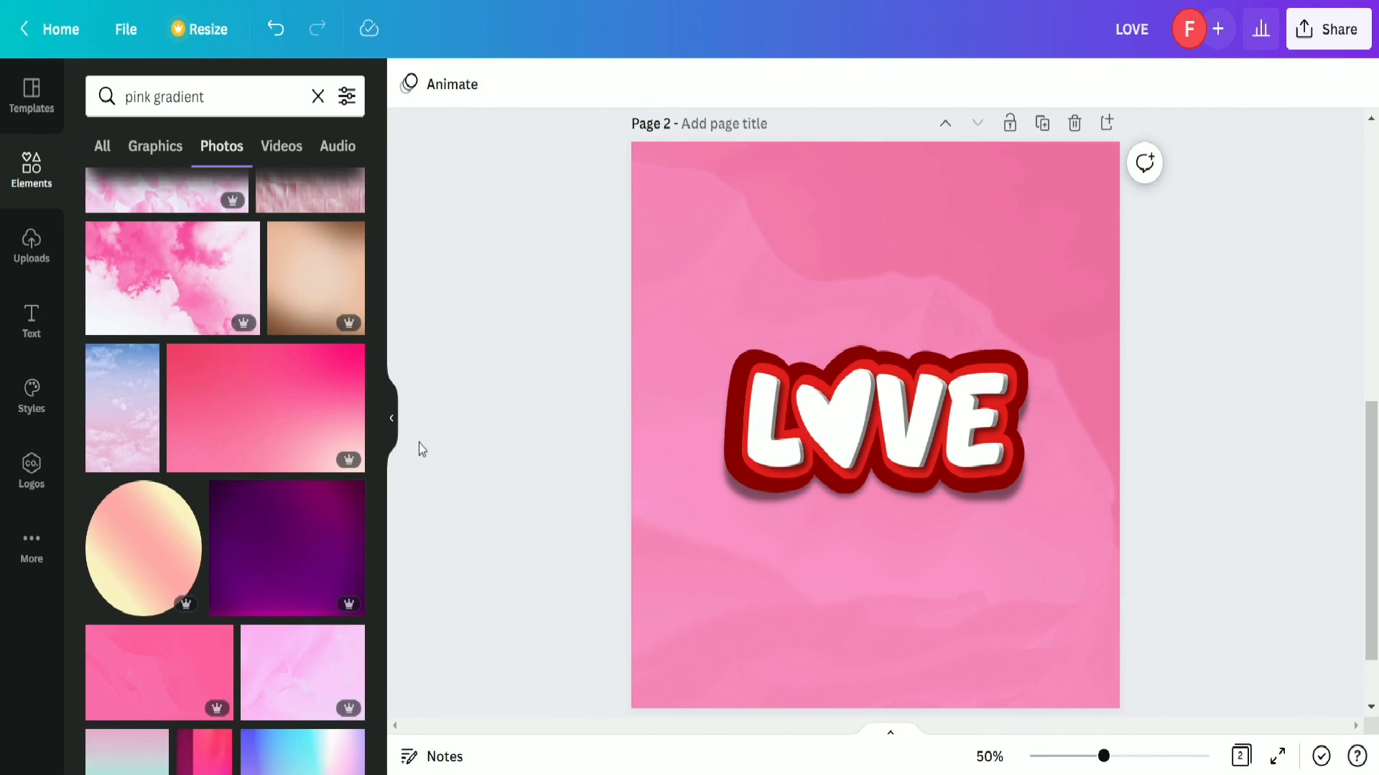
Hide the photo results beside the design and open the design's sharing options.
click(394, 416)
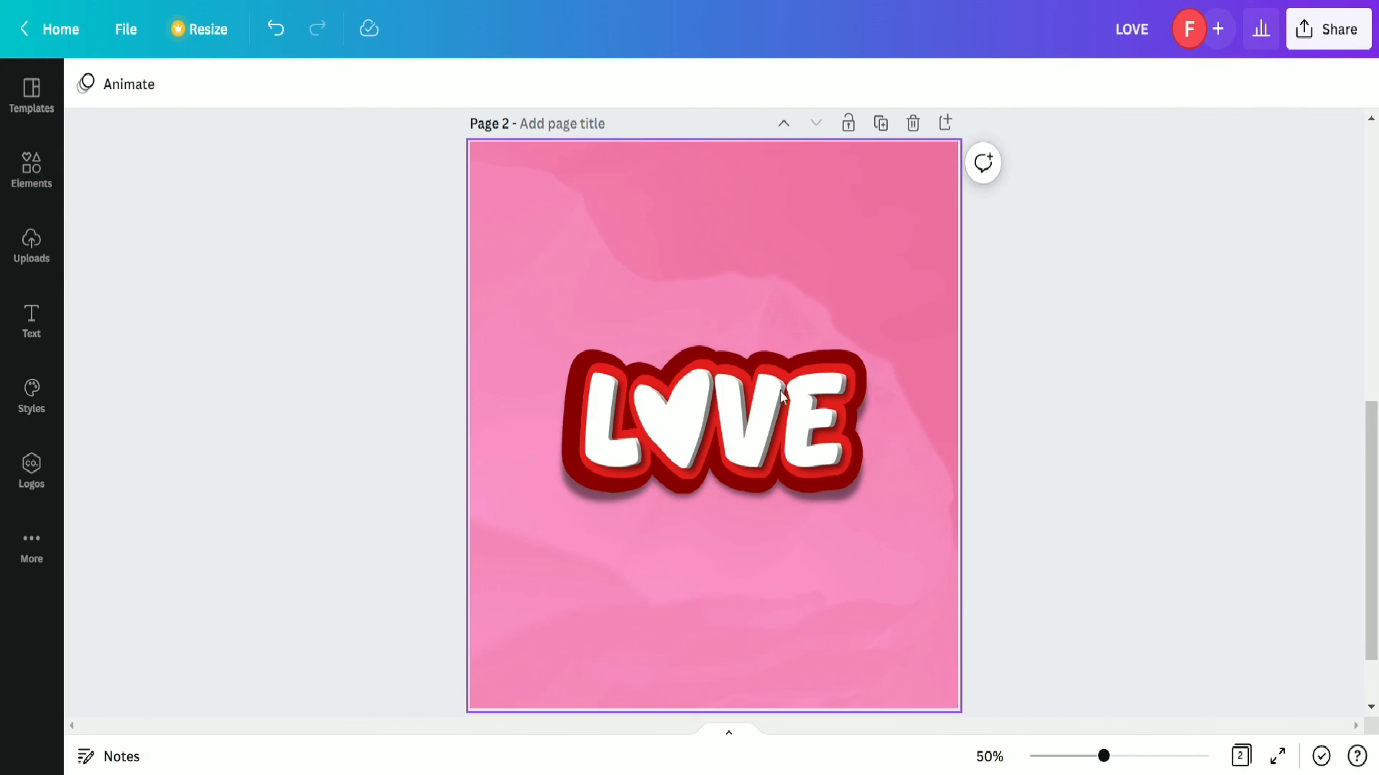
click(1345, 29)
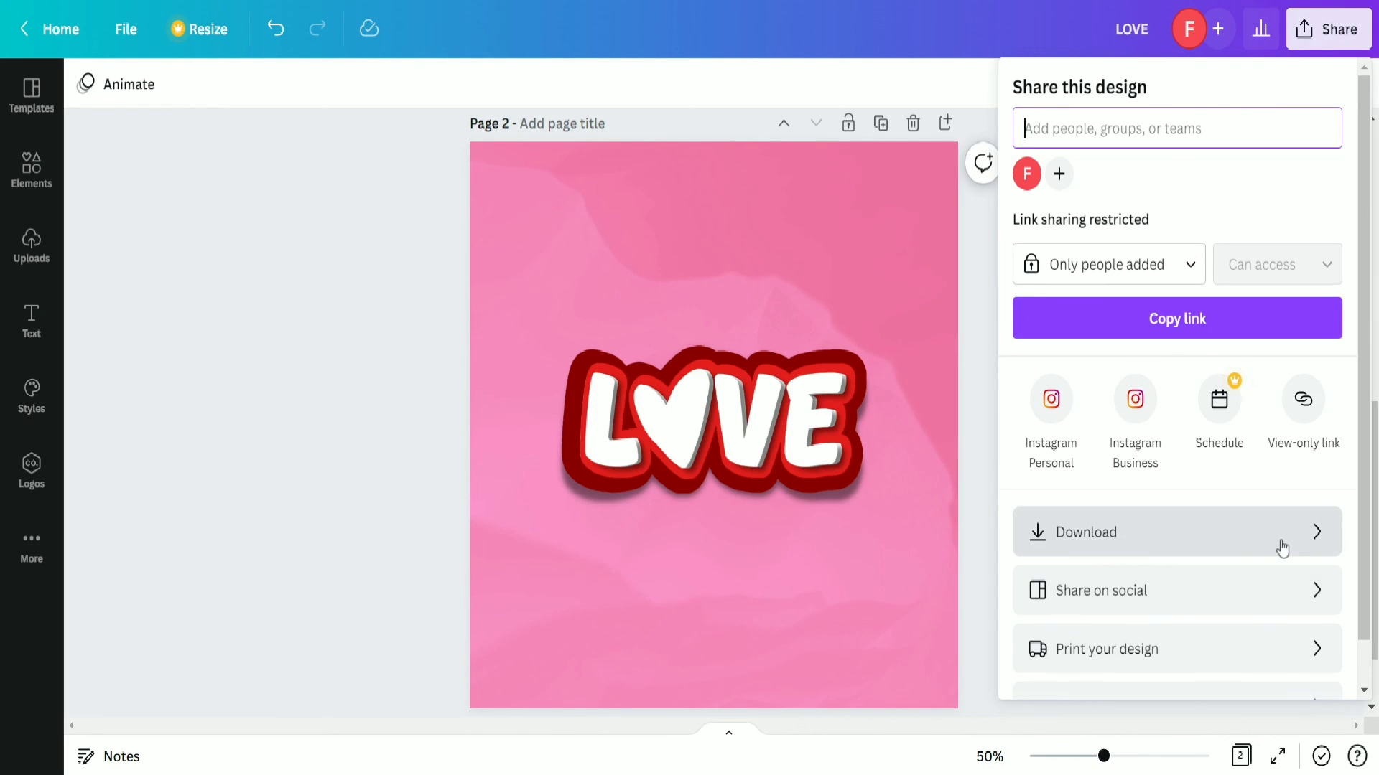